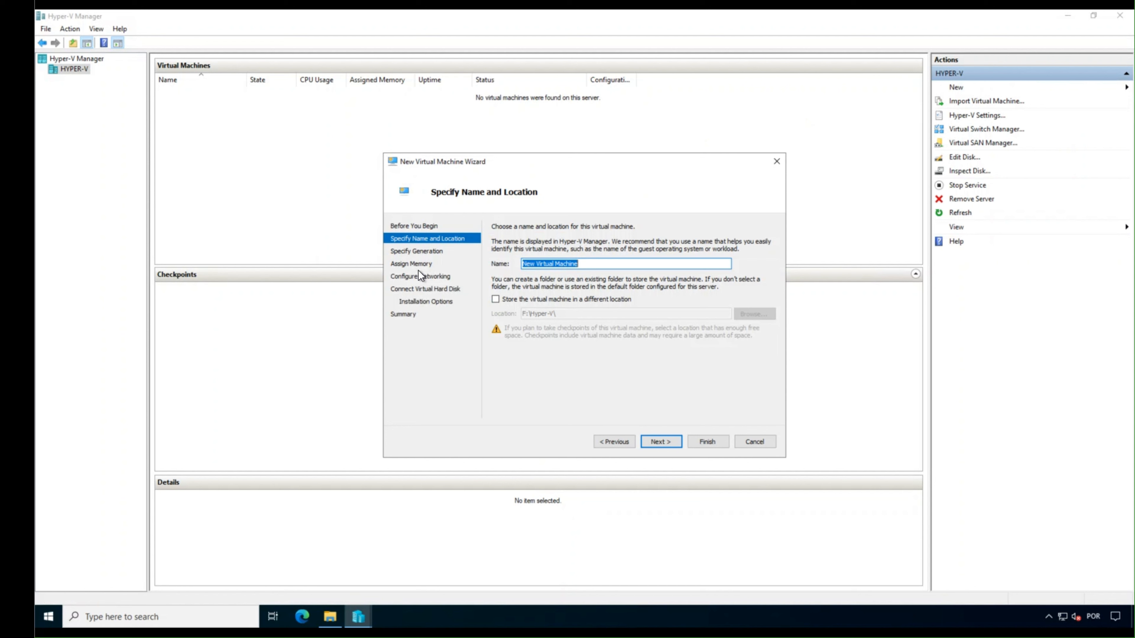
- Name the new virtual machine Template, store it in F:\Hyper-V\ as a different location, and make it Generation 2
text(Template)
click(588, 302)
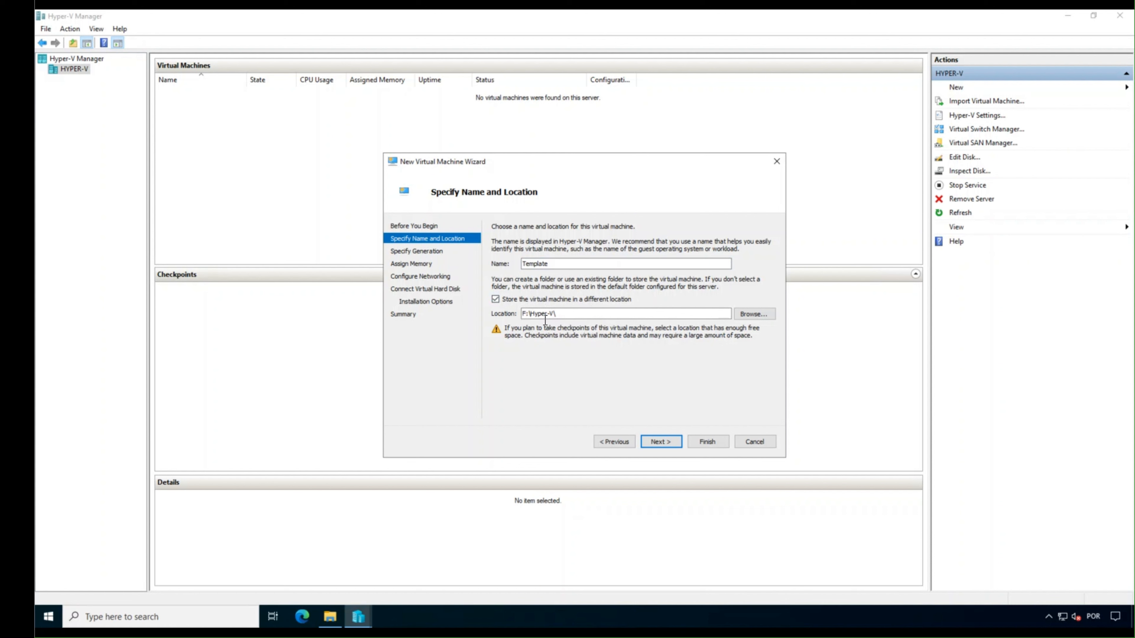
click(660, 441)
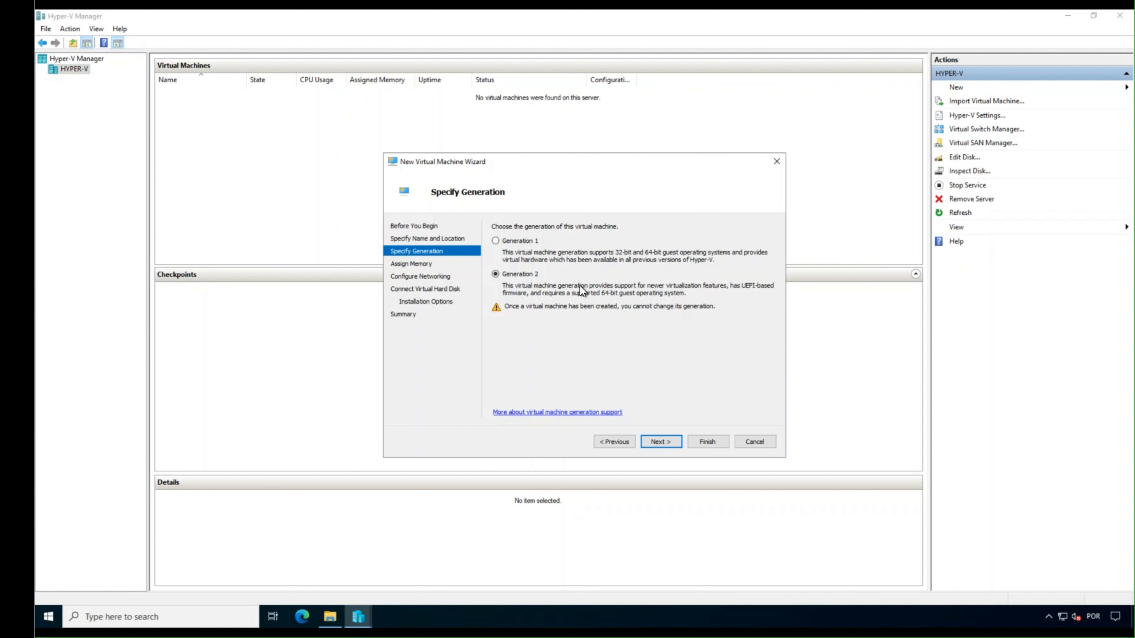
click(668, 441)
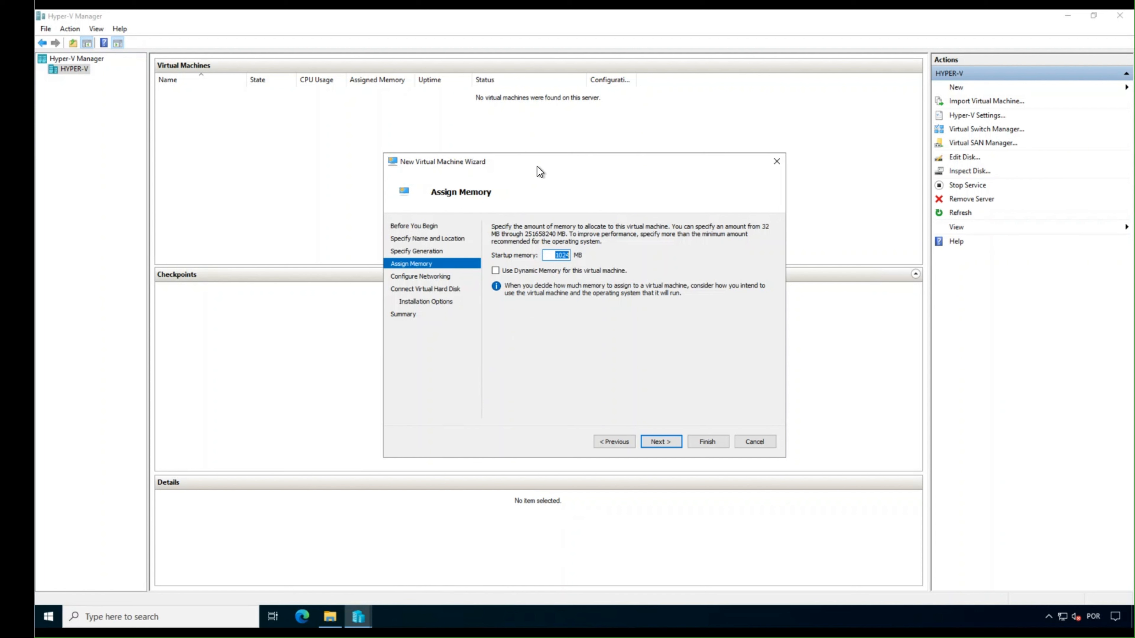
- Assign 24576 MB of startup memory with Dynamic Memory enabled, and connect the network adapter to the Internal switch
text(24576)
click(549, 270)
click(664, 442)
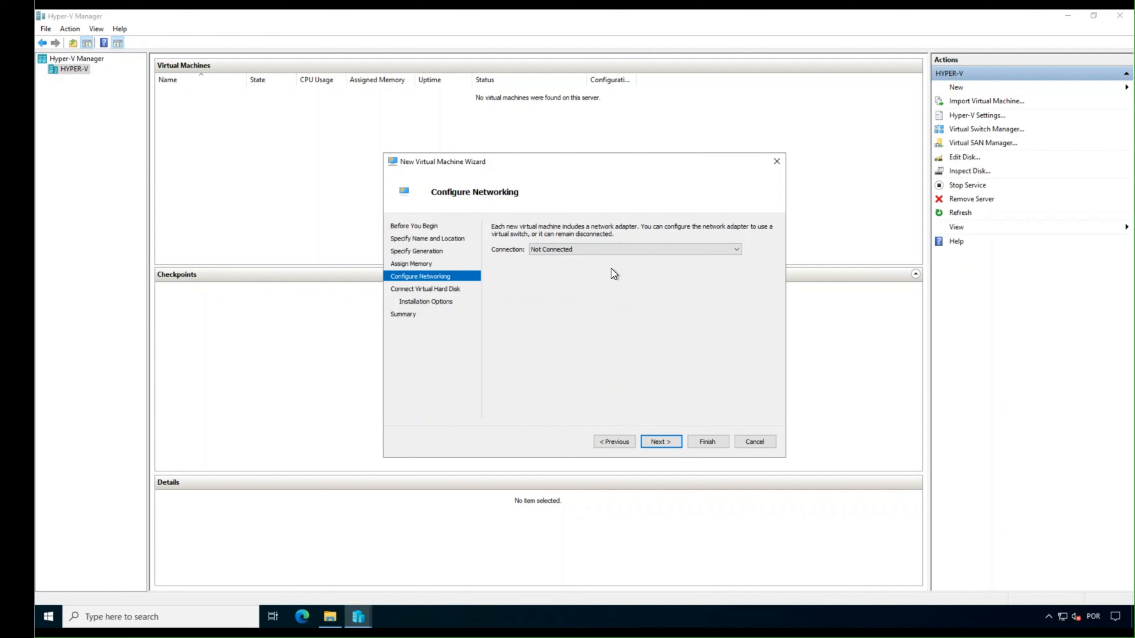
click(550, 248)
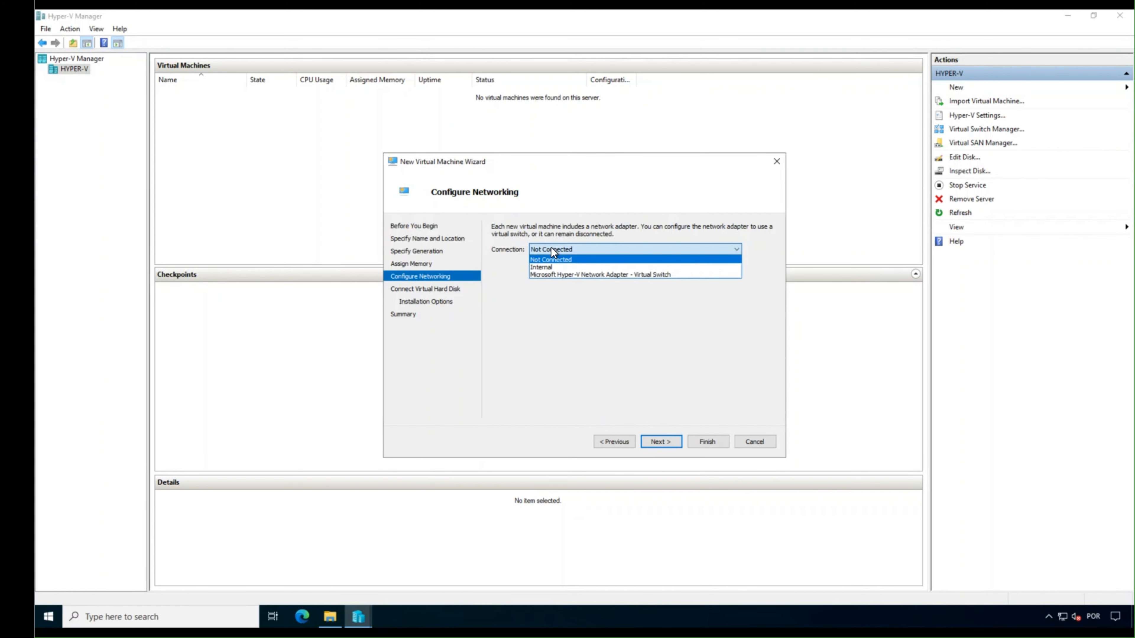
click(545, 268)
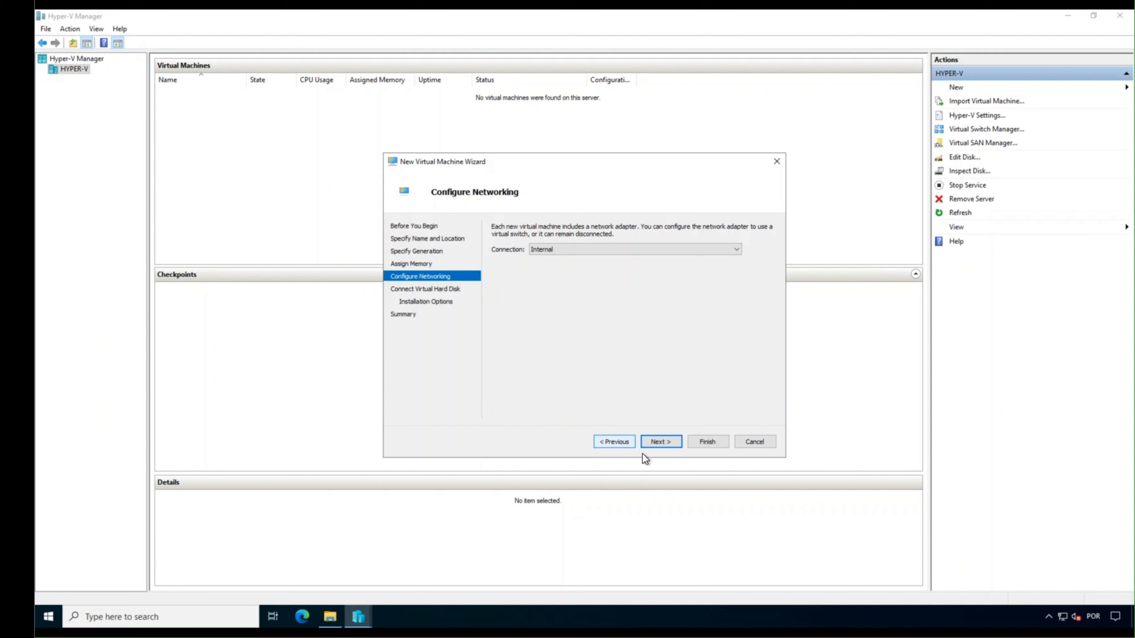
click(668, 441)
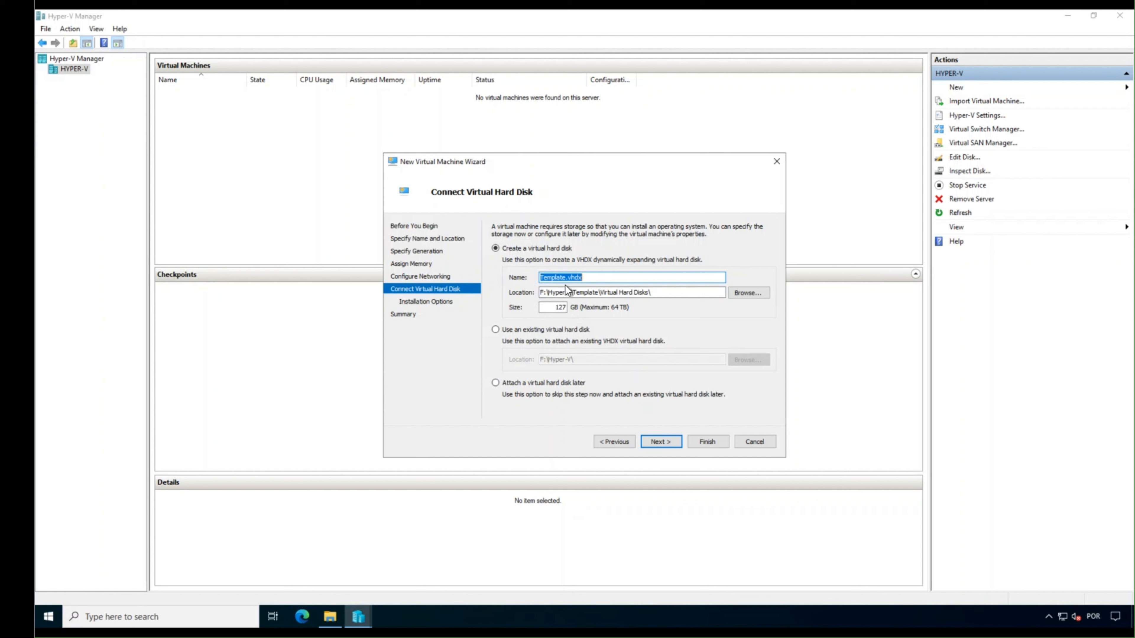
- Create the virtual hard disk Template.vhdx with a size of 100 GB
double_click(558, 307)
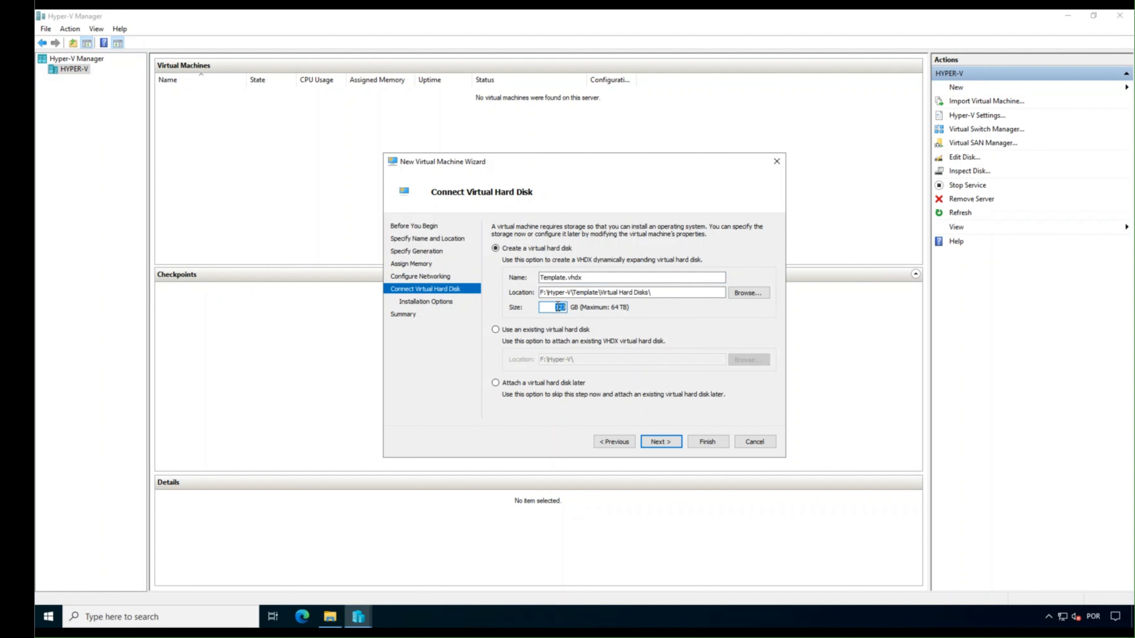
text(50)
double_click(560, 307)
text(100)
click(661, 442)
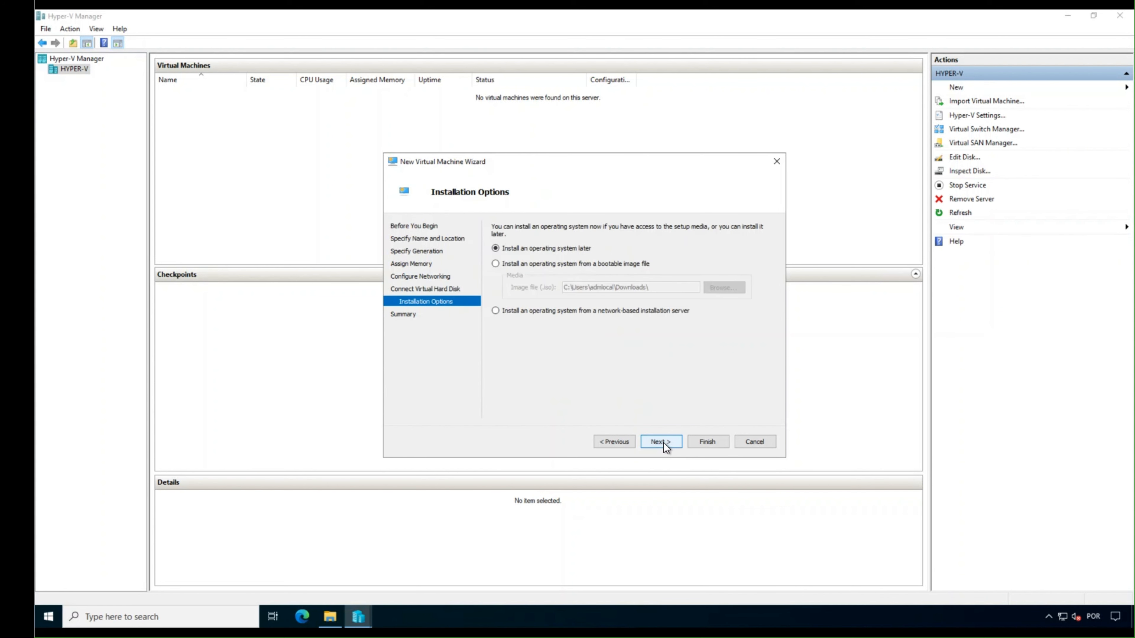
- Install the operating system from the bootable image en-us_windows_server_2025_updated_april_2025_x64_dvd_ea86301d in Downloads, and finish creating the virtual machine
click(539, 264)
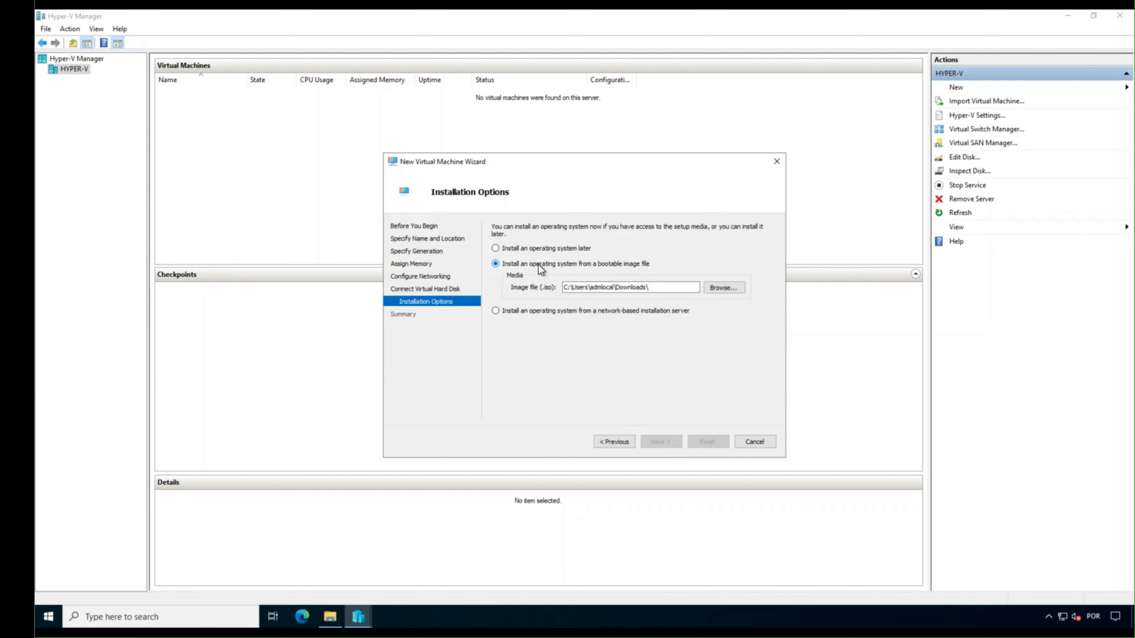
click(724, 289)
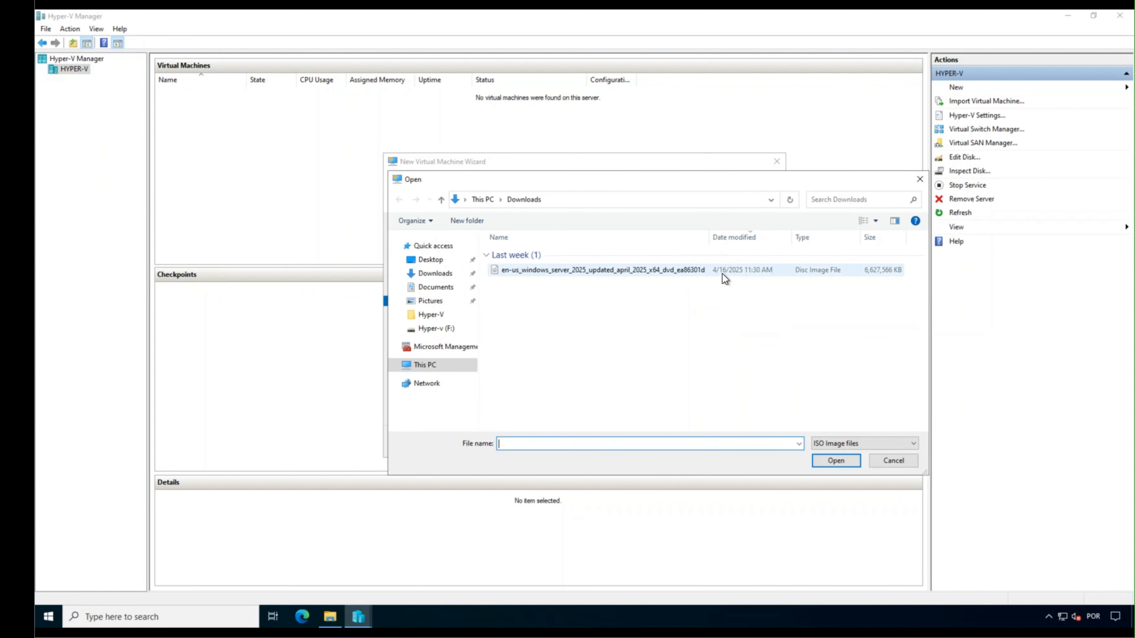
double_click(549, 270)
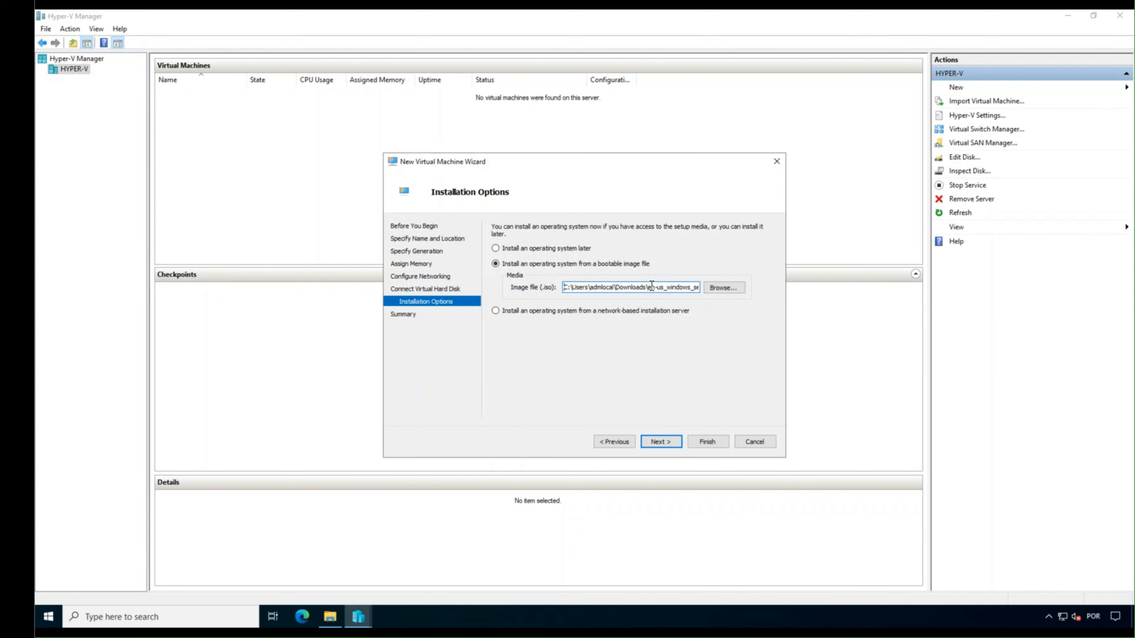
click(667, 444)
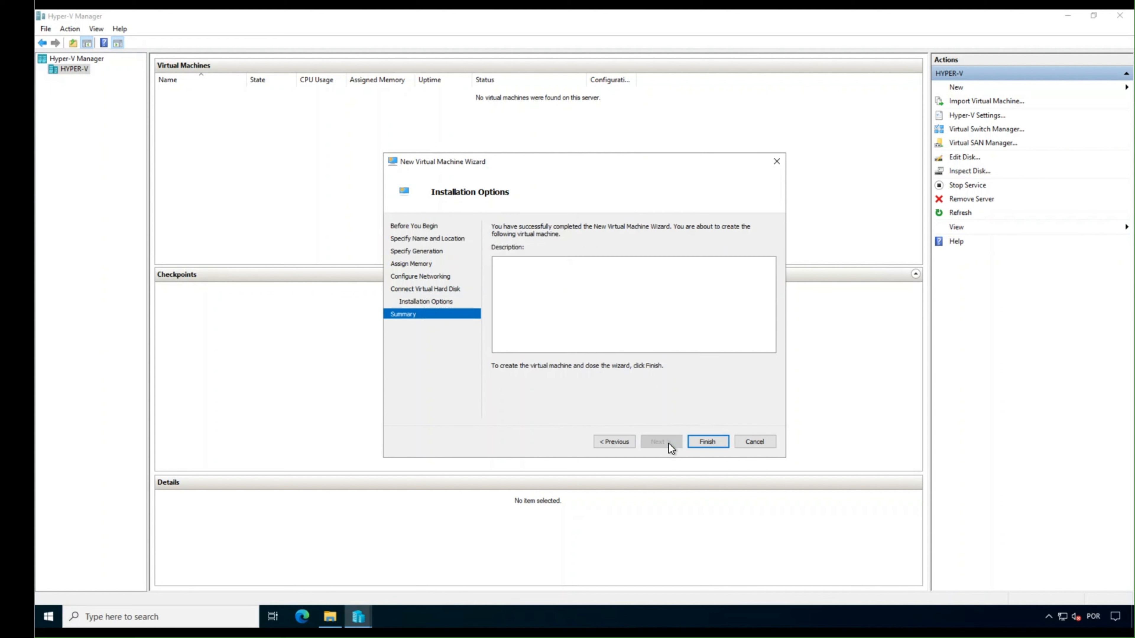
click(714, 441)
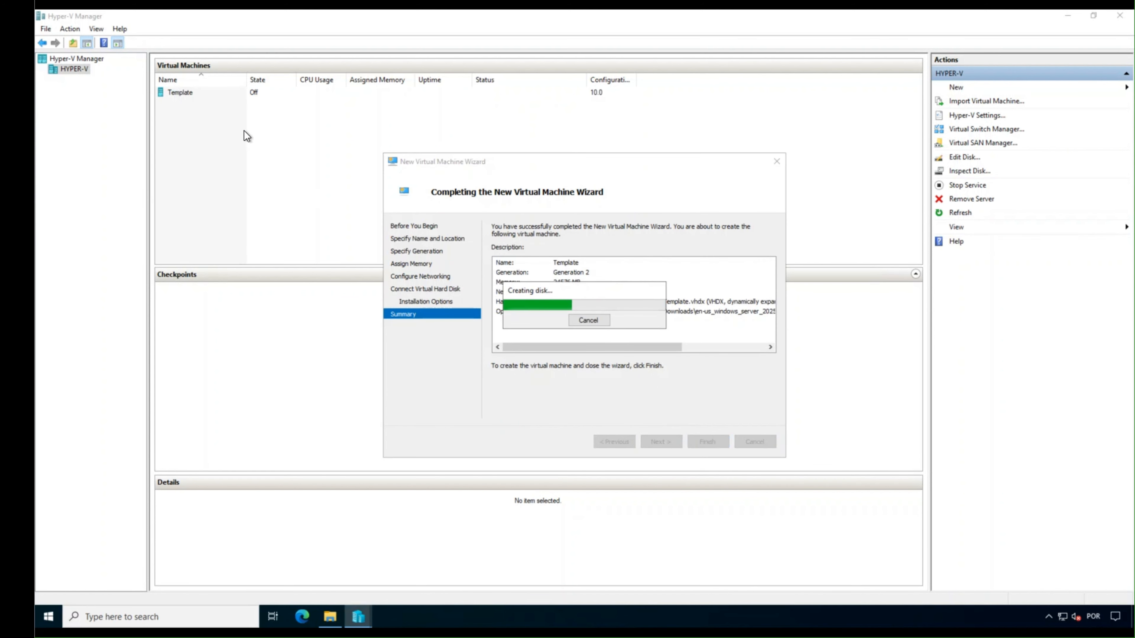
- Set the Template machine's number of virtual processors to 4 and save its settings
click(179, 93)
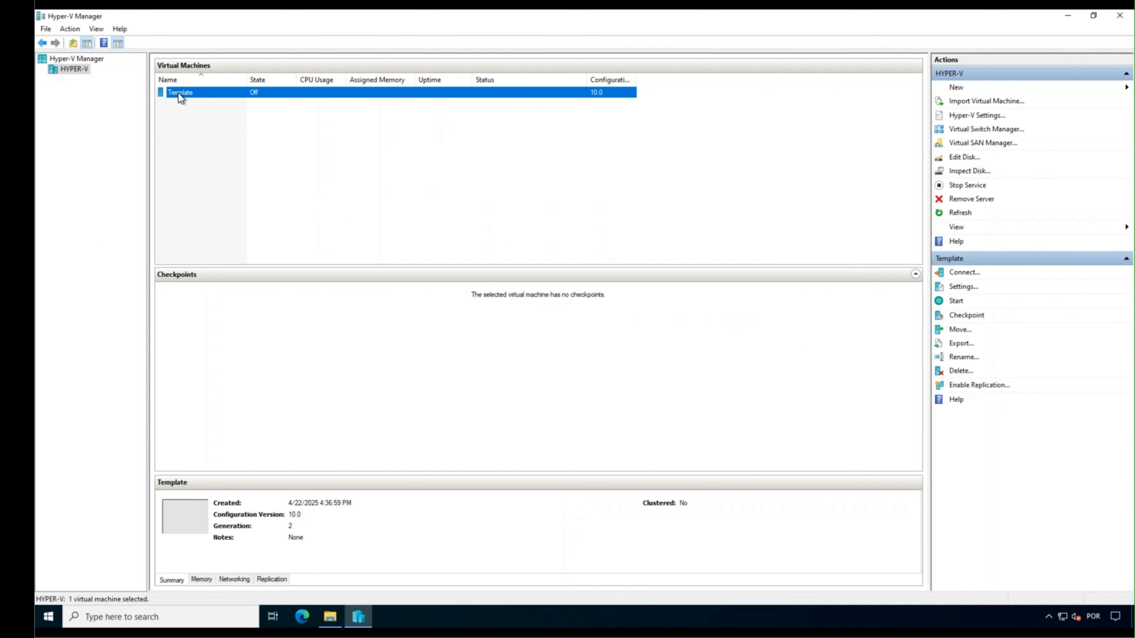
right_click(178, 93)
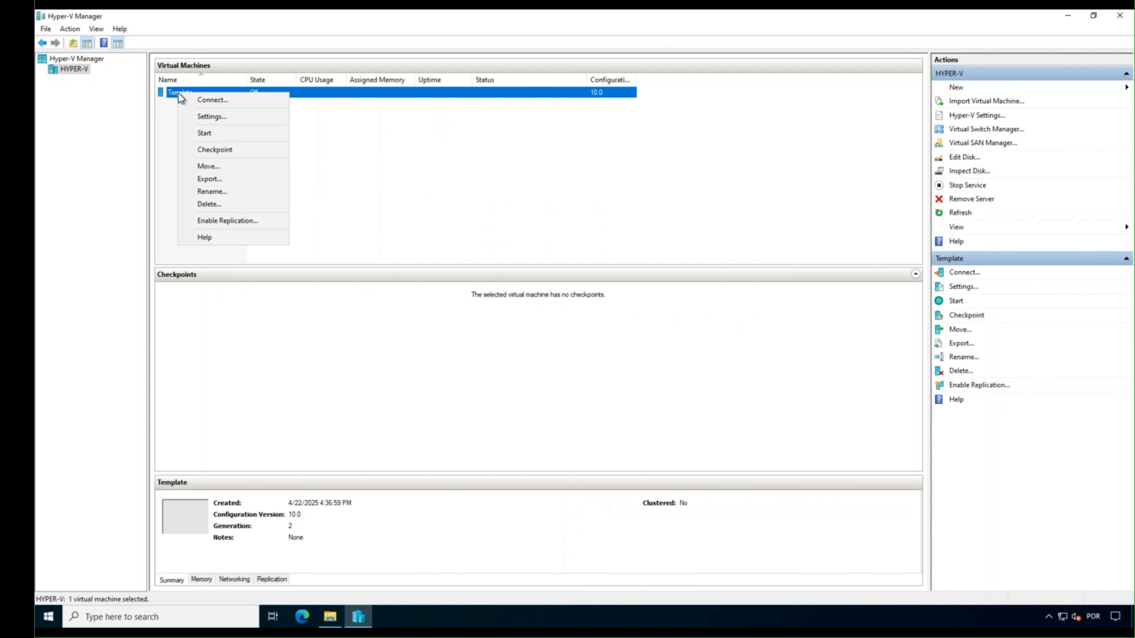
click(203, 117)
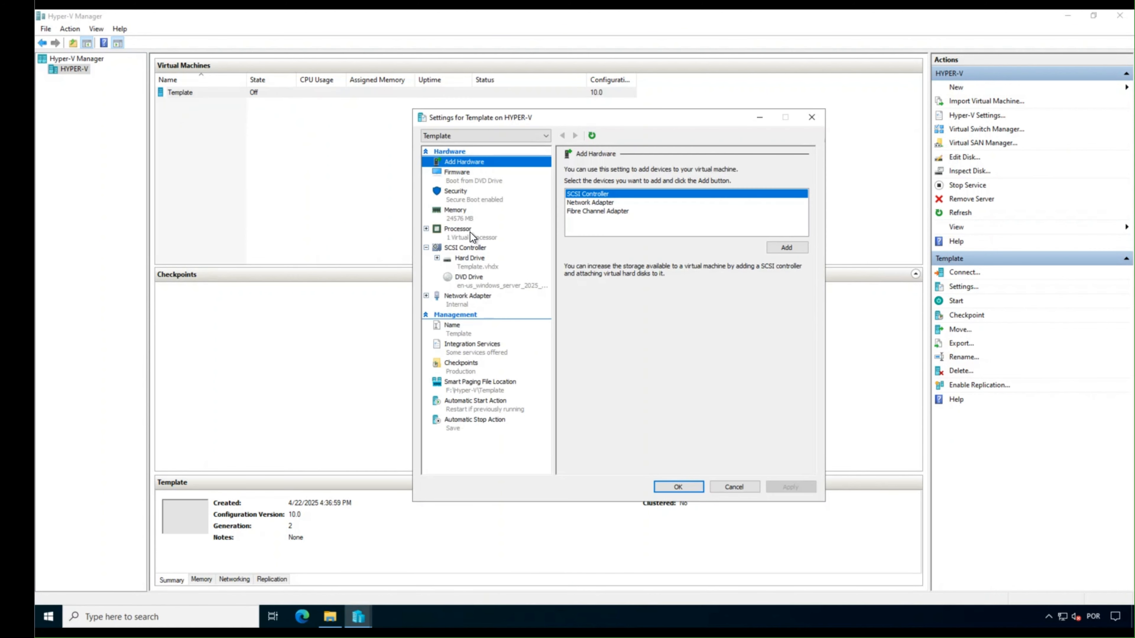
click(470, 232)
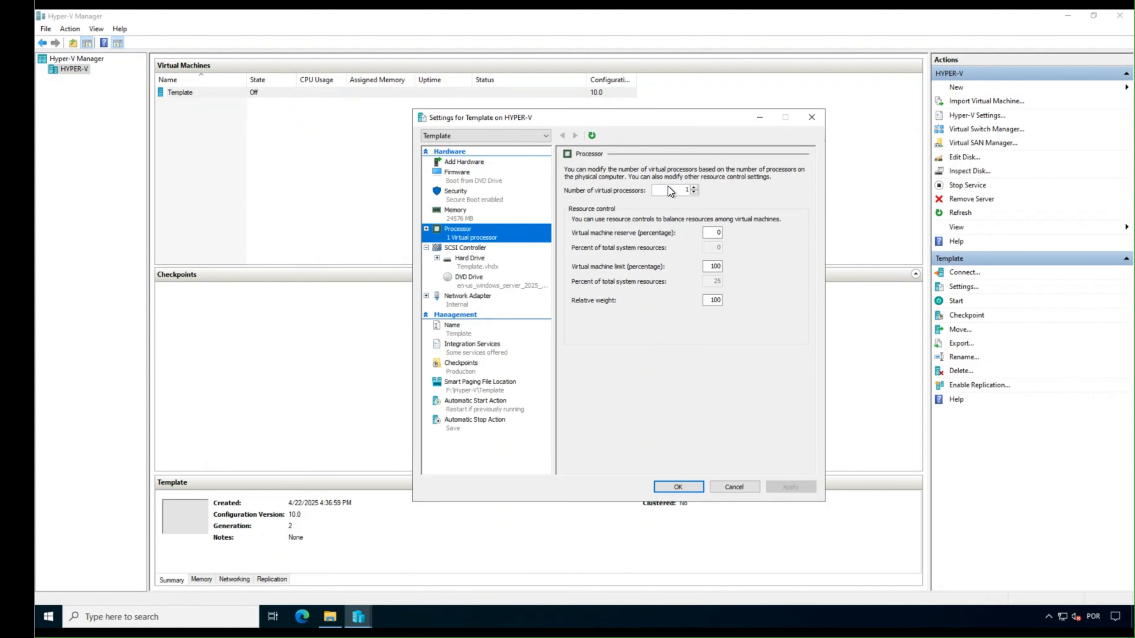
click(693, 187)
click(693, 187)
click(693, 187)
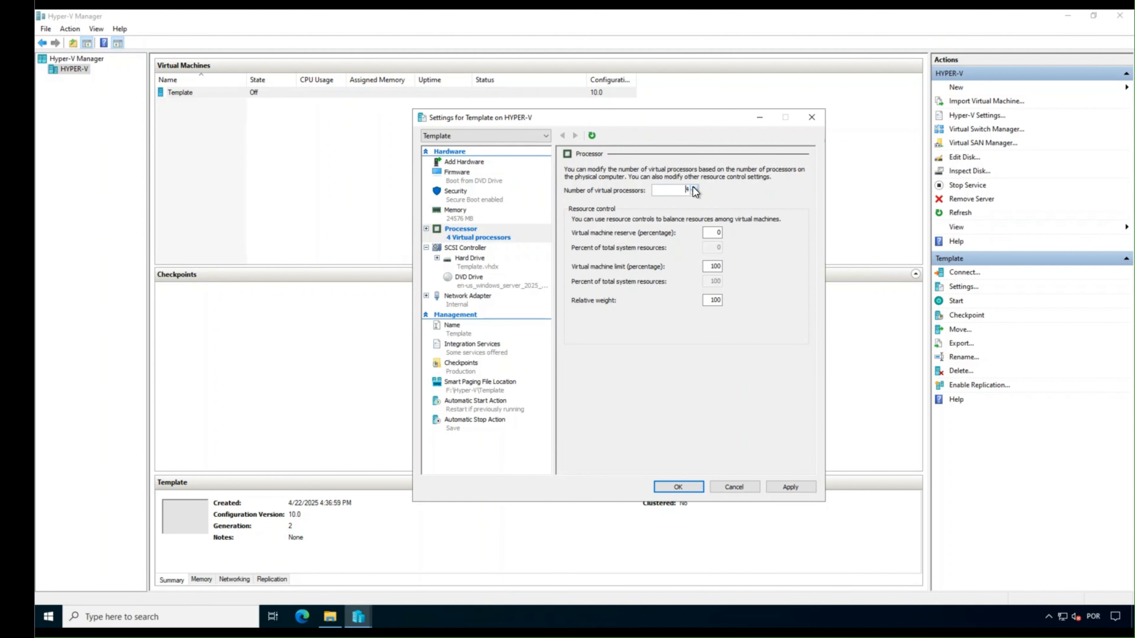
click(782, 486)
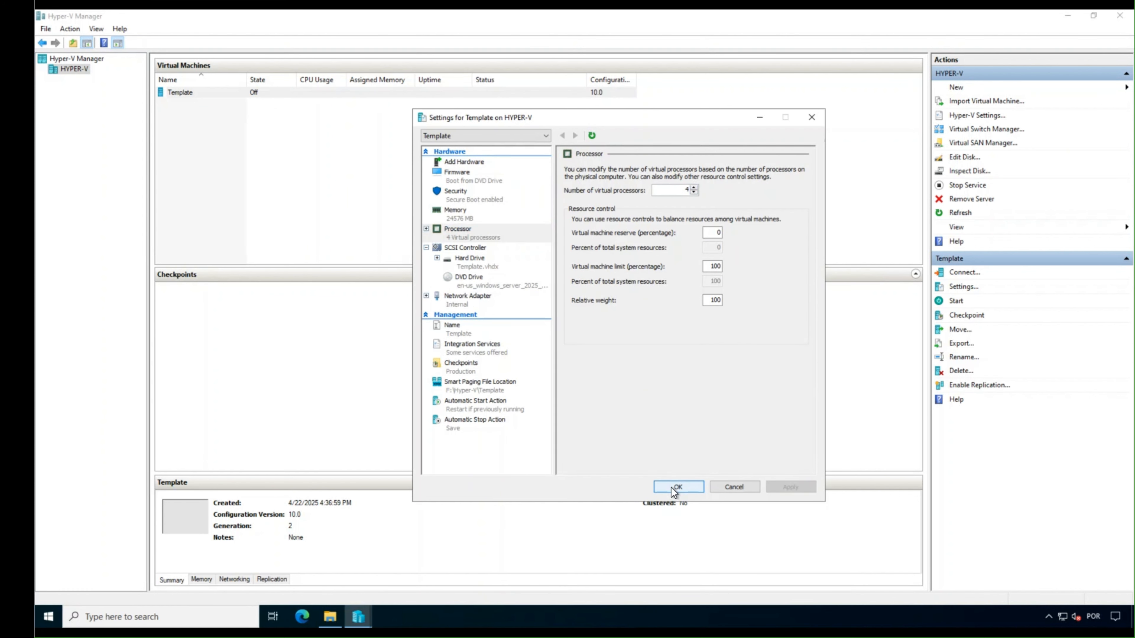
click(663, 486)
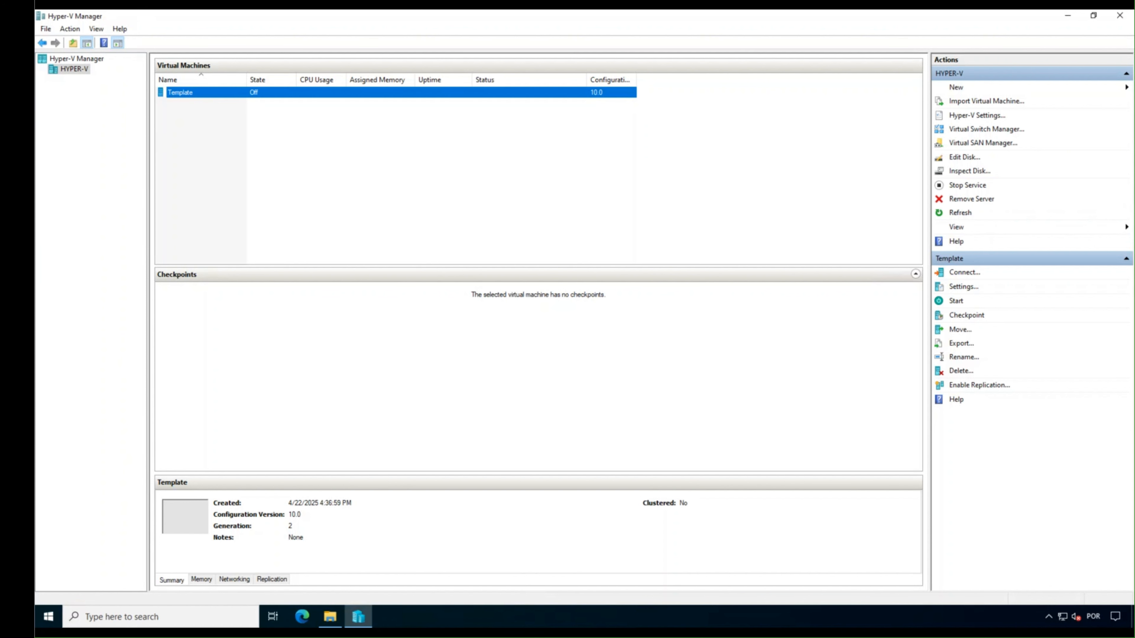
- Connect to the Template virtual machine, start it and boot from the installation DVD
right_click(196, 92)
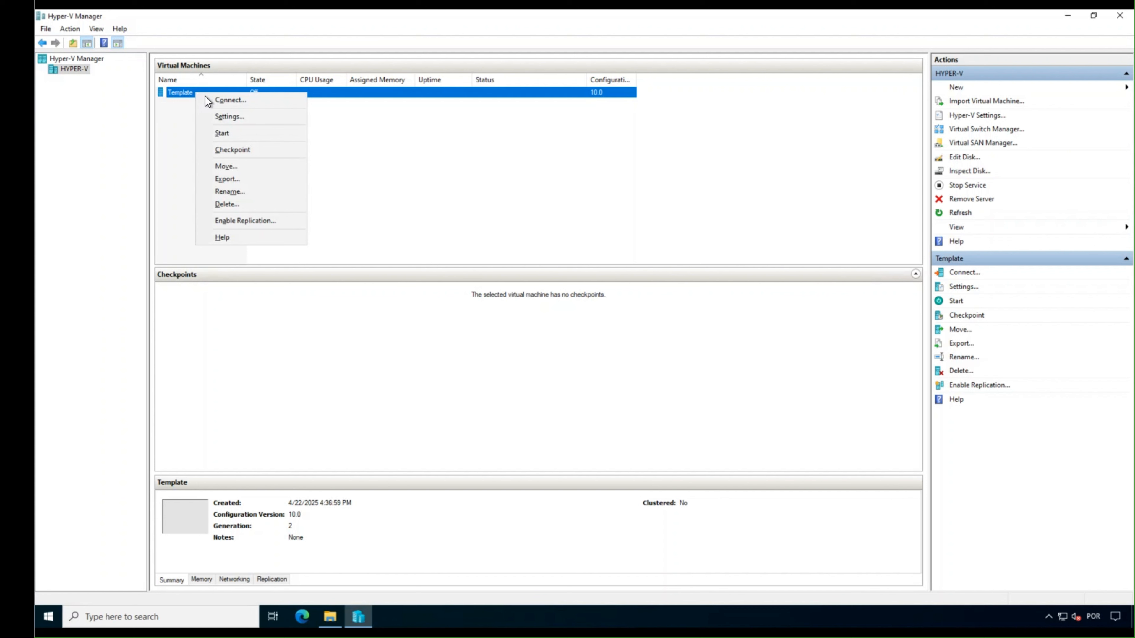
click(230, 120)
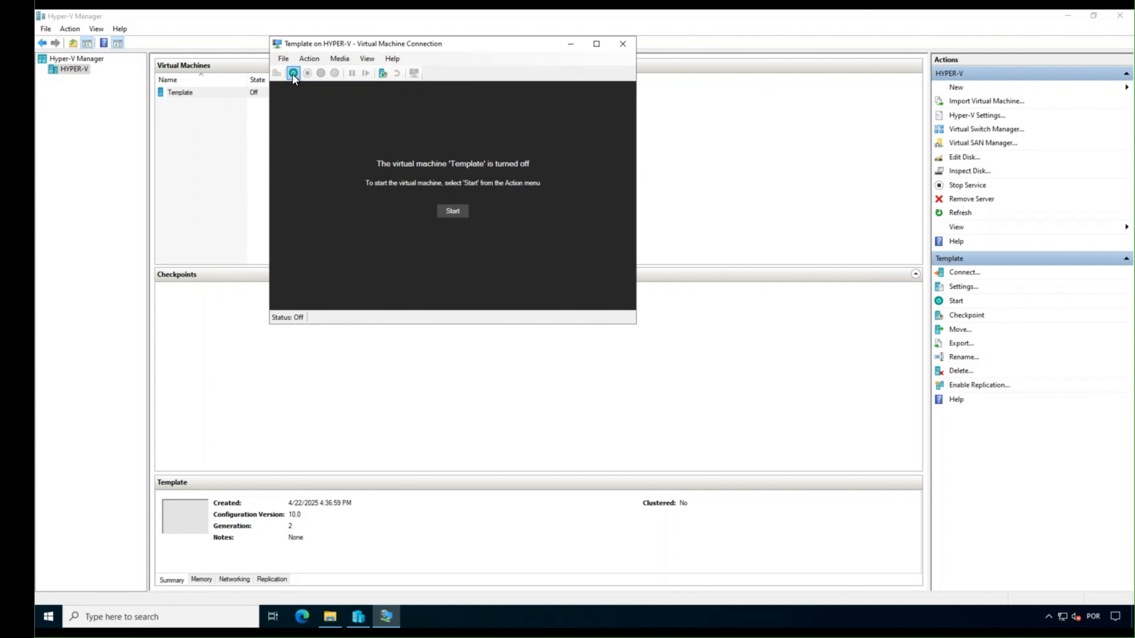
click(292, 73)
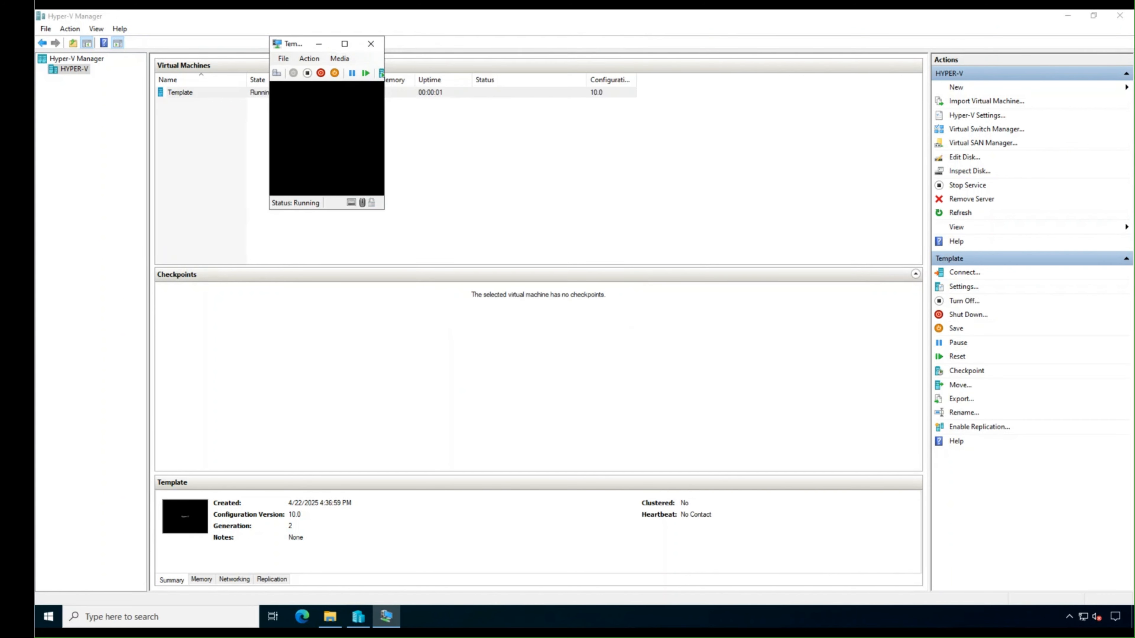
key(Return)
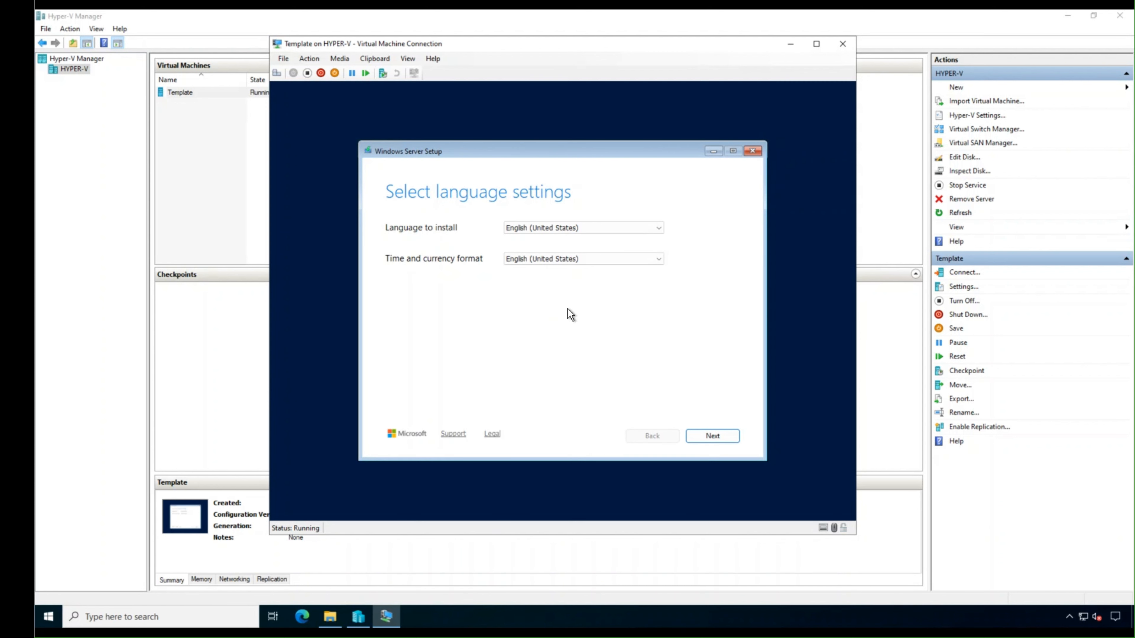
- Keep English (United States) as the installation language and set the time and currency format to Portuguese (Brazil)
click(555, 228)
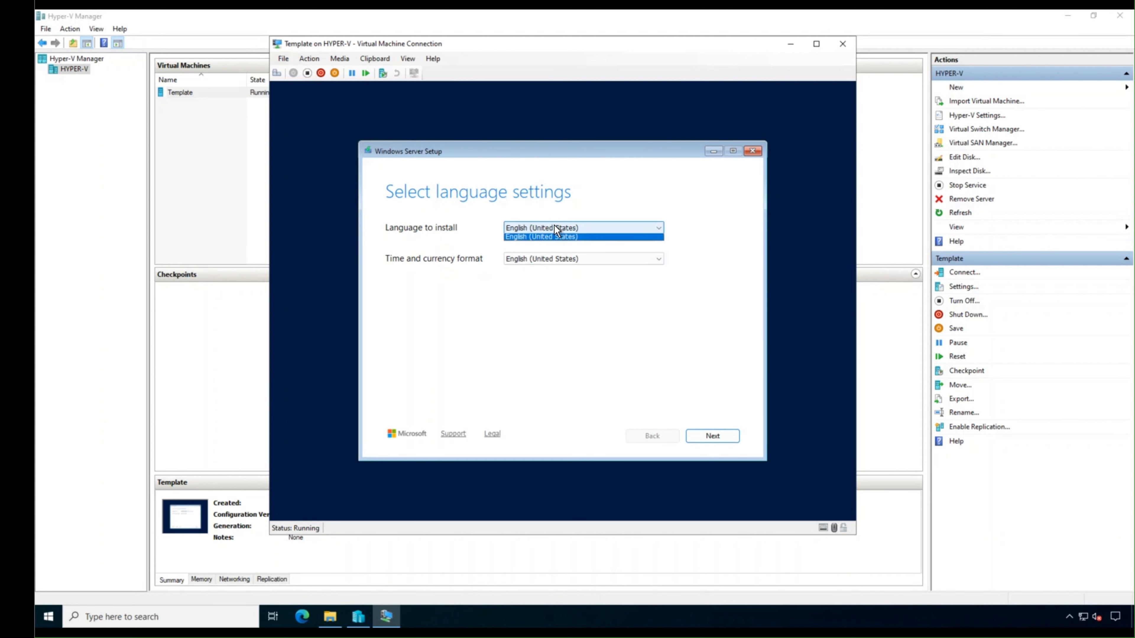
click(539, 229)
click(528, 229)
click(541, 224)
click(537, 262)
click(536, 263)
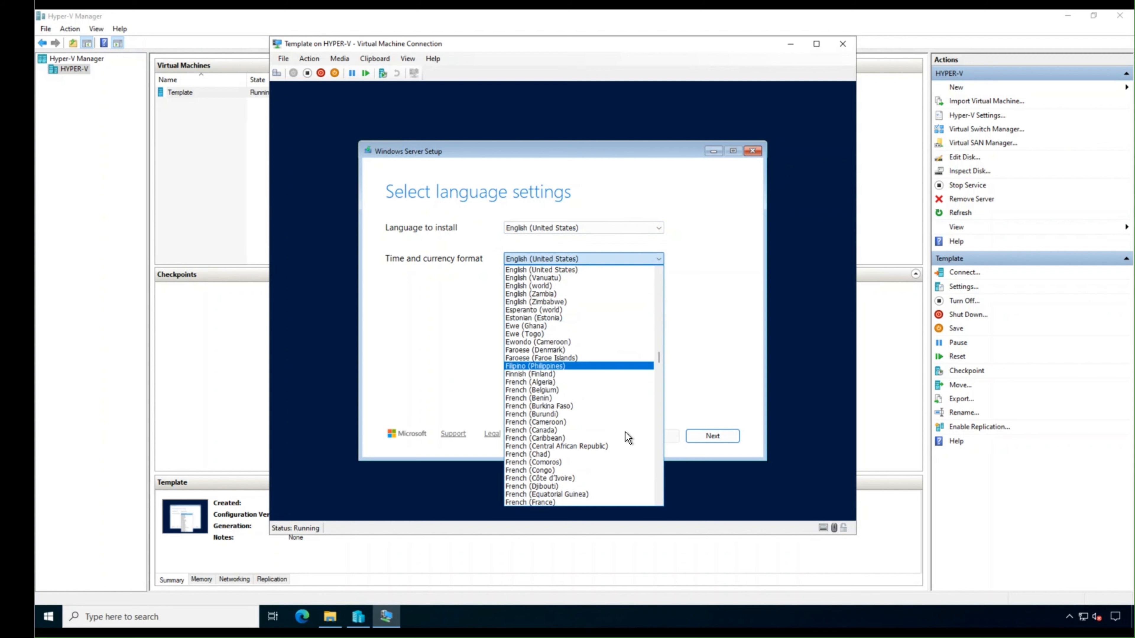
drag(658, 358, 653, 442)
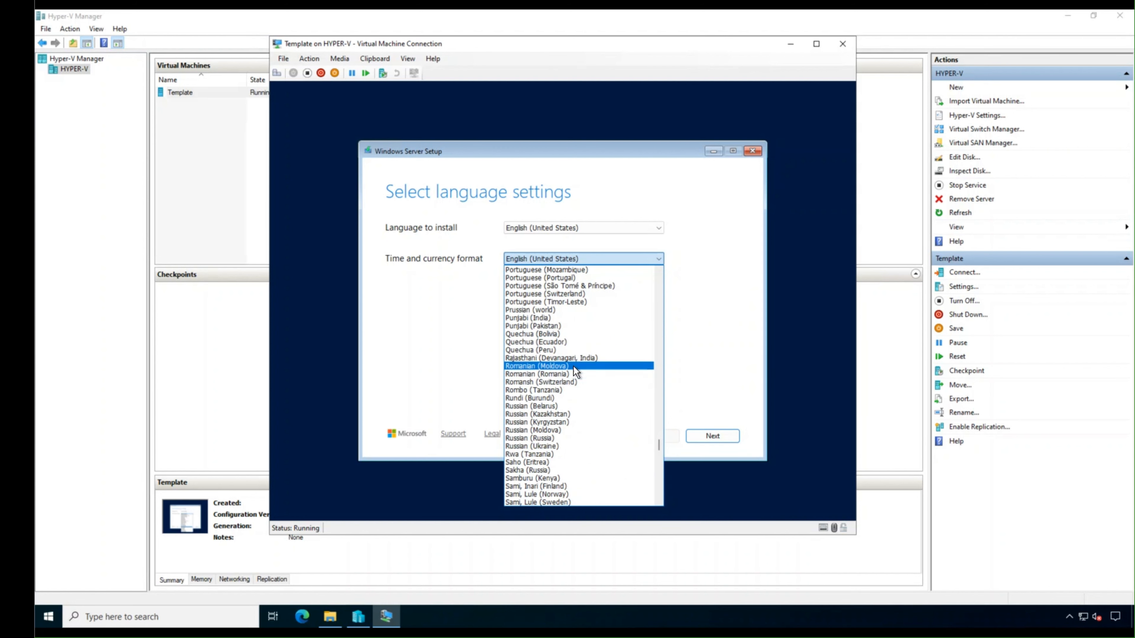
click(658, 269)
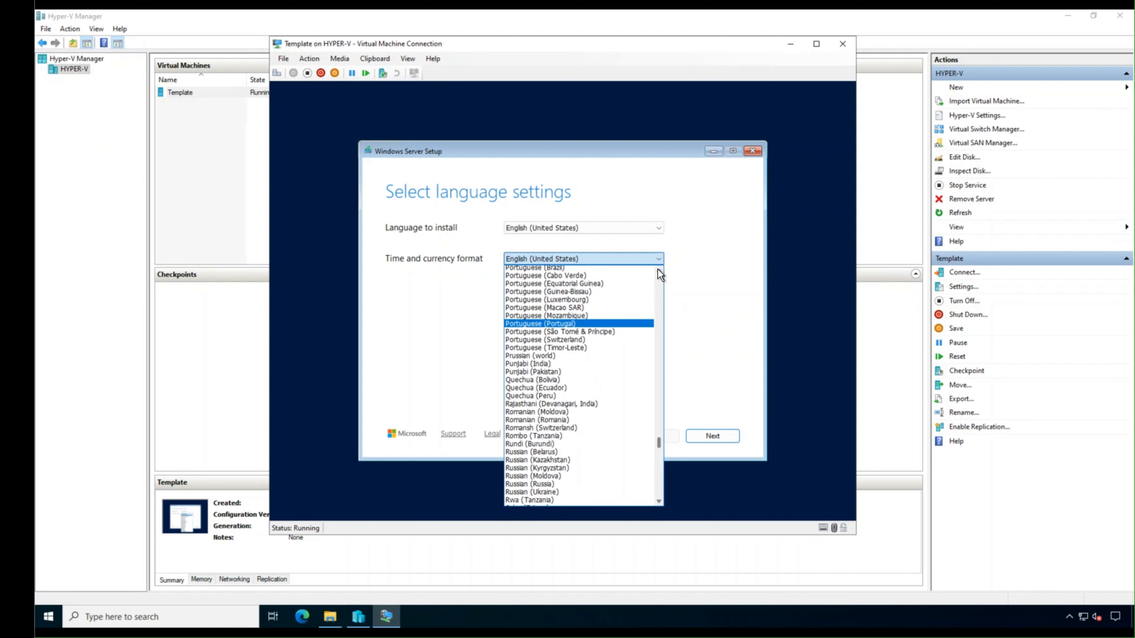
click(545, 286)
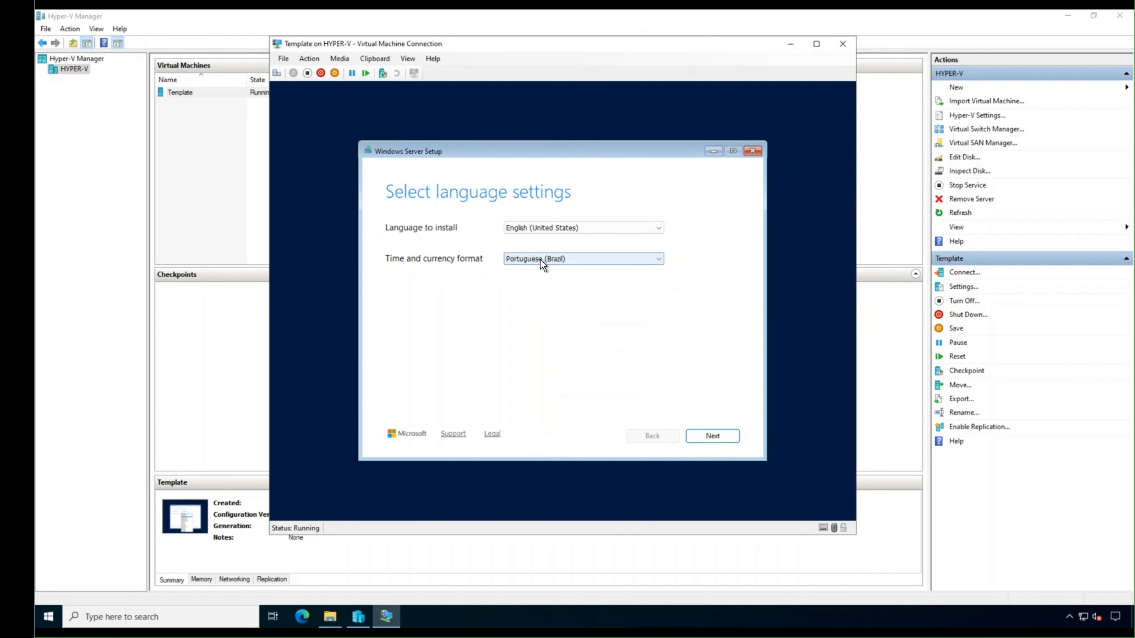
click(706, 439)
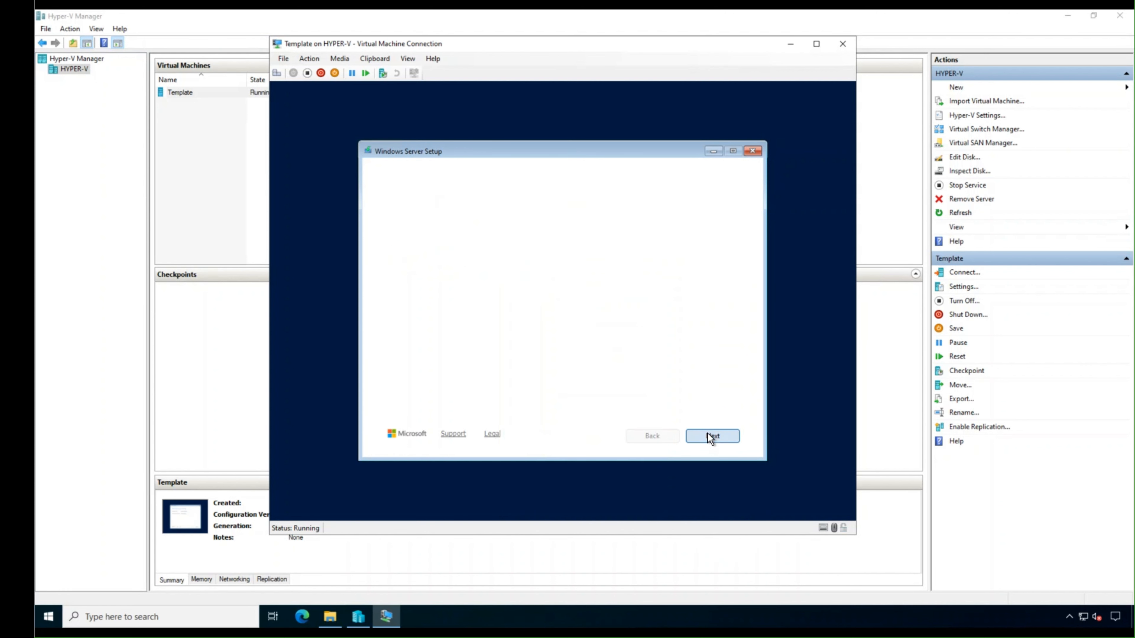
- Set the keyboard or input method to Portuguese (Brazil ABNT2) and continue the setup
click(554, 227)
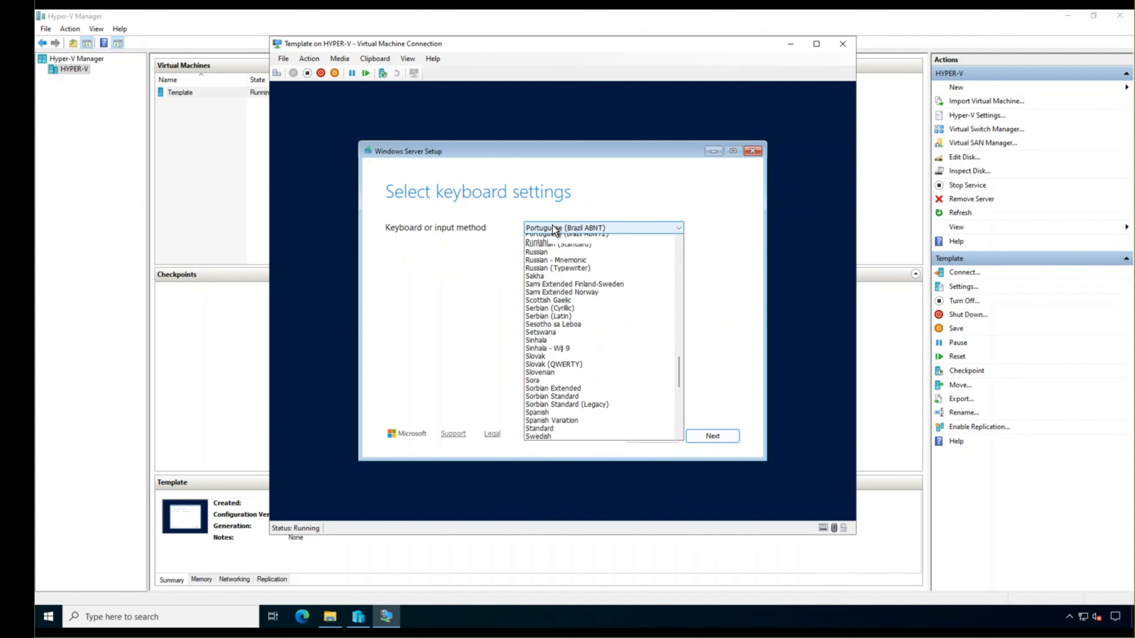
click(553, 249)
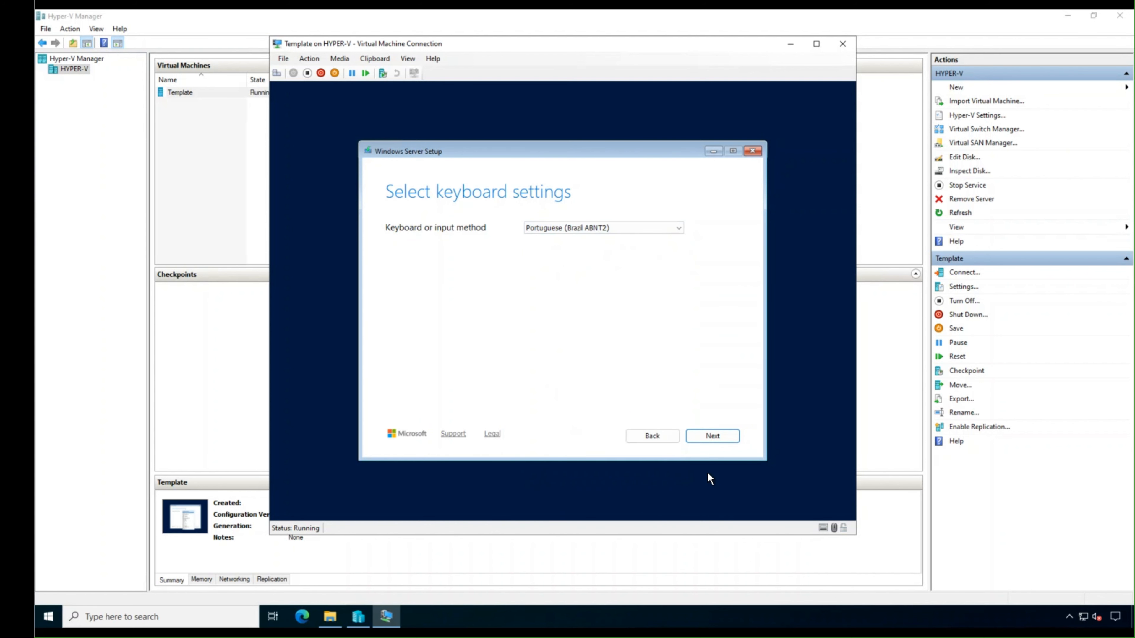
click(723, 439)
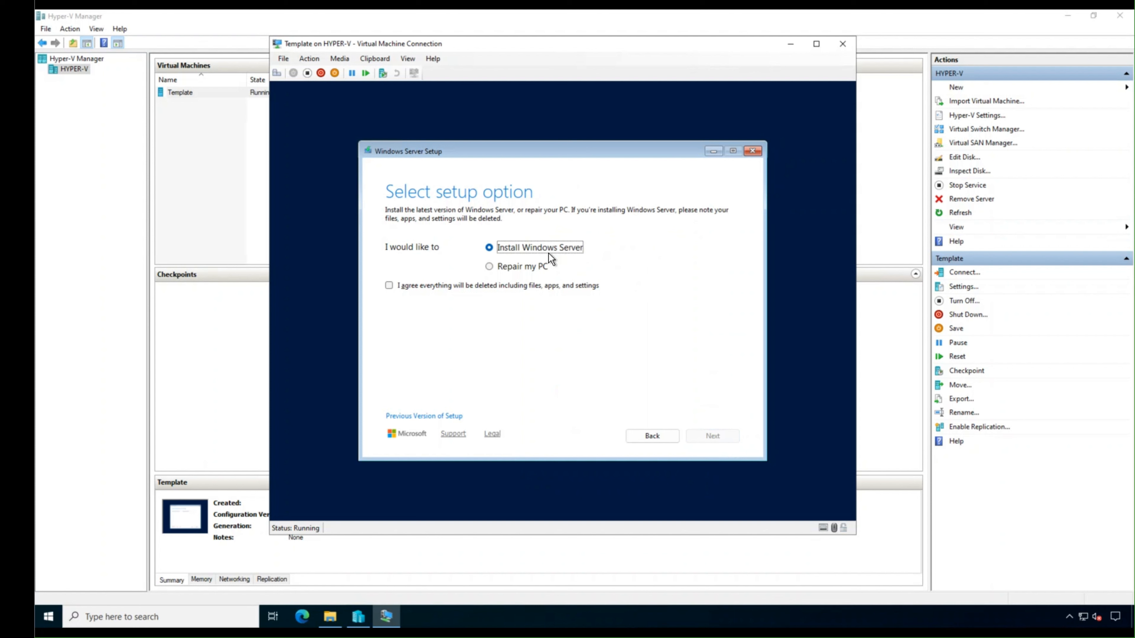
- Choose to install Windows Server and agree that all files, apps and settings will be deleted
click(507, 267)
click(509, 249)
click(443, 289)
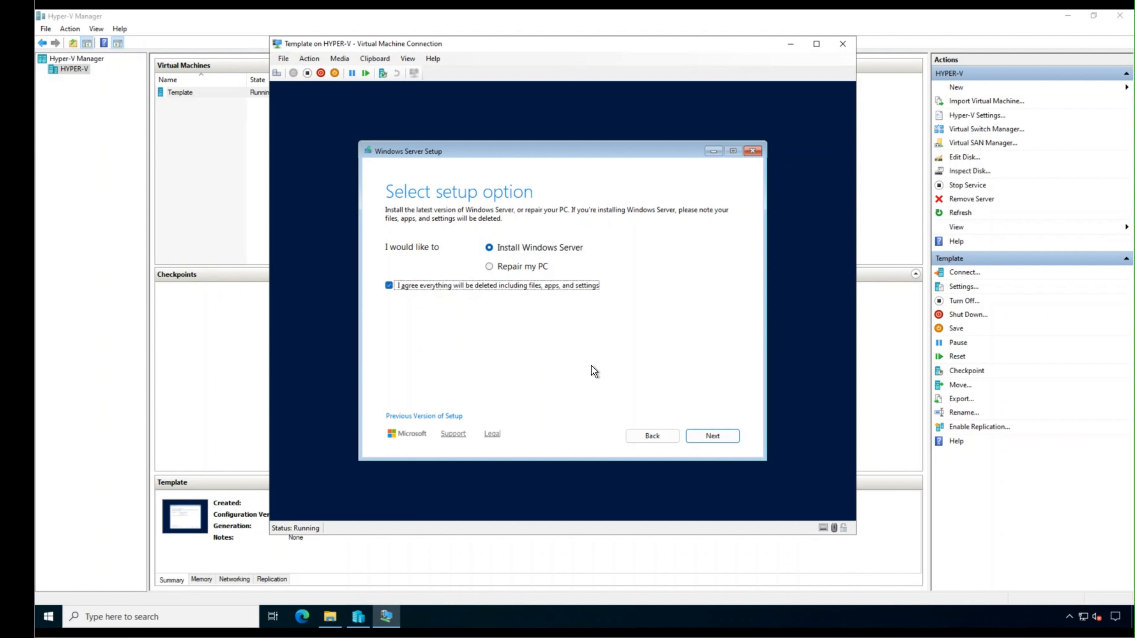
- Continue the setup without a product key and select the Windows Server 2025 Standard image for installation
click(717, 435)
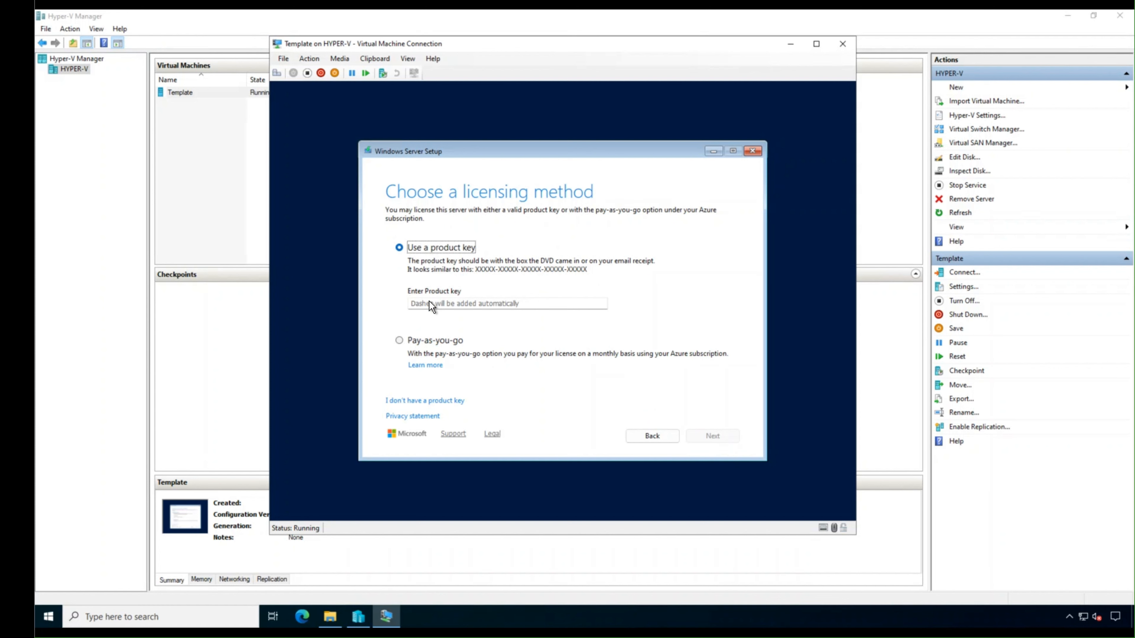
click(430, 401)
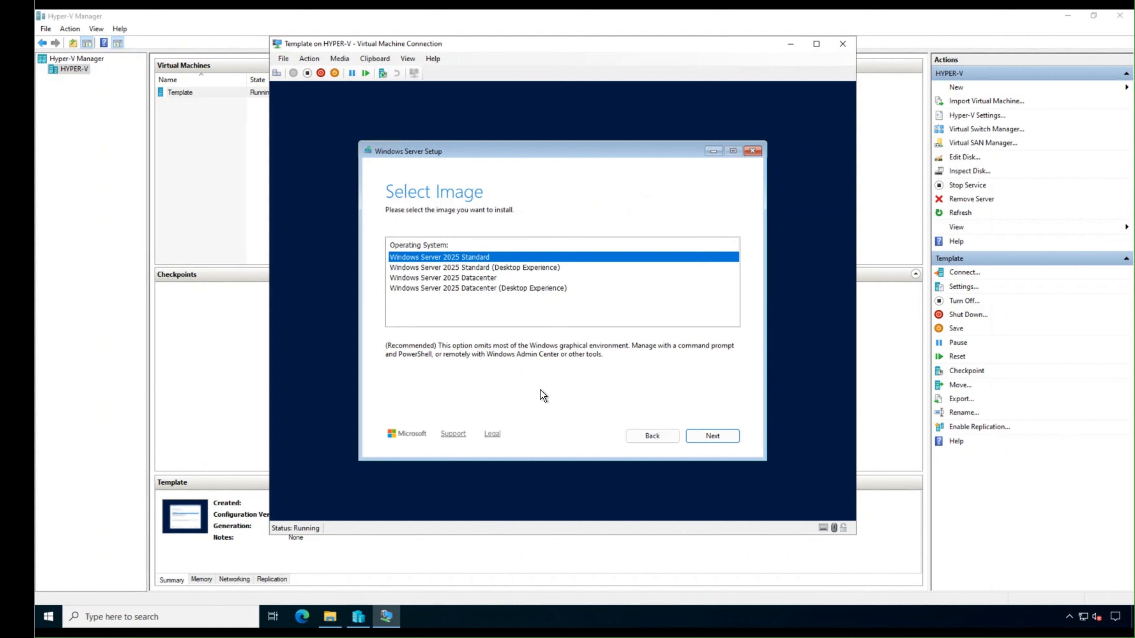
click(501, 268)
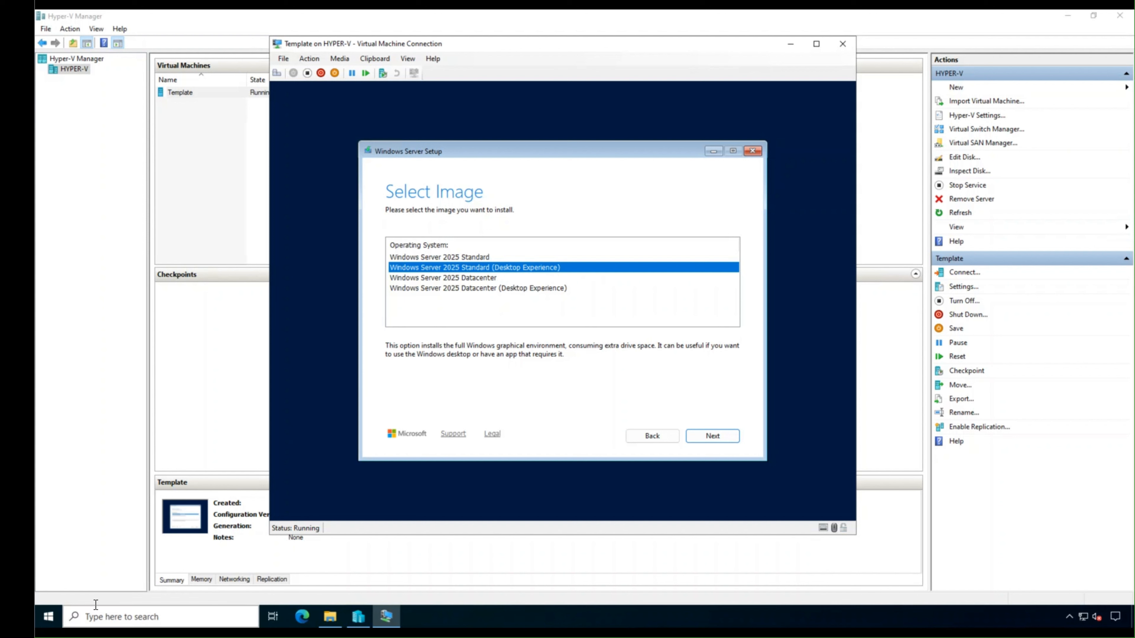
click(48, 619)
click(49, 618)
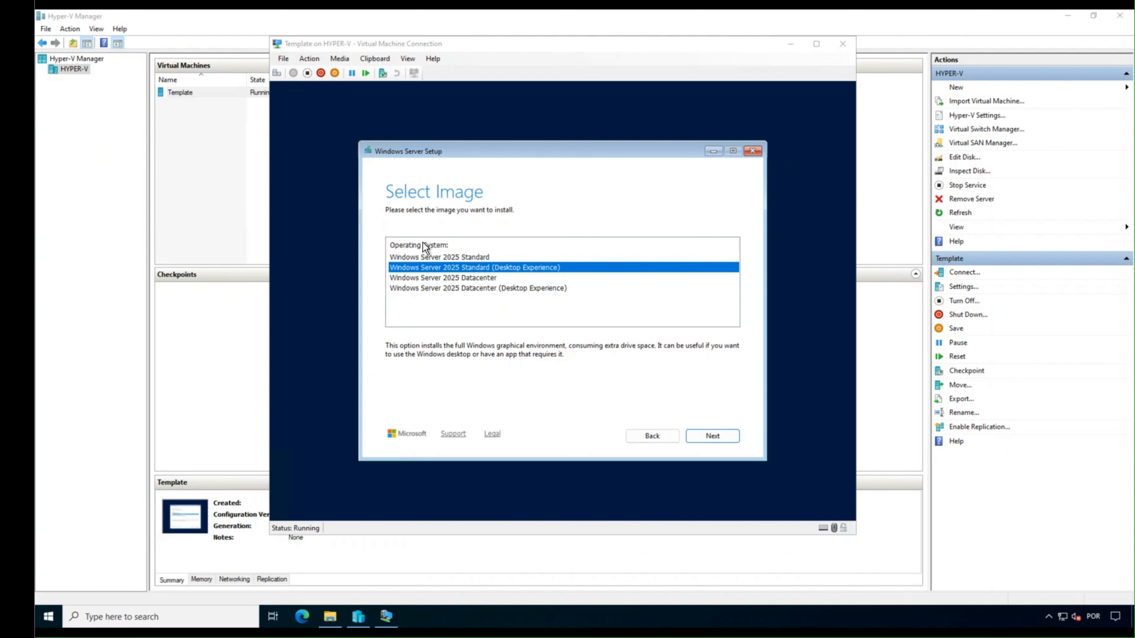
click(479, 259)
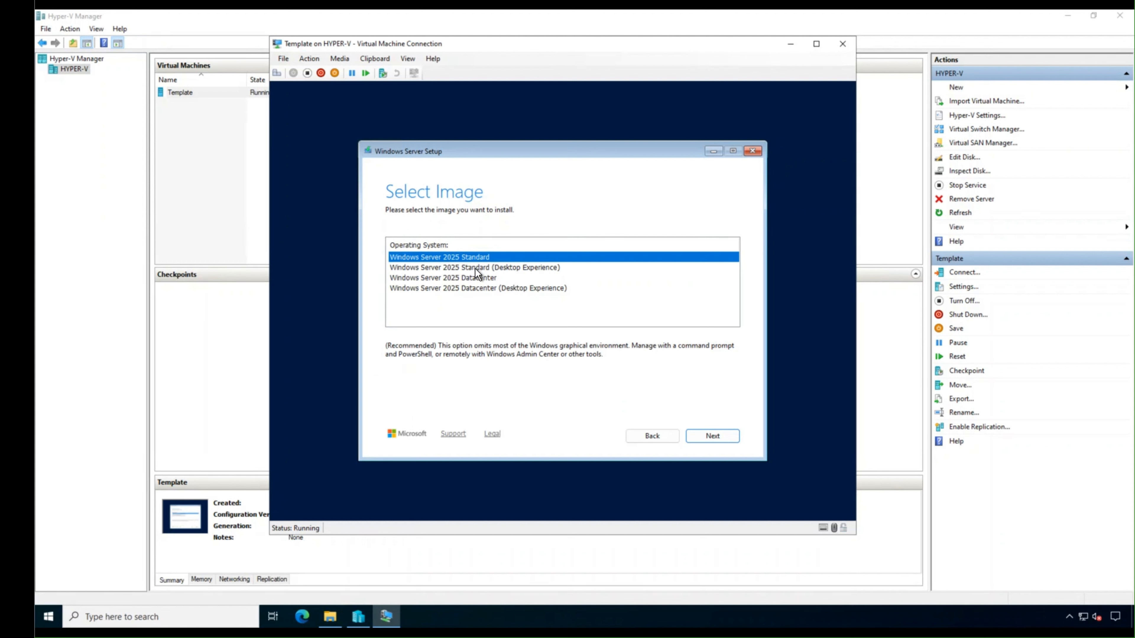
click(467, 279)
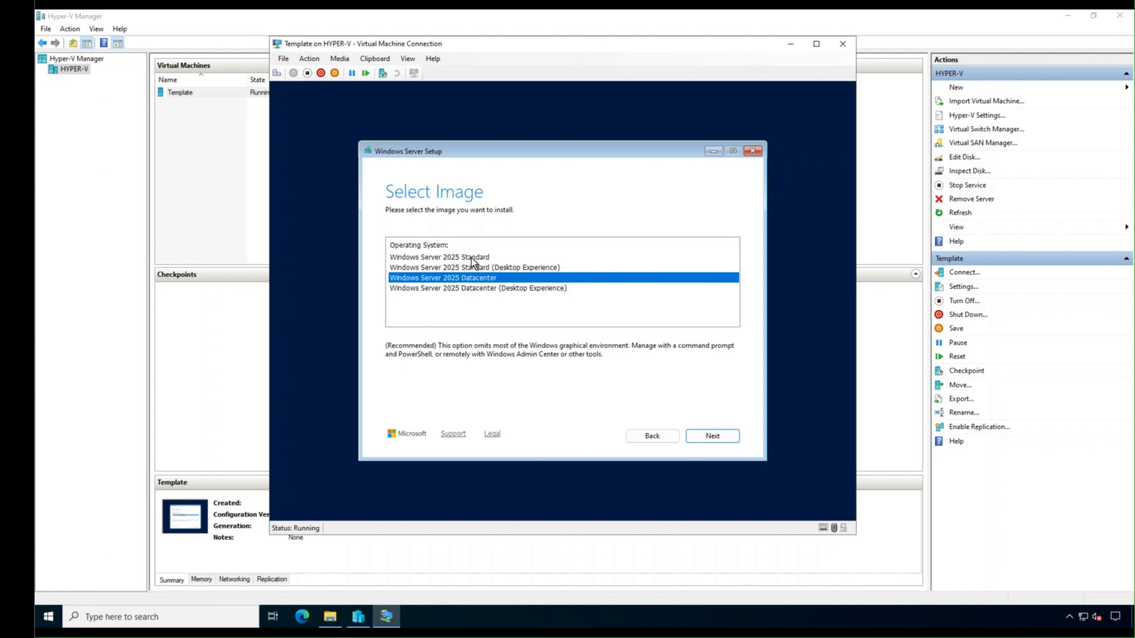
click(470, 258)
click(476, 278)
click(474, 261)
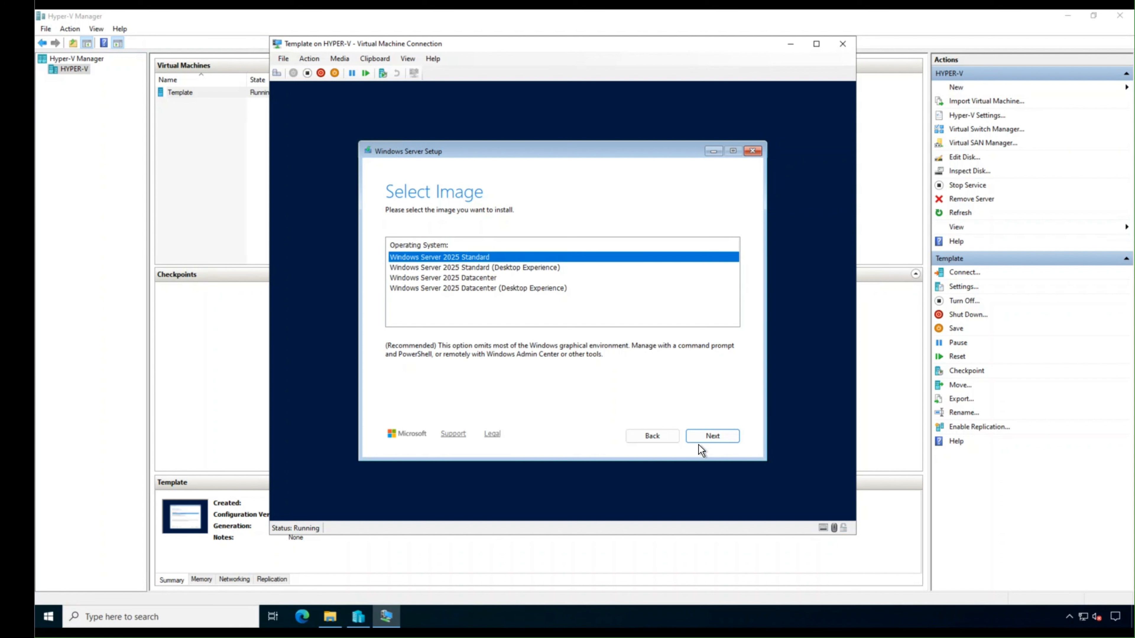
click(705, 438)
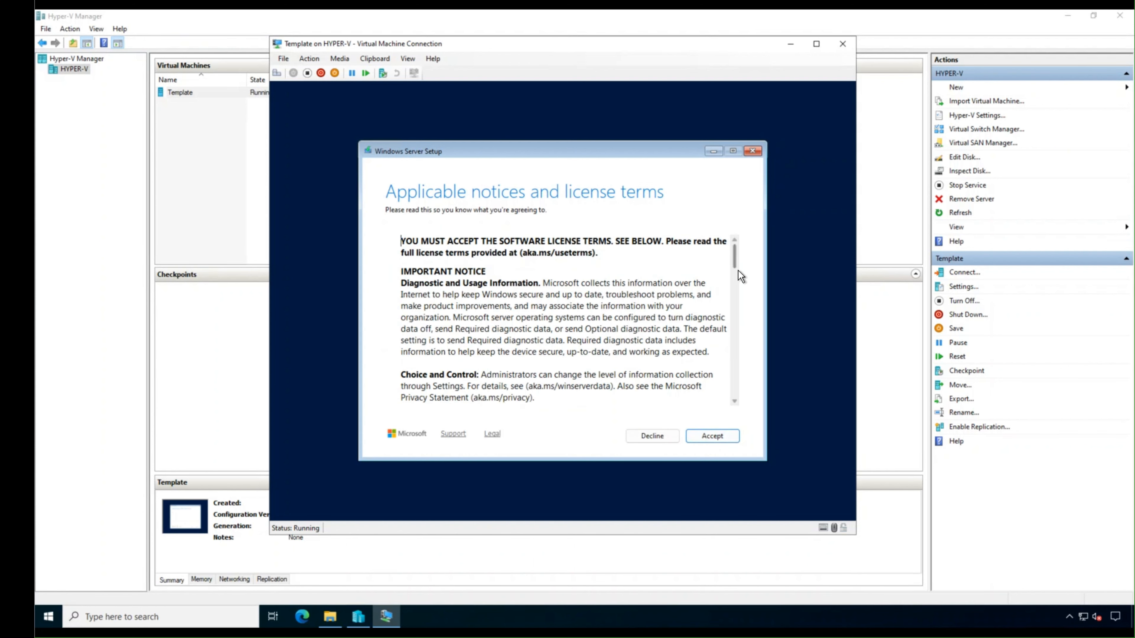
- Accept the license terms and start the installation on the unallocated space of Disk 0
drag(736, 263, 722, 423)
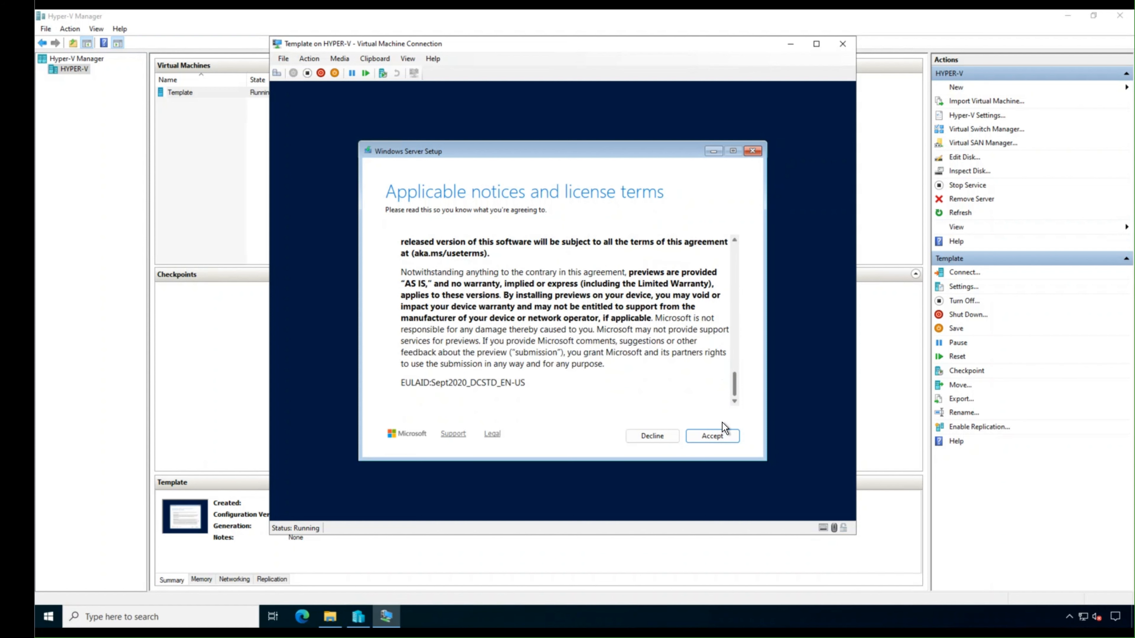
click(714, 436)
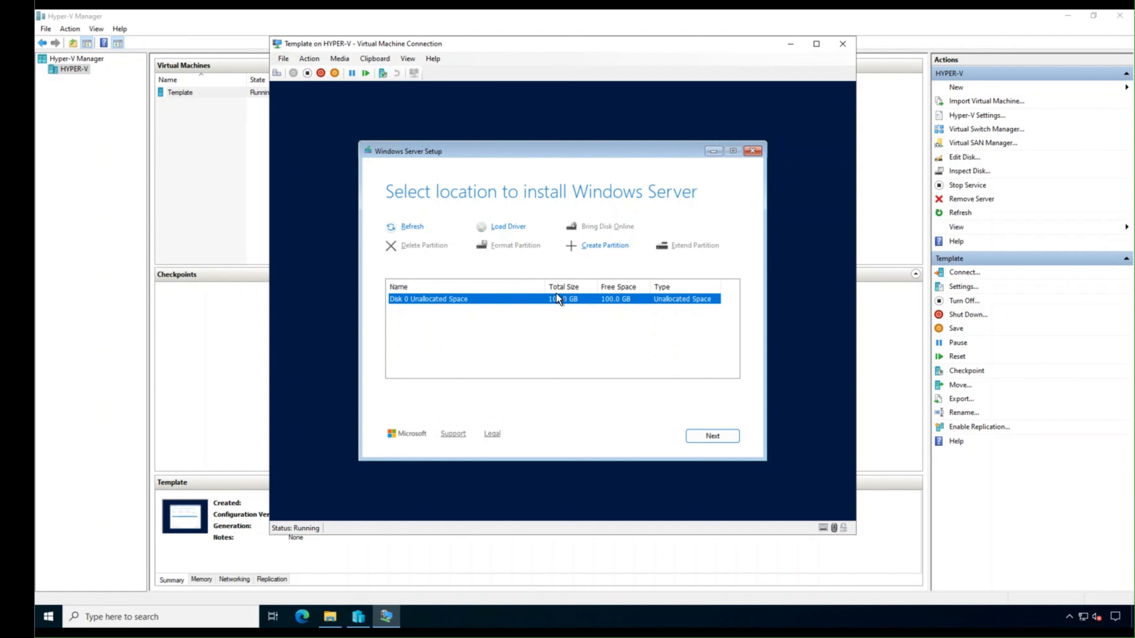
click(706, 437)
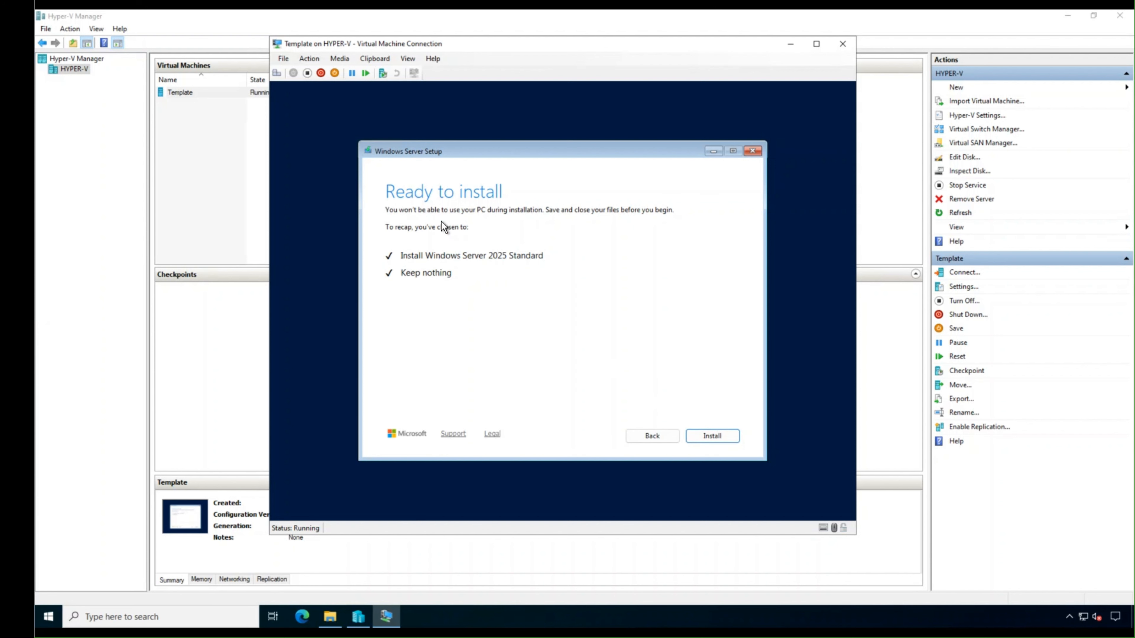
click(718, 437)
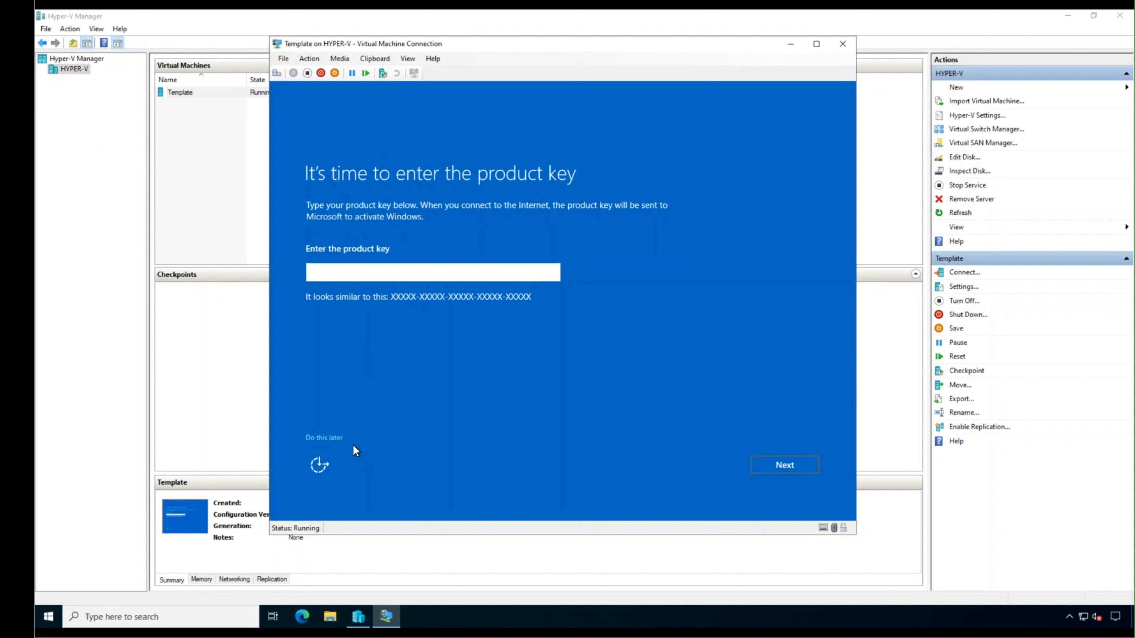
- Postpone the product key entry, then set and confirm the password for the built-in Administrator account
click(323, 438)
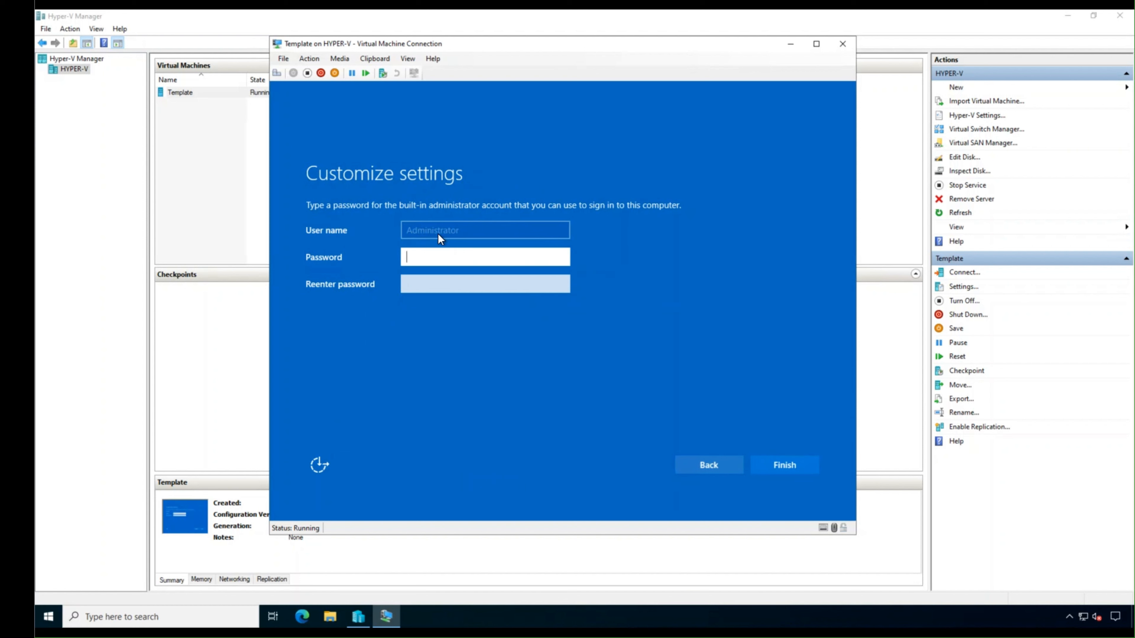
text(••••••••••••)
key(Tab)
text(•••••••)
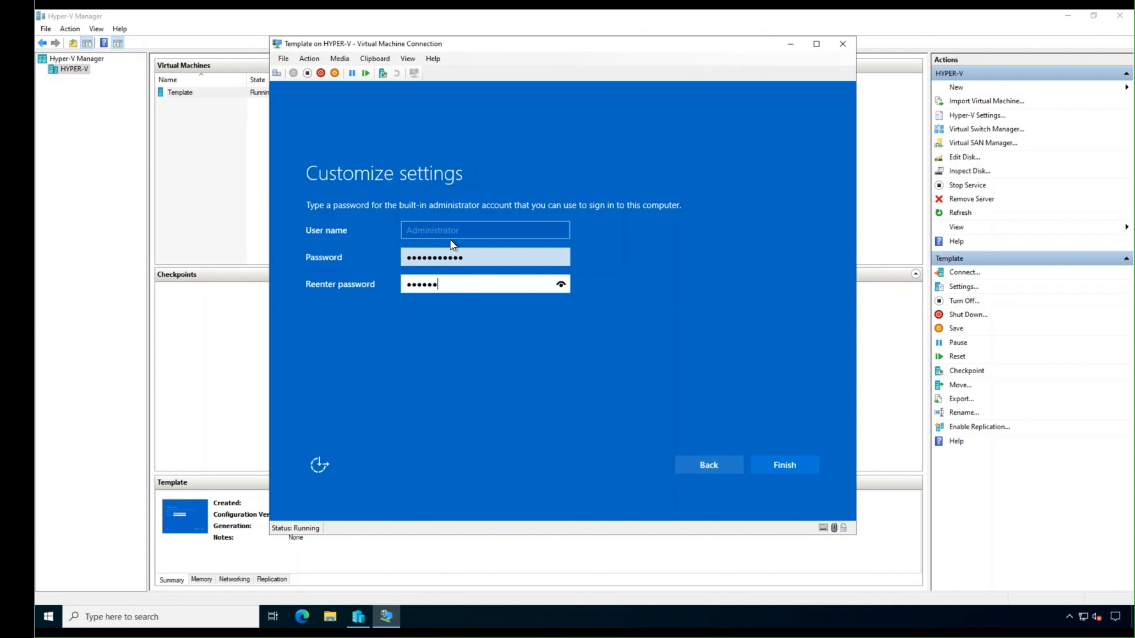
text(•••••)
key(Return)
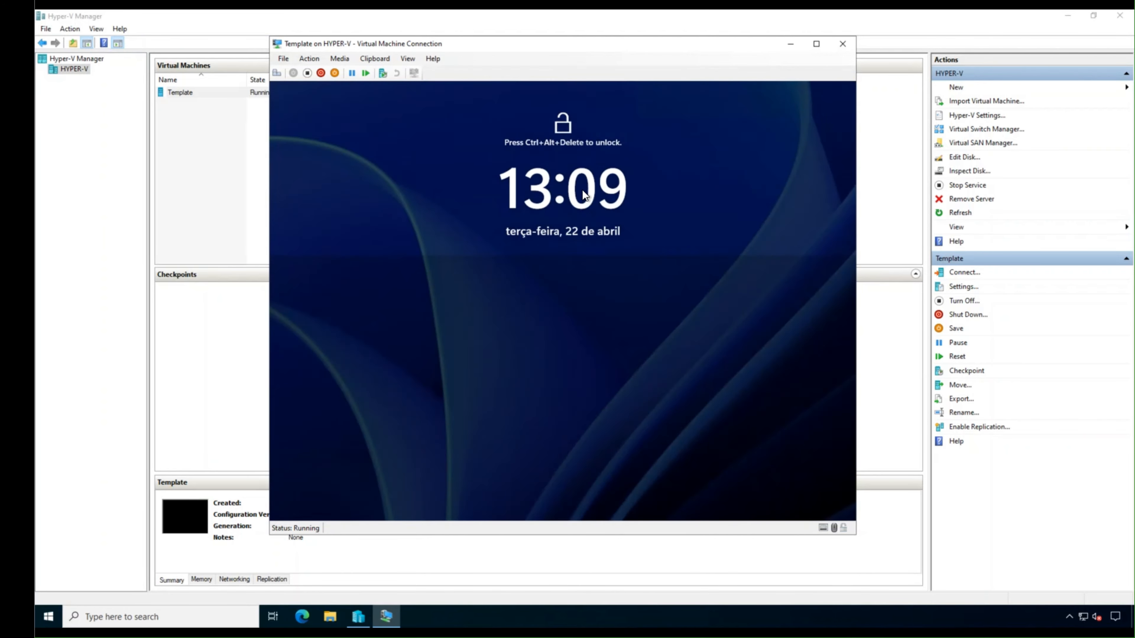
- Unlock the virtual machine and sign in as Administrator with the account password
click(275, 74)
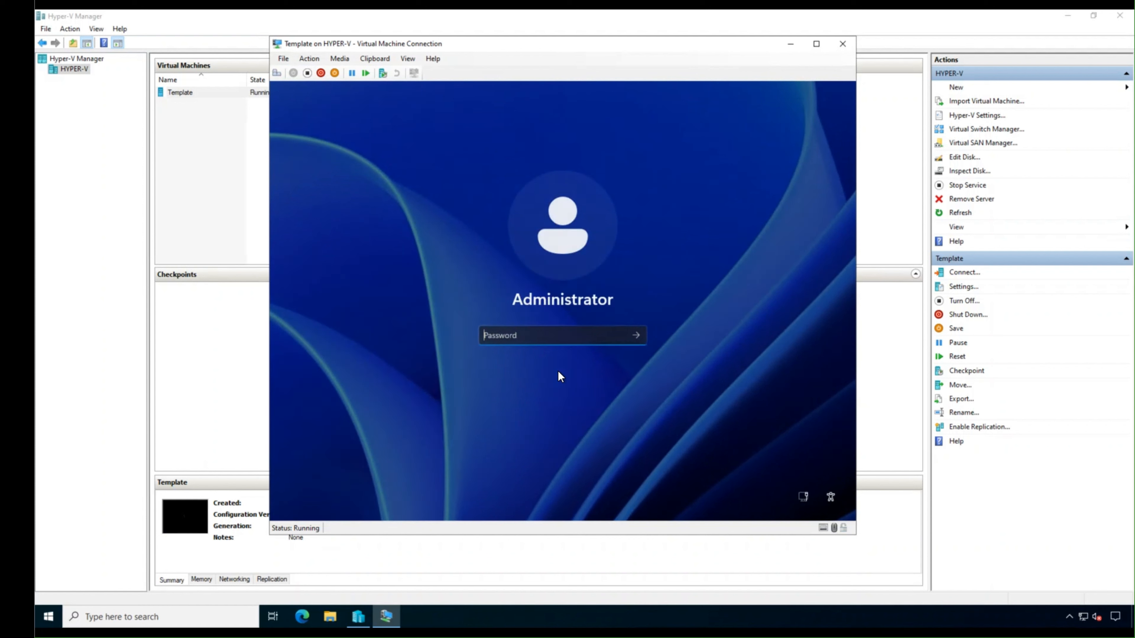
text(••••••••••)
key(Return)
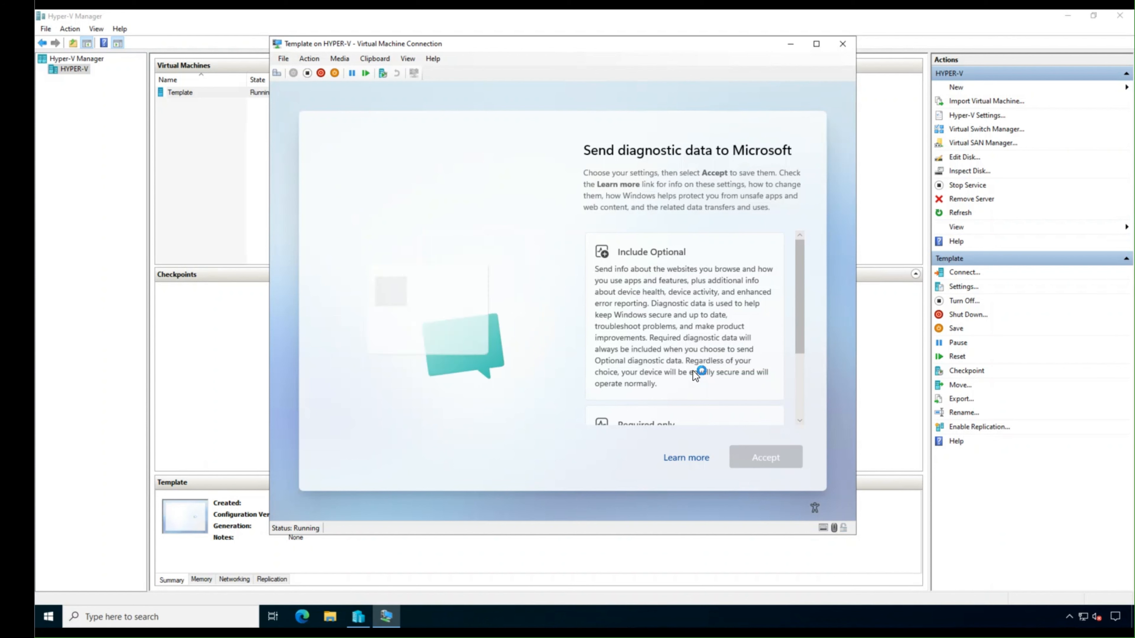
- Choose to send Microsoft the Required only diagnostic data and accept the setting
scroll(695, 364, down, 2)
scroll(695, 364, down, 3)
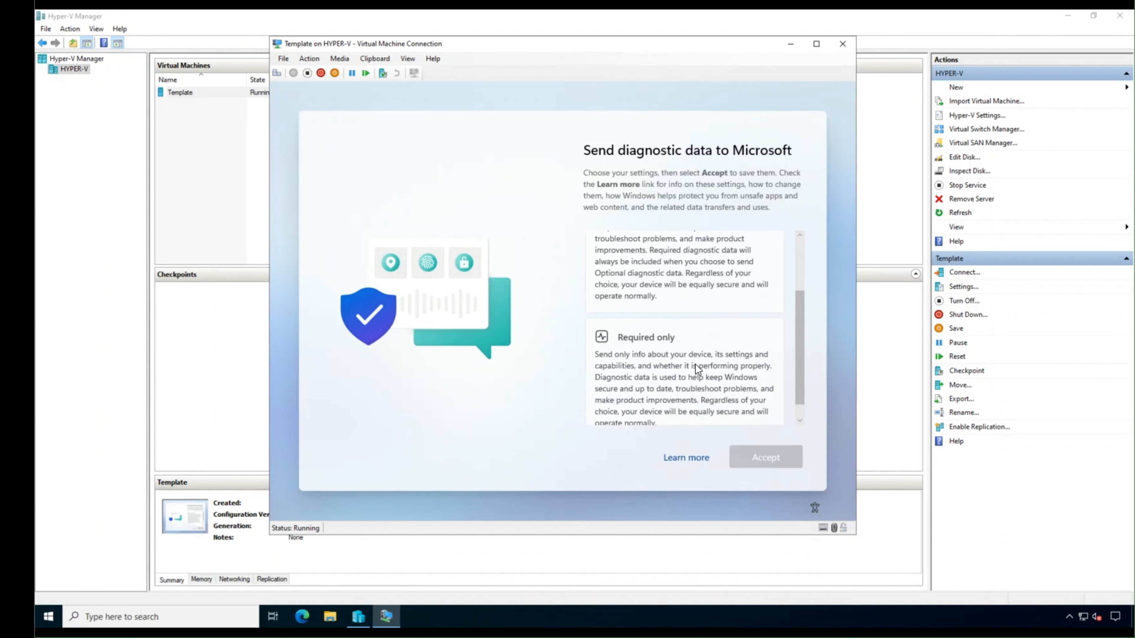
scroll(695, 364, up, 5)
scroll(643, 348, down, 3)
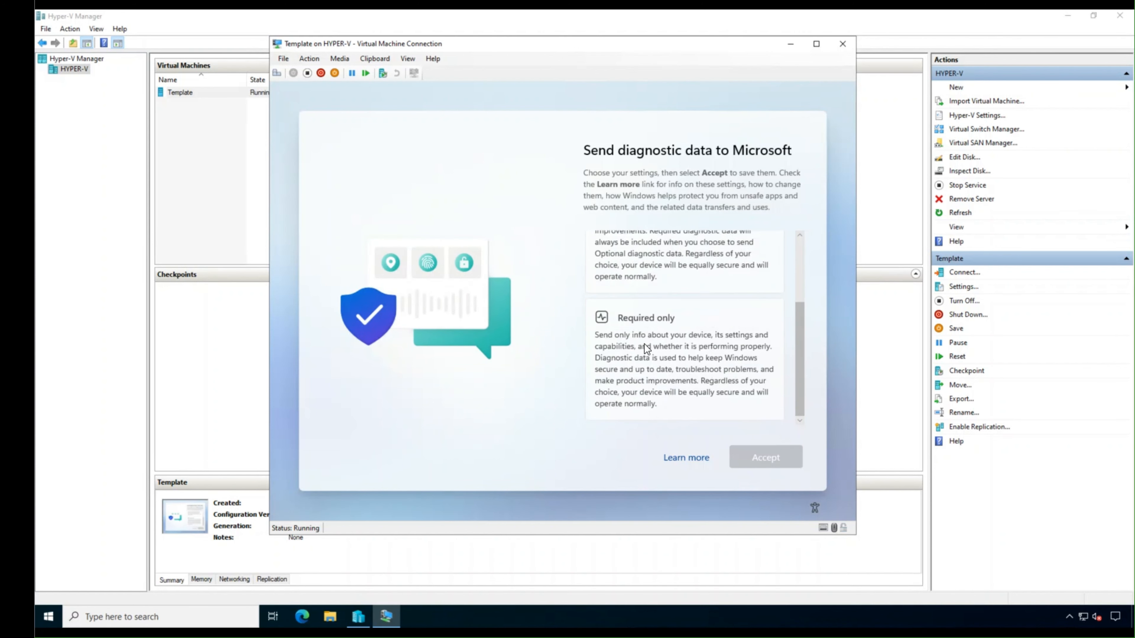
click(686, 350)
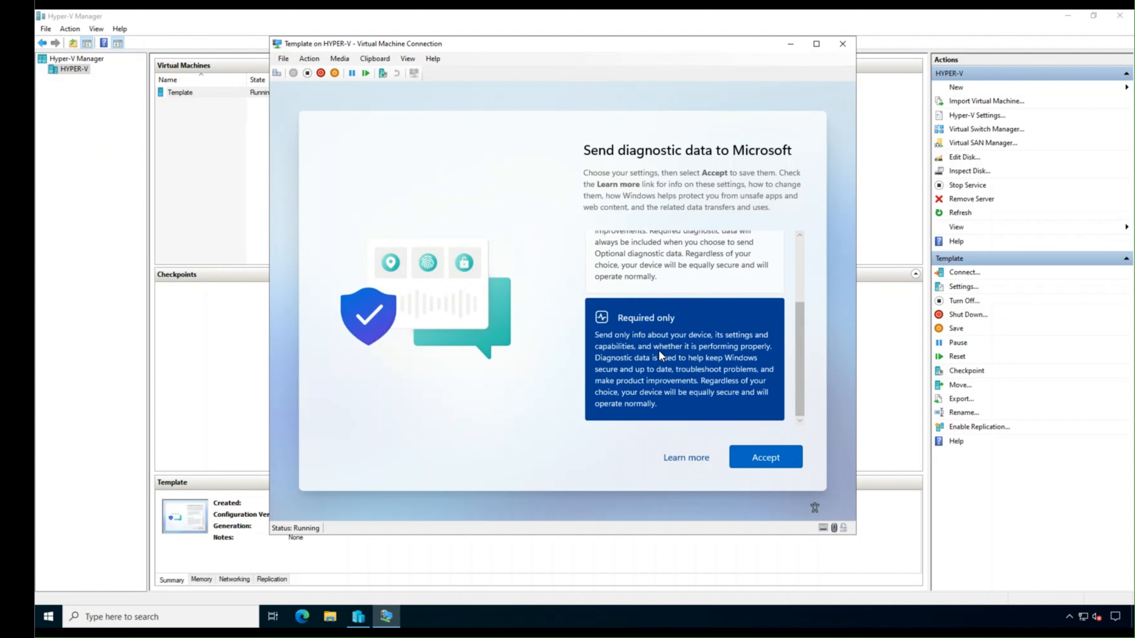
click(762, 457)
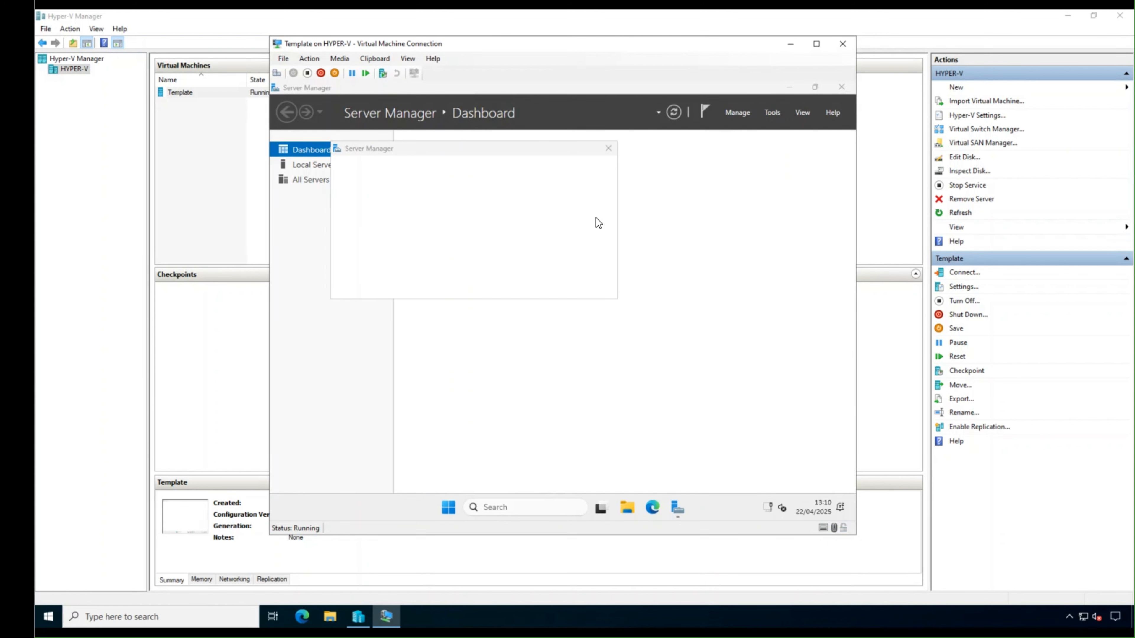
- Dismiss the Server Manager pop-up and close Server Manager
click(609, 149)
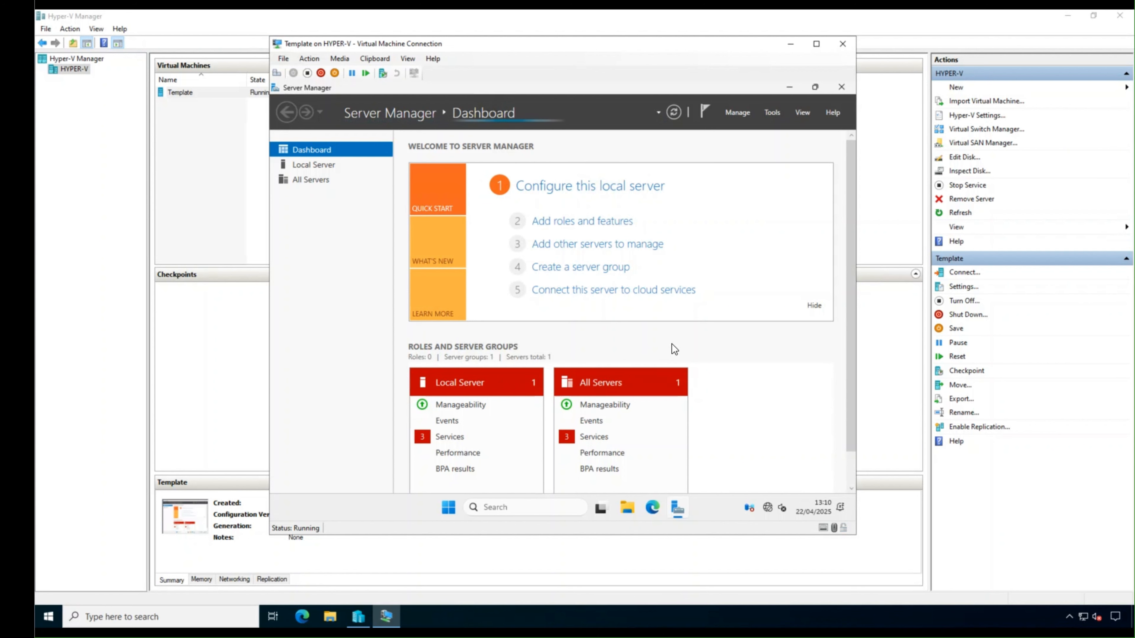
click(844, 86)
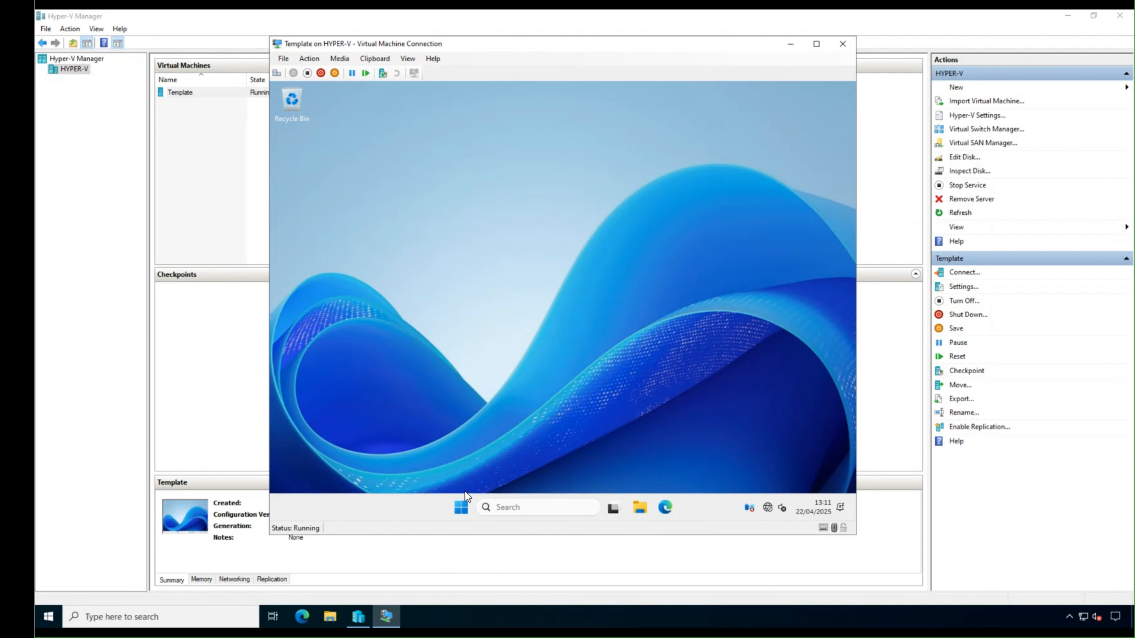
- Open an elevated PowerShell terminal in the virtual machine and maximize its window
right_click(459, 510)
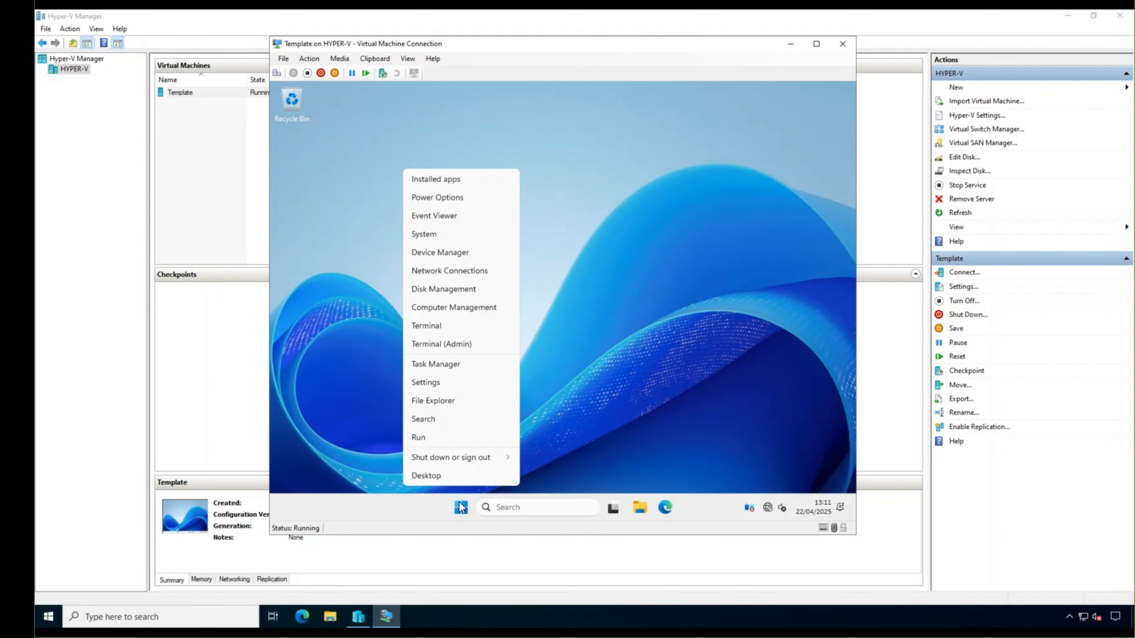
click(455, 345)
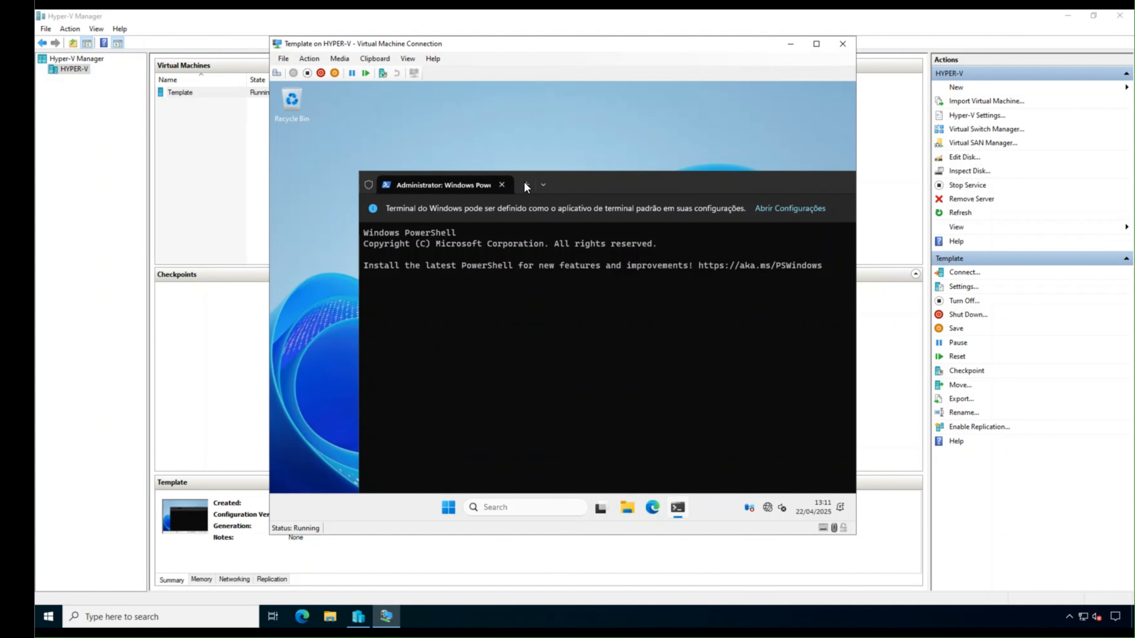
double_click(594, 182)
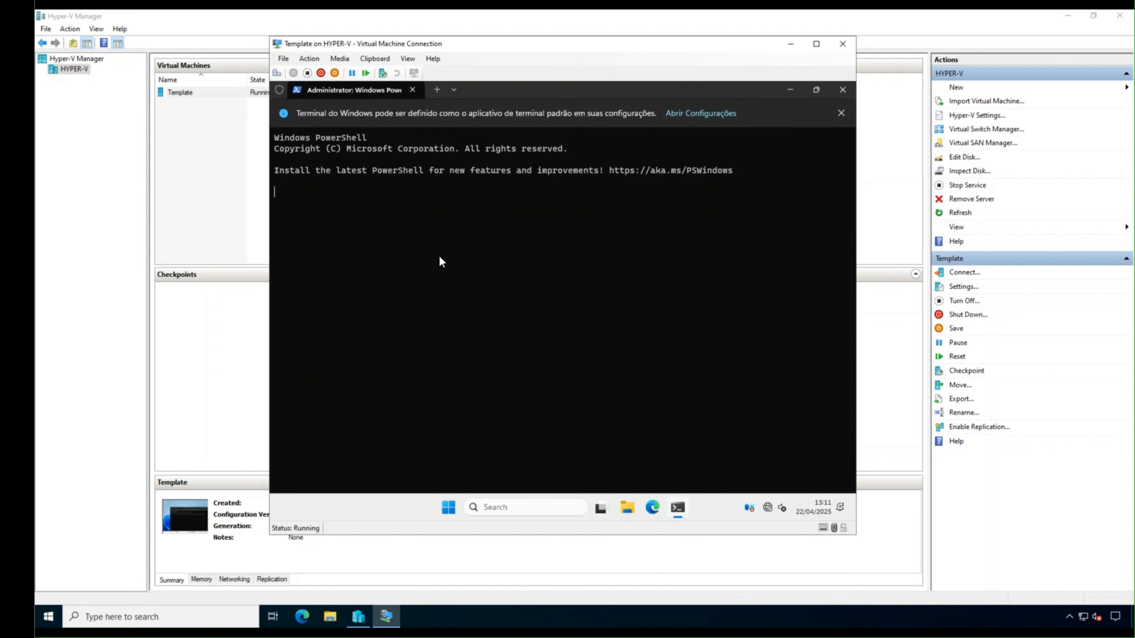
- Search for cmd, run Command Prompt as administrator and maximize its window
click(449, 507)
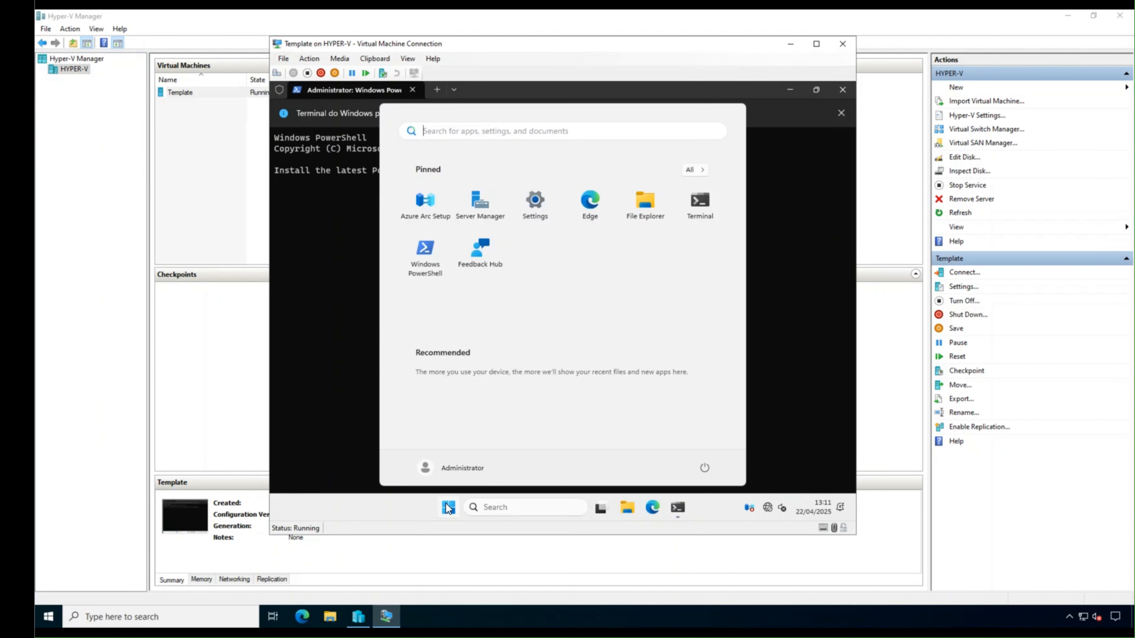
text(cmd)
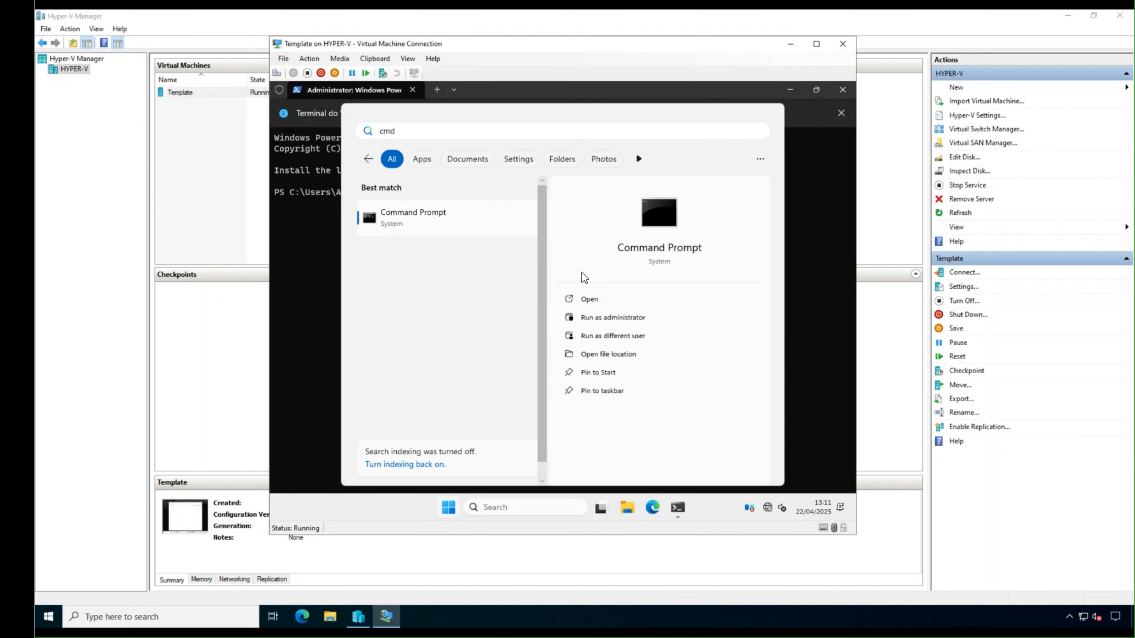
click(601, 318)
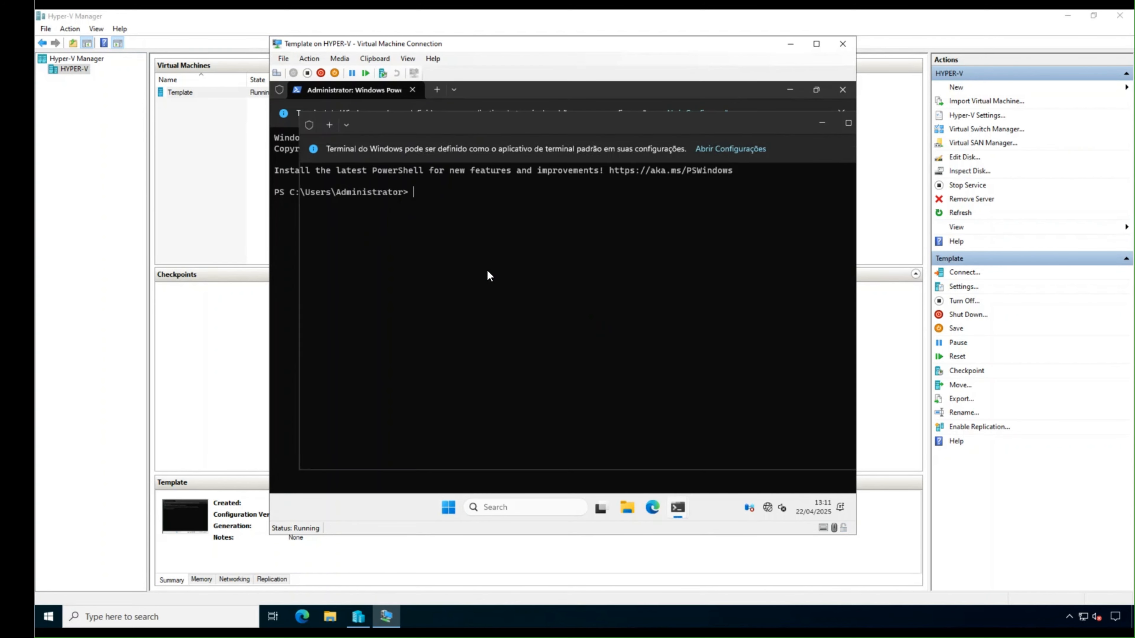
click(846, 121)
- Change the Command Prompt's working directory to C:\Windows\System32\Sysprep, going through the root of drive C
text(cd\)
key(Return)
text(cd)
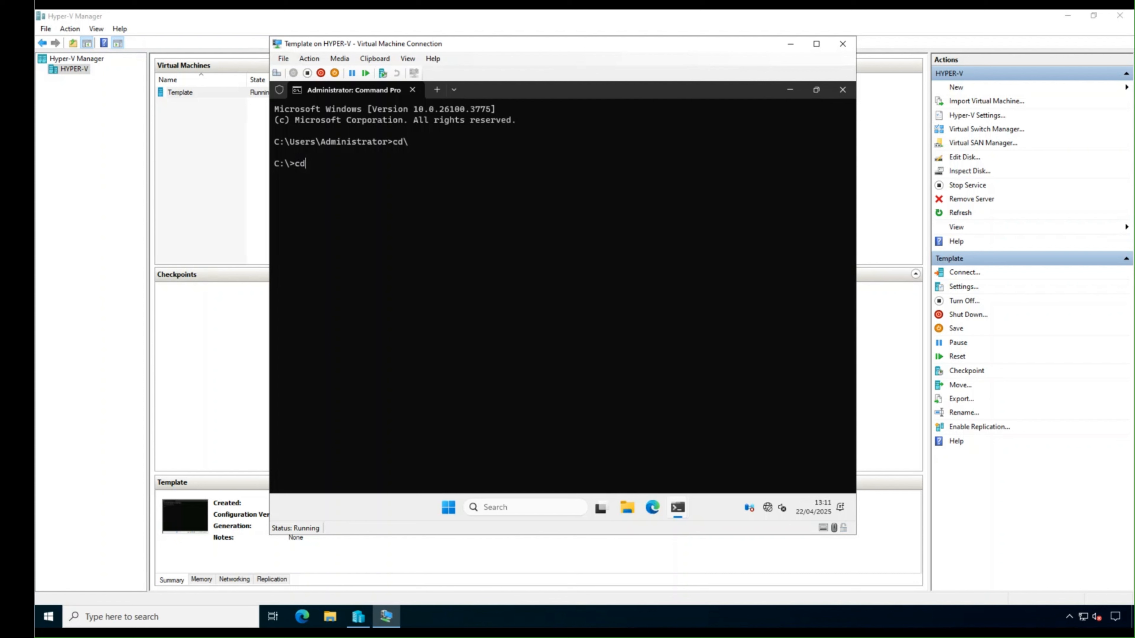
key(BackSpace)
text(d Windows\System32\Sysprep)
key(Return)
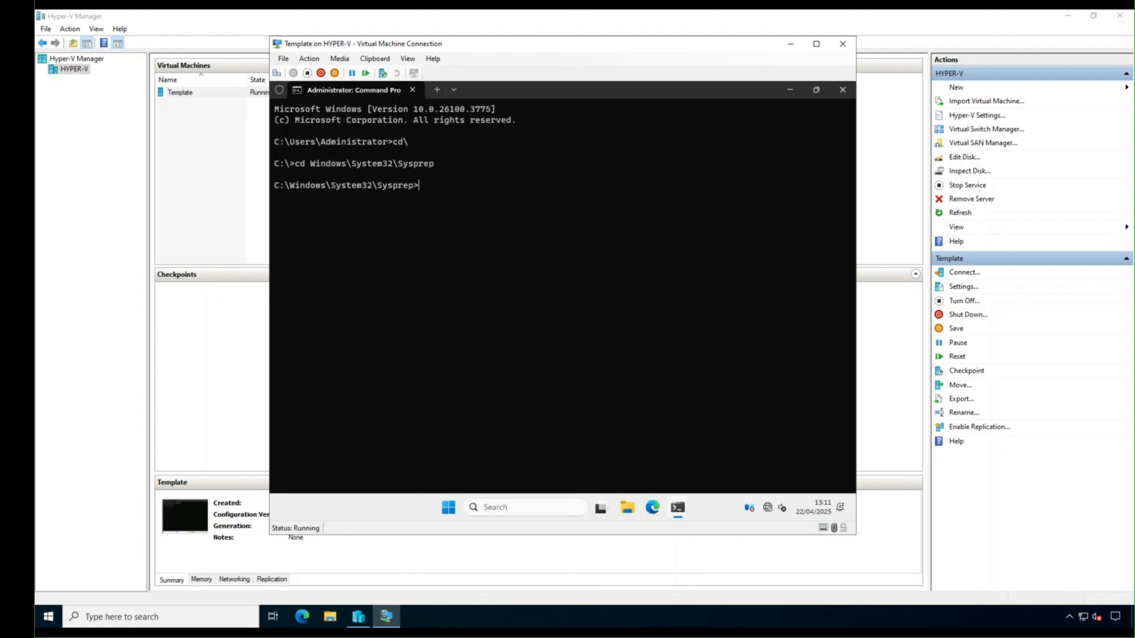
- List the contents of the Sysprep folder and run sysprep.exe from it
text(s)
key(BackSpace)
text(dir)
key(Return)
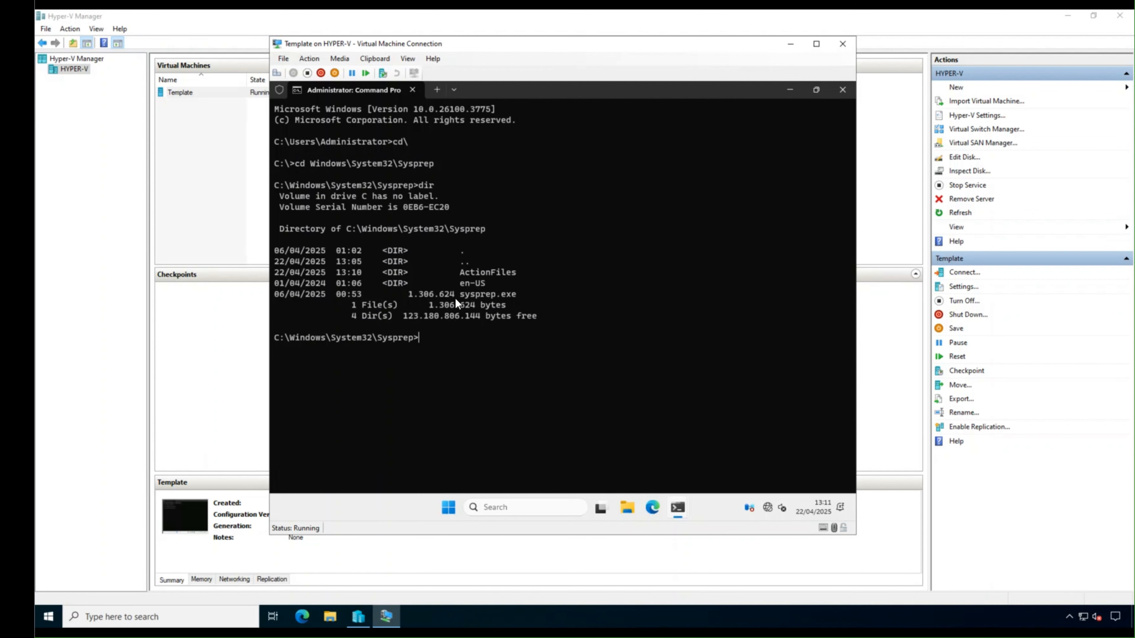
drag(516, 294, 462, 292)
click(448, 374)
text(sysprep.exe)
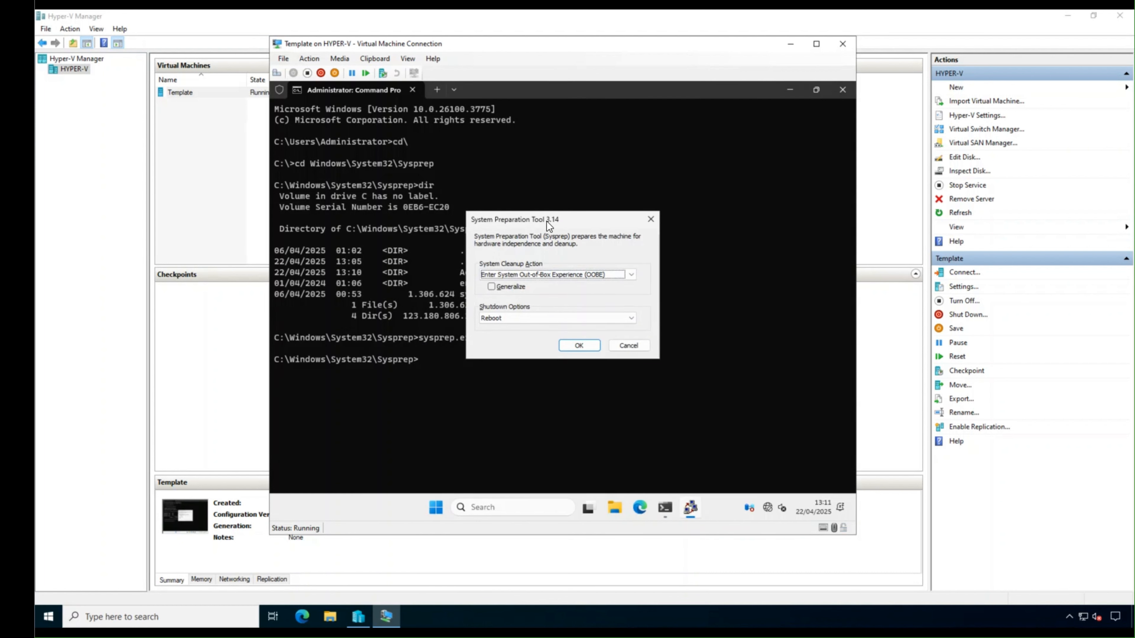
- Set Sysprep's cleanup action to Enter System Out-of-Box Experience (OOBE) and enable Generalize
drag(546, 221, 532, 162)
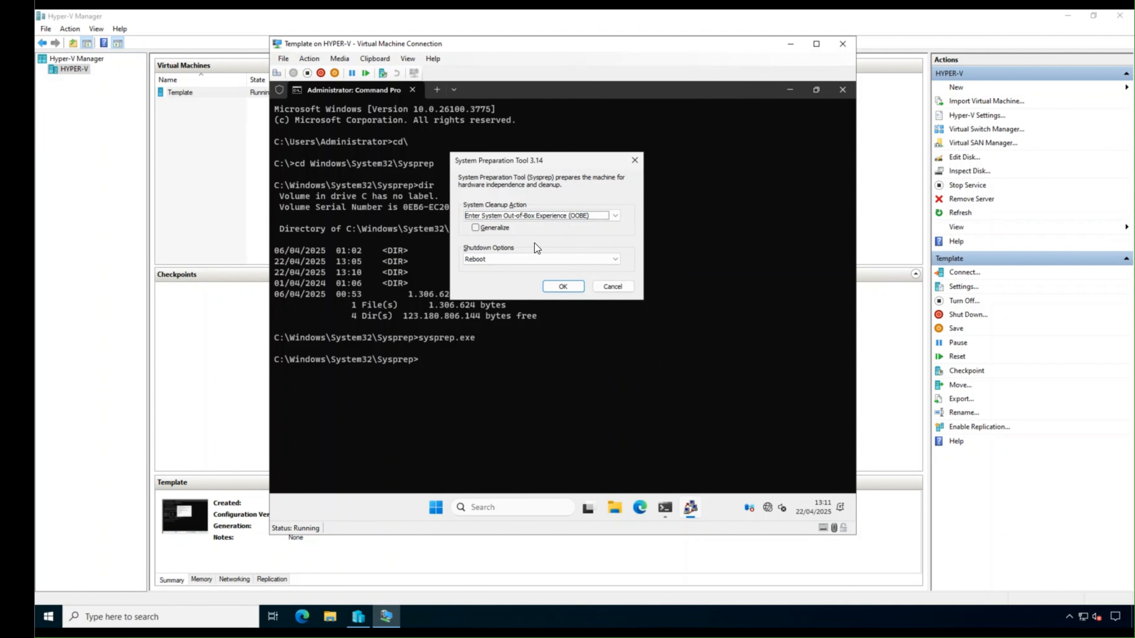
click(616, 217)
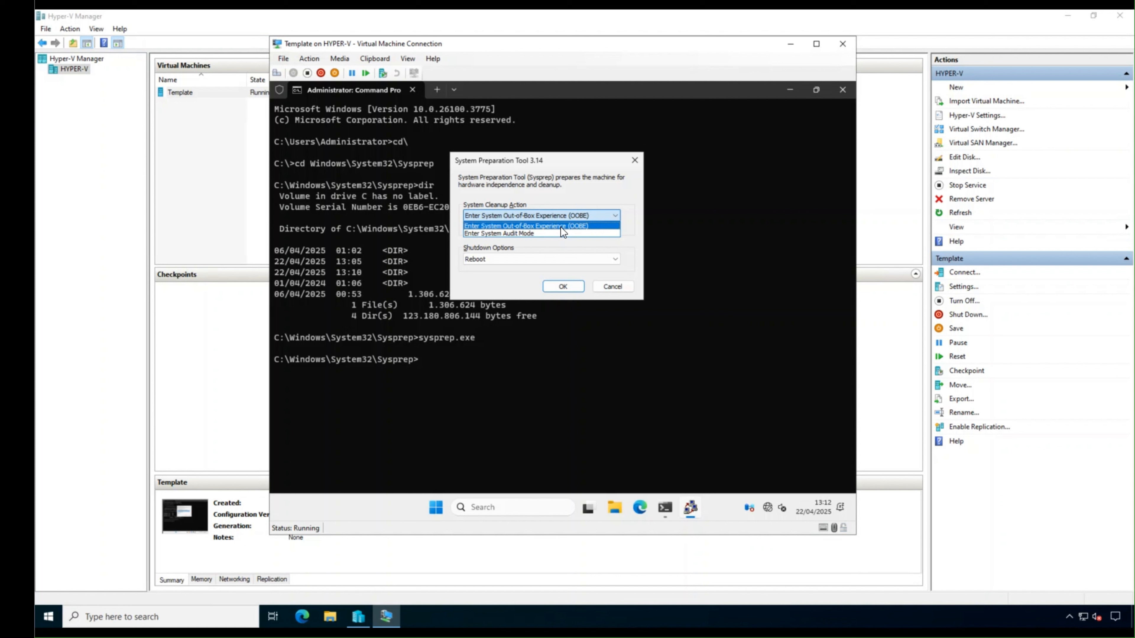
click(537, 234)
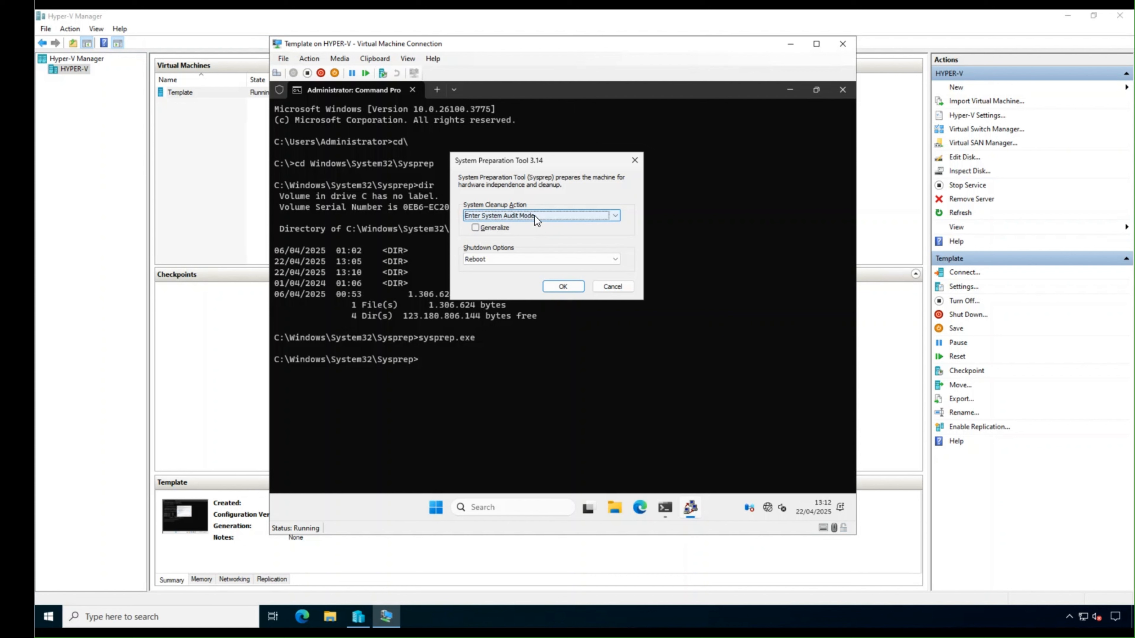
click(535, 216)
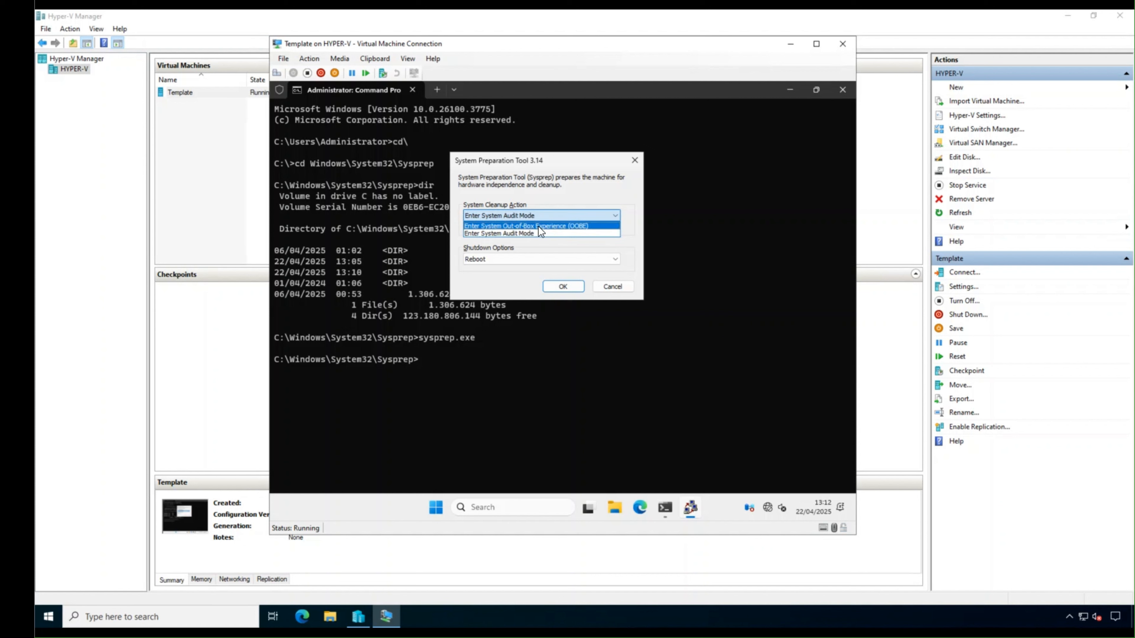
click(539, 226)
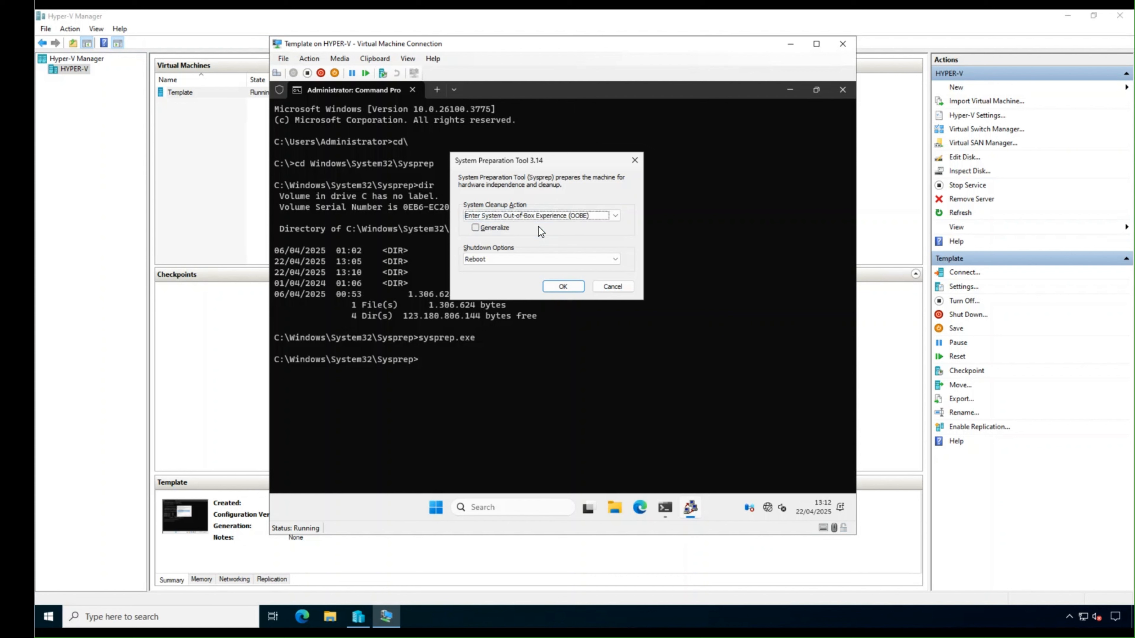
click(489, 229)
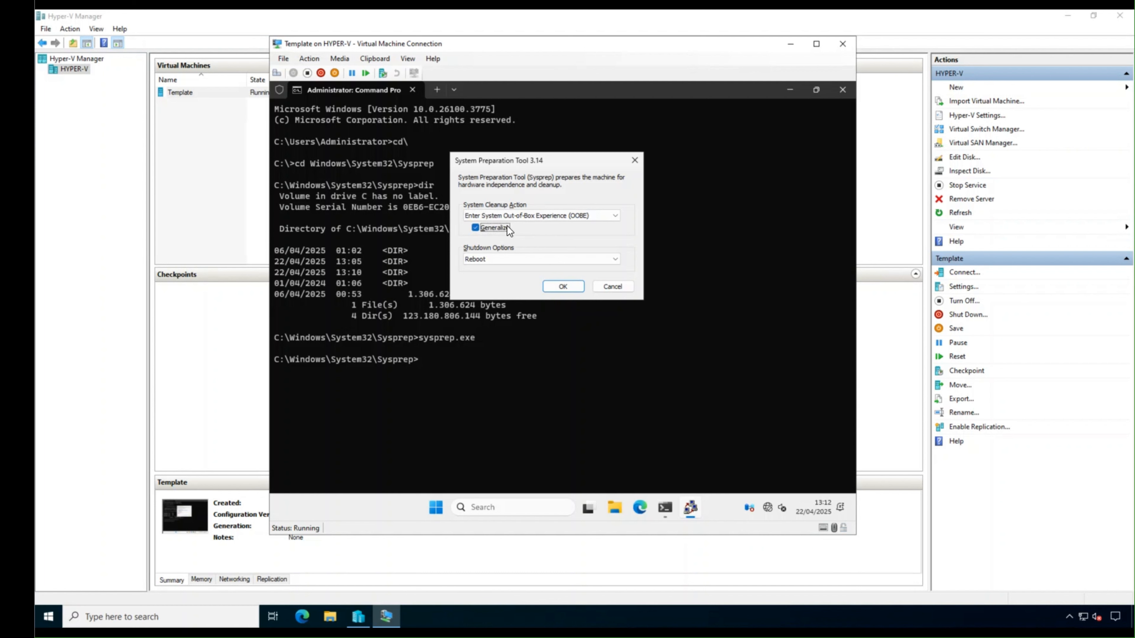
- Set Sysprep's shutdown option to Shutdown and run the system preparation
click(490, 260)
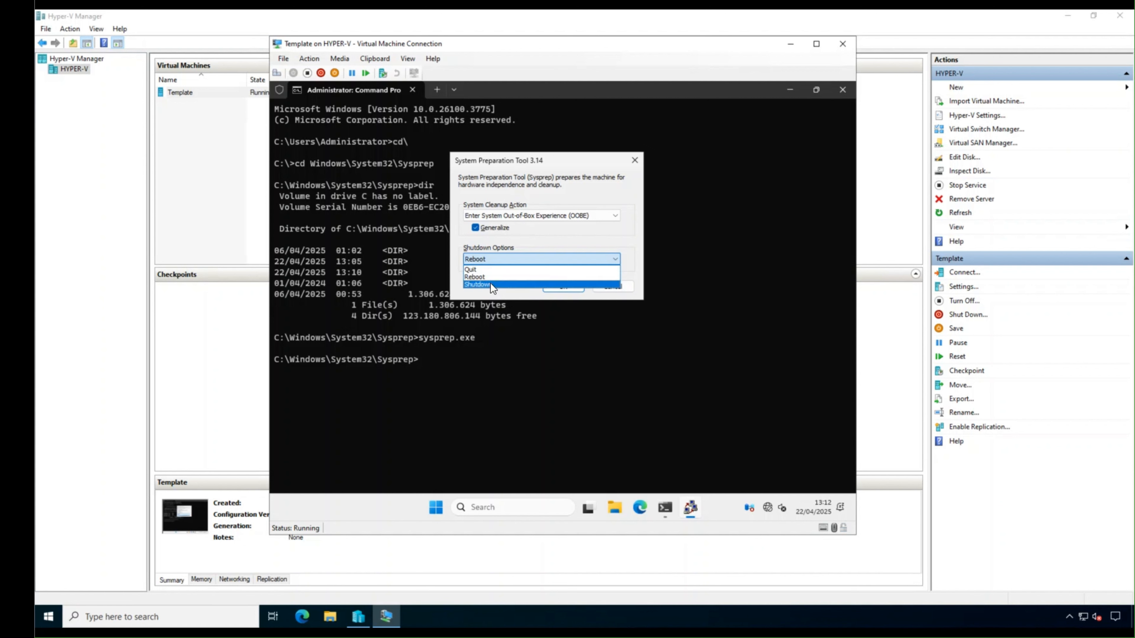
click(565, 225)
click(514, 263)
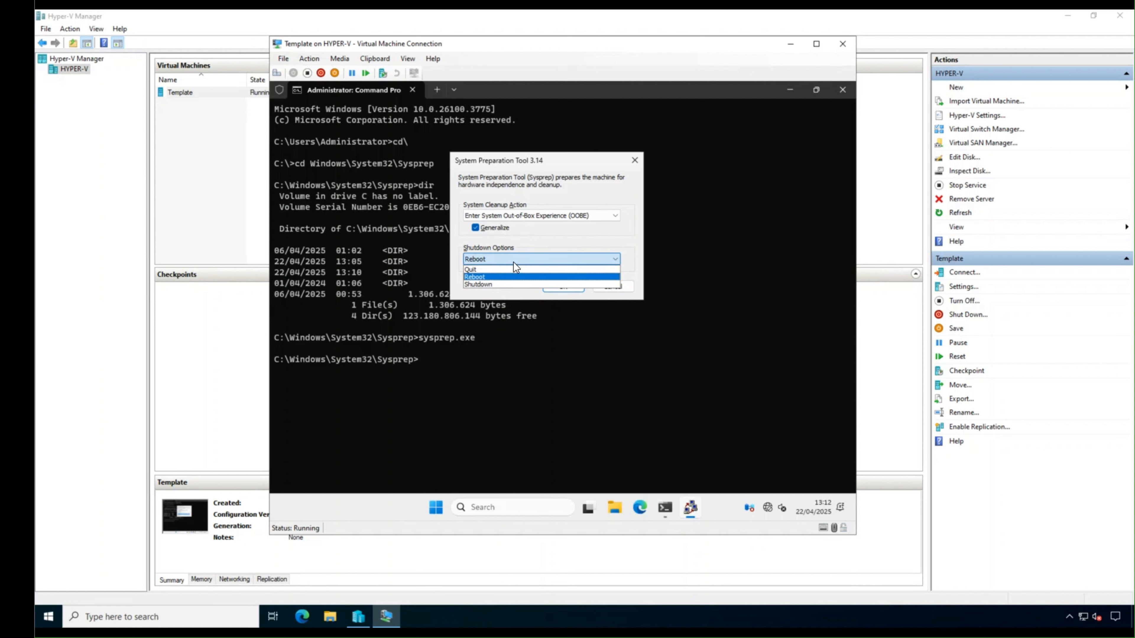
click(498, 283)
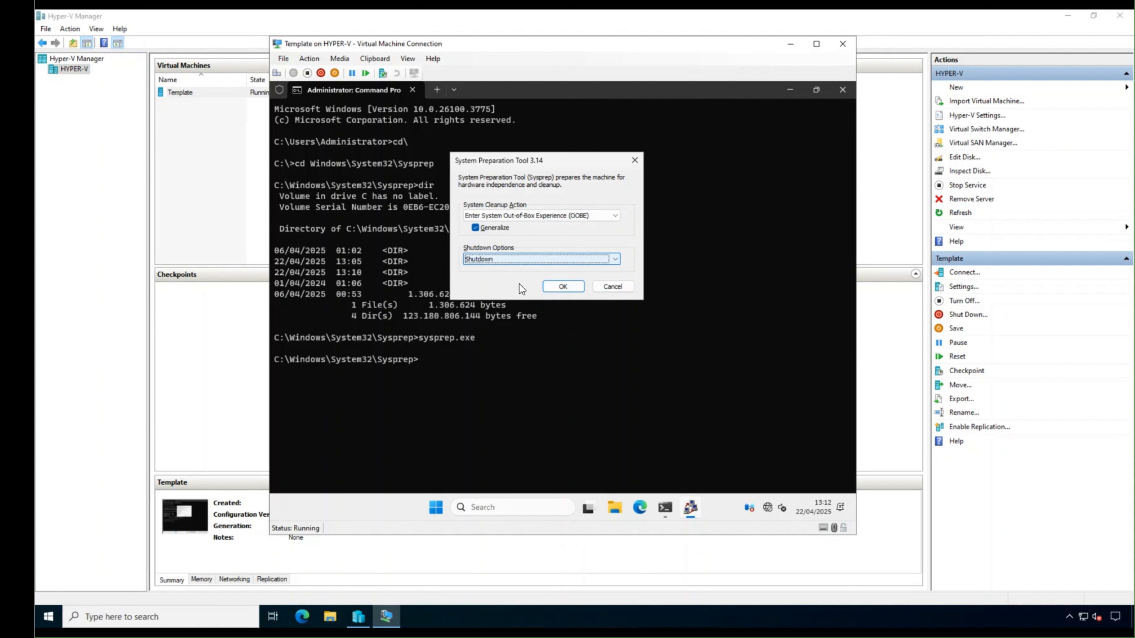
click(562, 286)
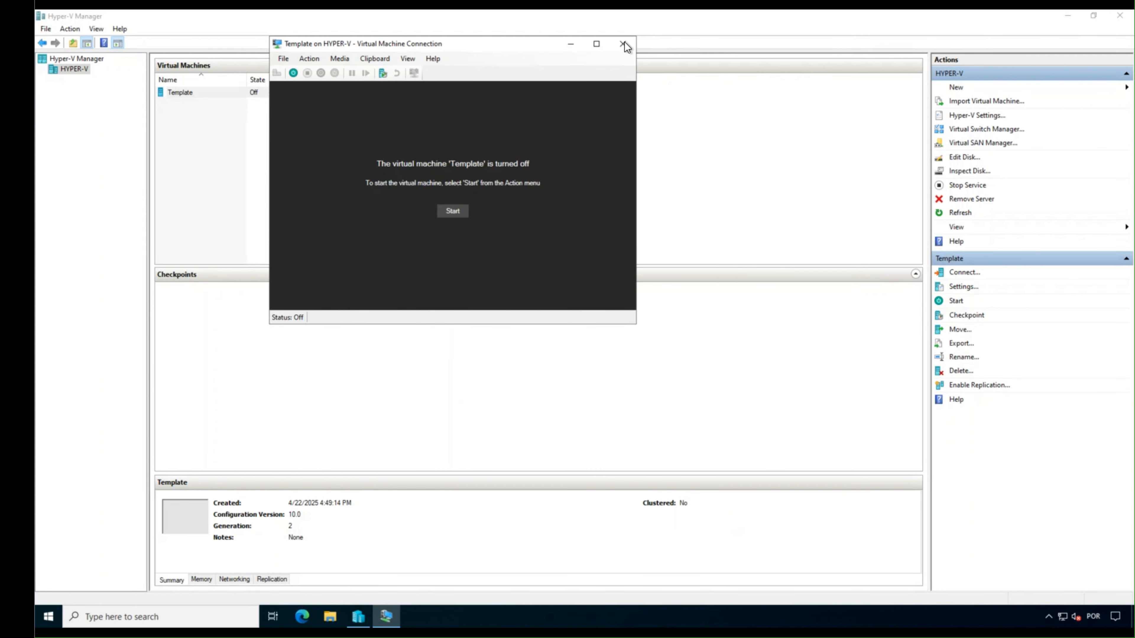
- Close the Template virtual machine's connection window and delete the Template virtual machine from the host
click(623, 45)
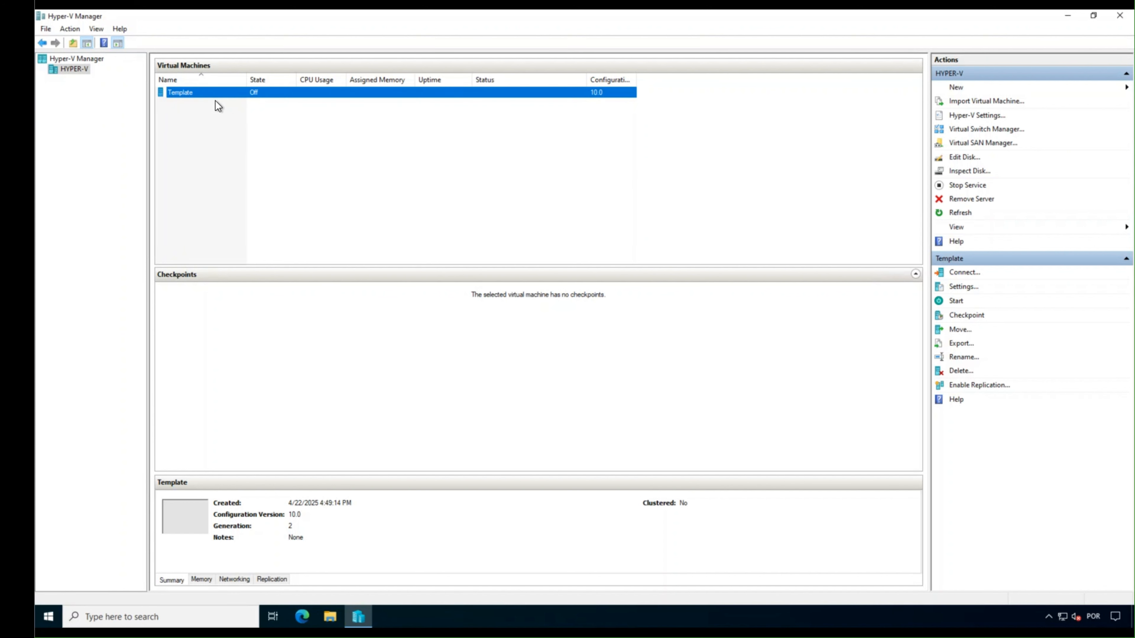
right_click(198, 95)
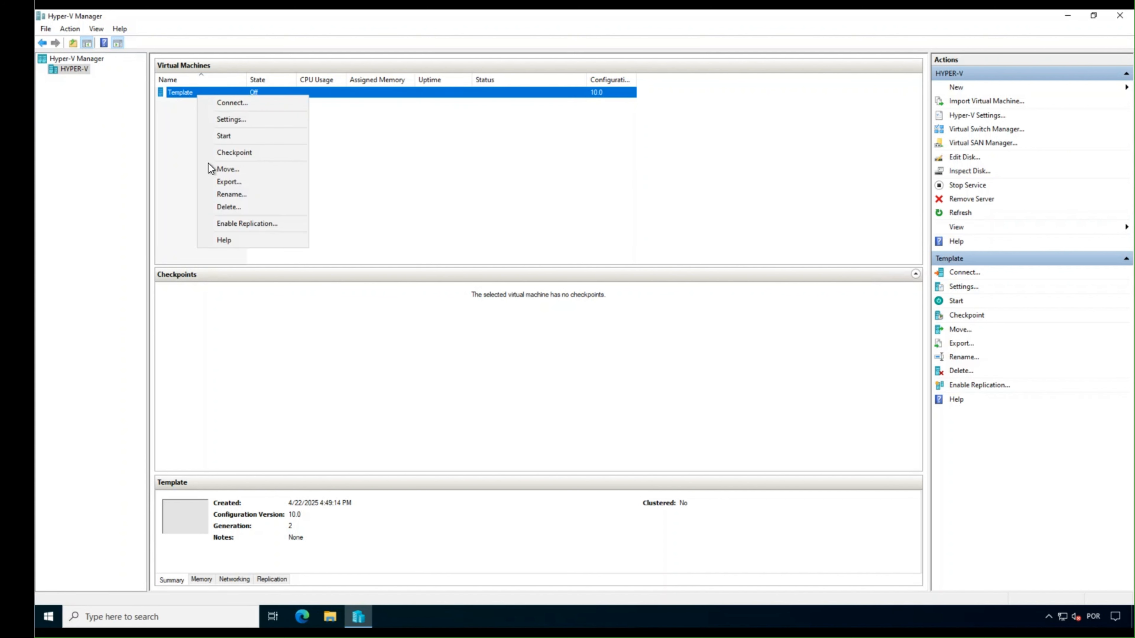
click(223, 206)
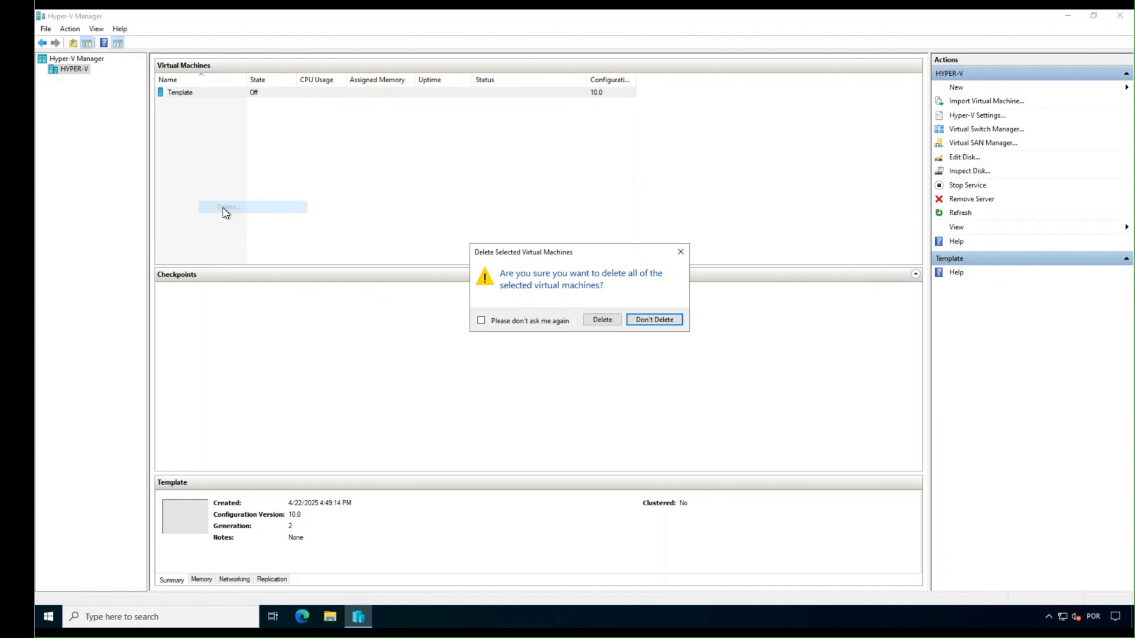
click(603, 320)
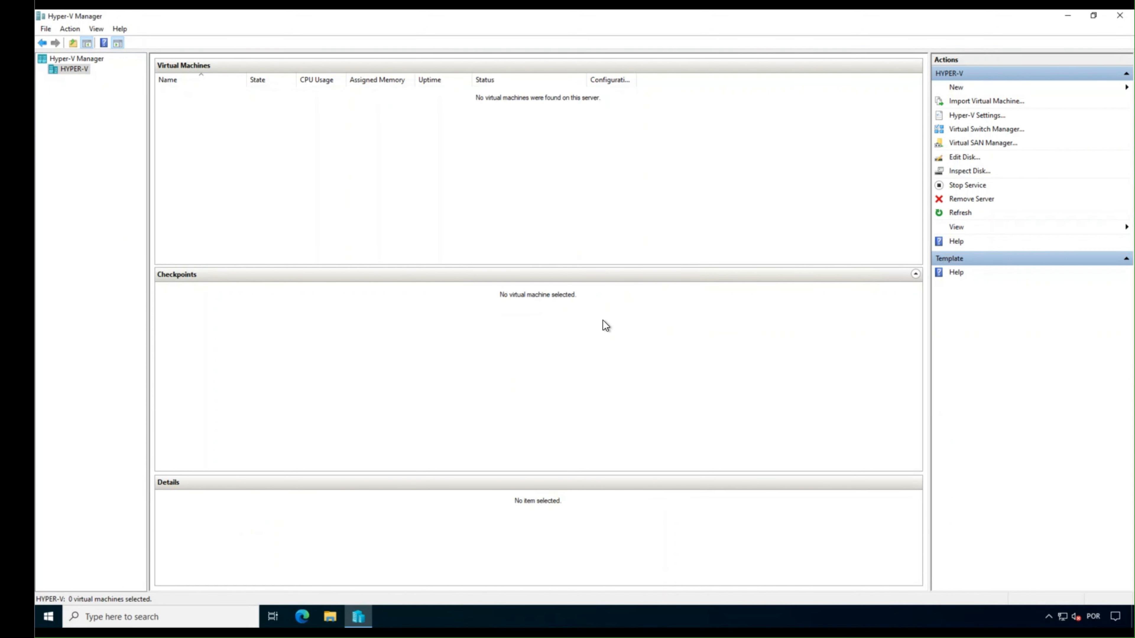
- Switch to File Explorer, maximize its window and open the Hyper-V folder on drive Hyper-v (F:)
click(330, 616)
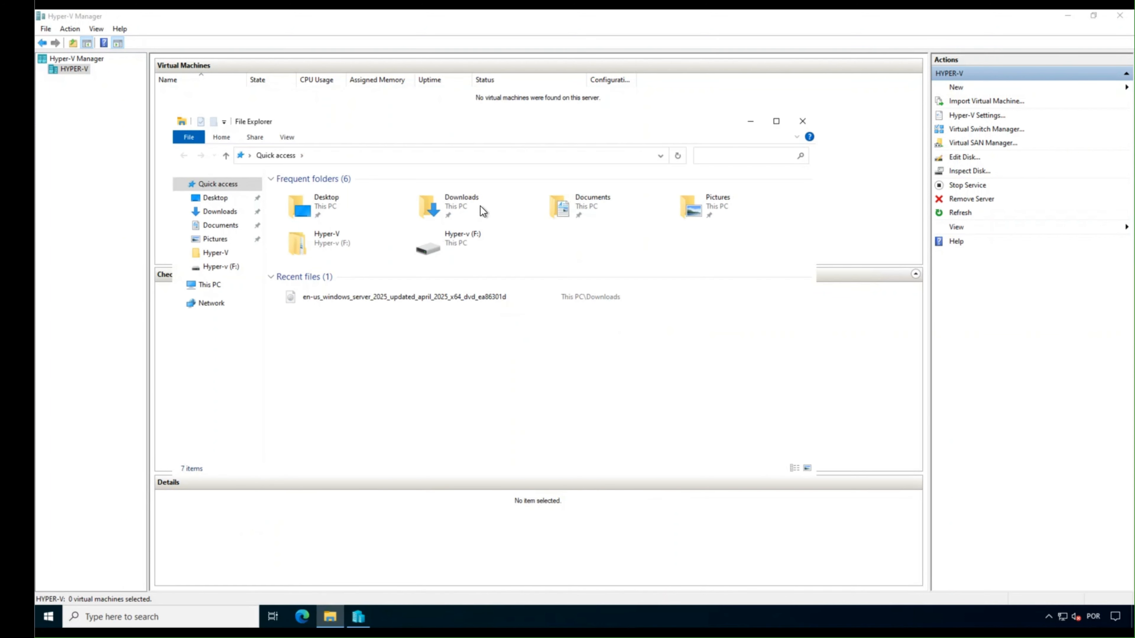
click(776, 121)
click(76, 179)
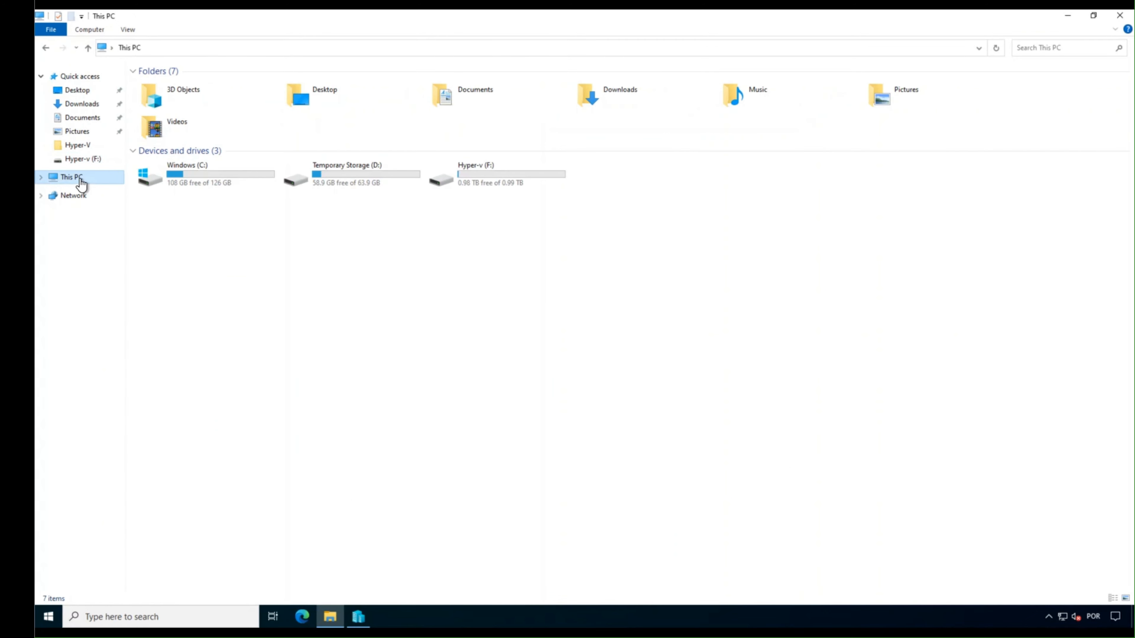
double_click(484, 175)
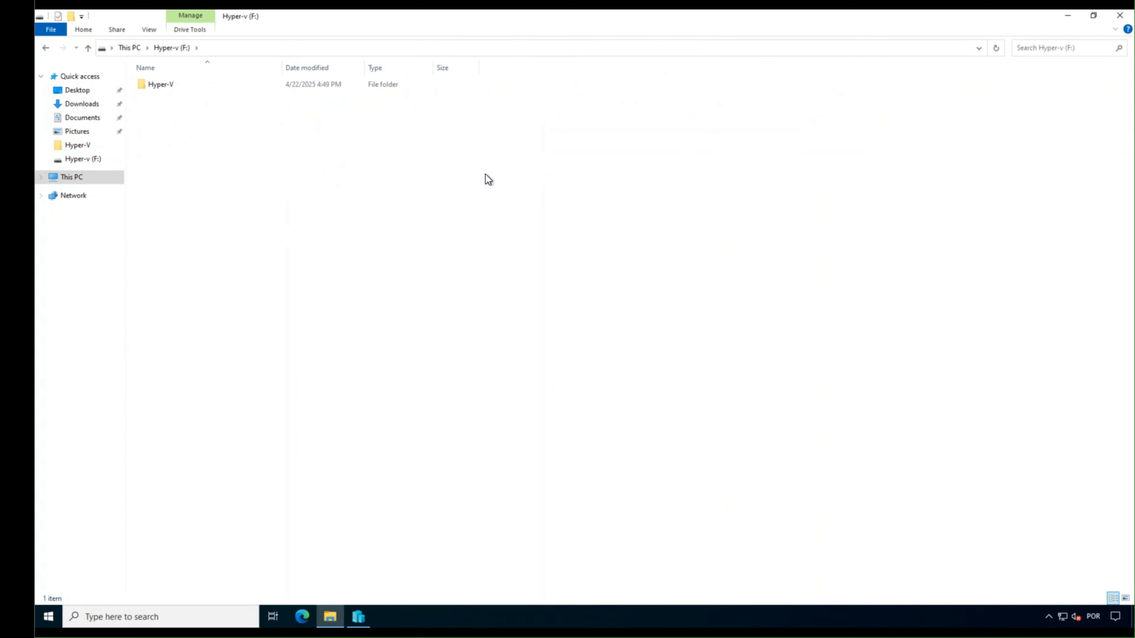
double_click(169, 85)
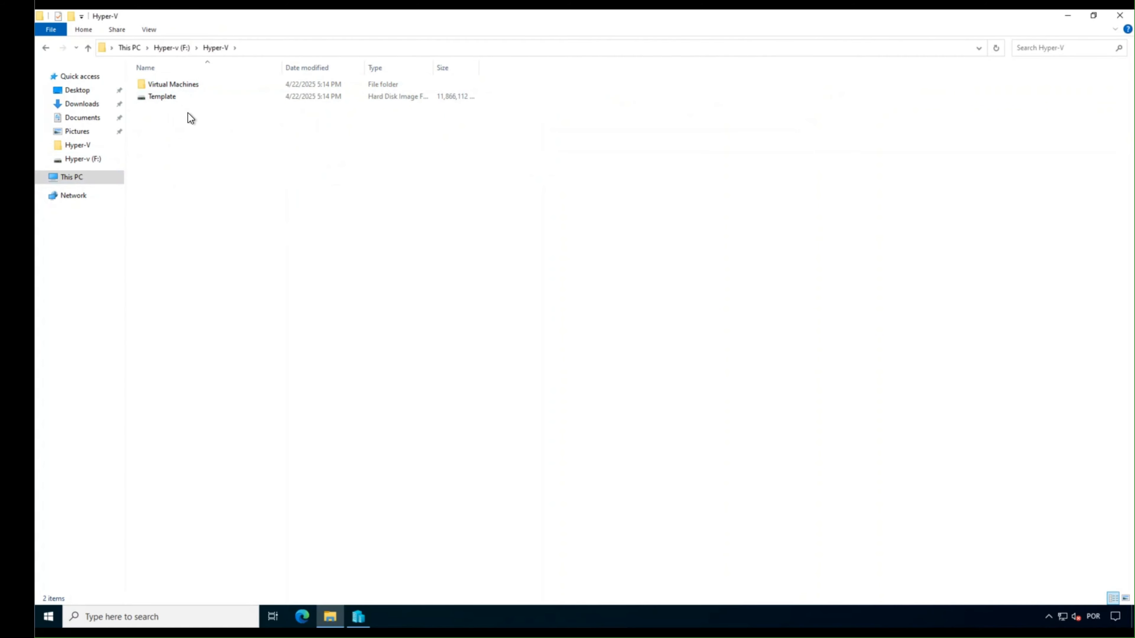
click(176, 49)
double_click(164, 83)
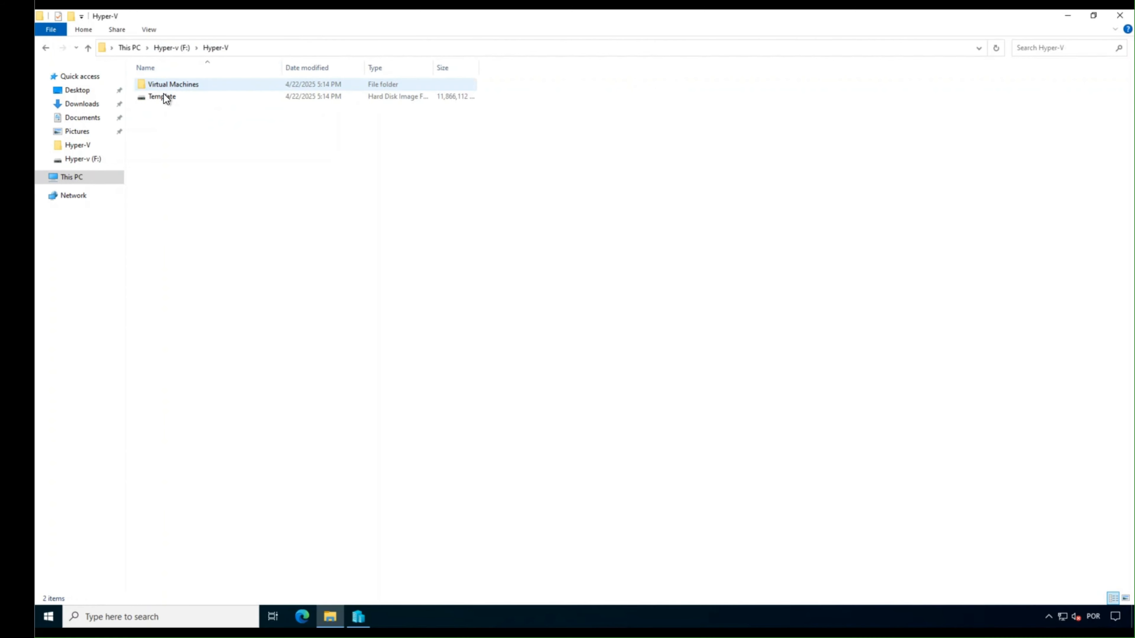
- Select the Template hard disk image and widen the Size column to read its full file size
click(171, 102)
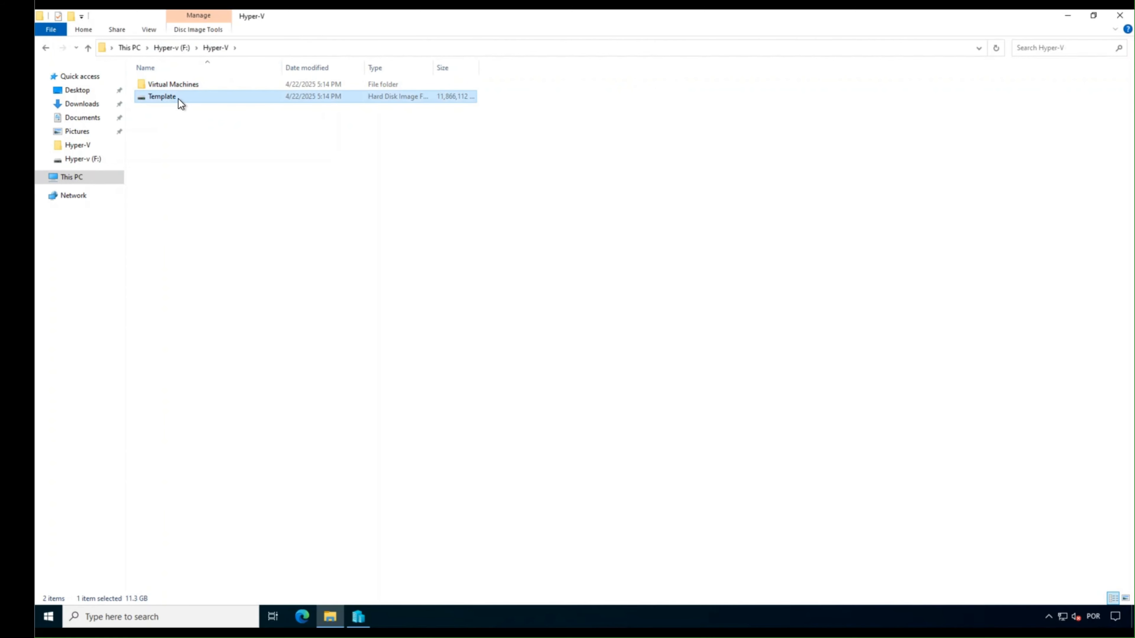
click(479, 64)
double_click(480, 64)
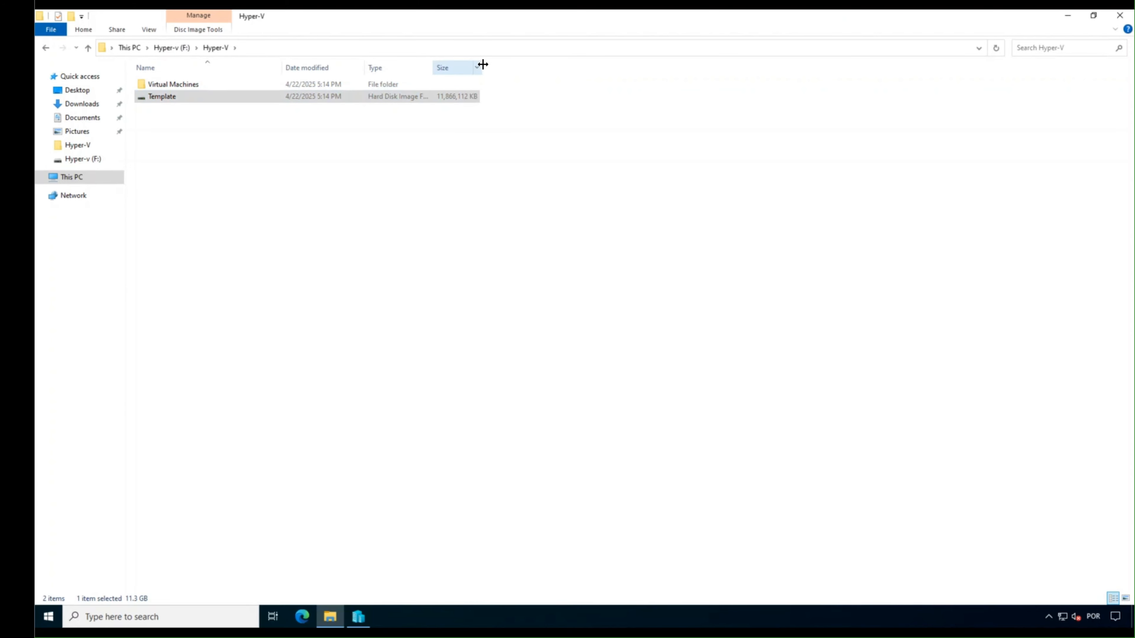
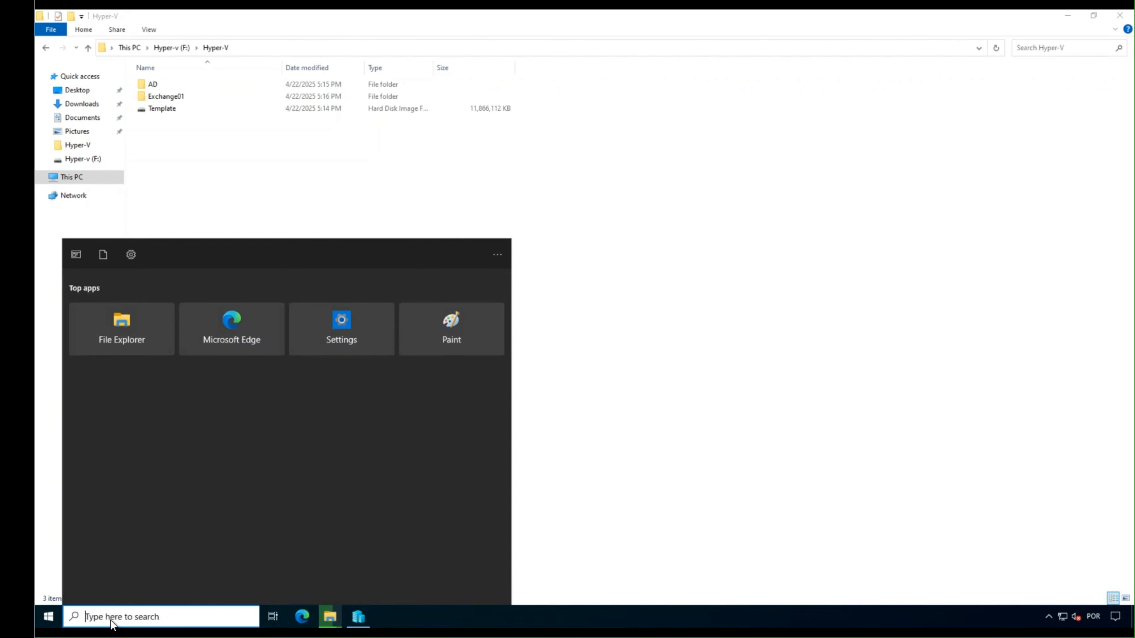
- Search for hyp to switch to Hyper-V Manager and start creating a new virtual machine
text(hyp)
click(120, 311)
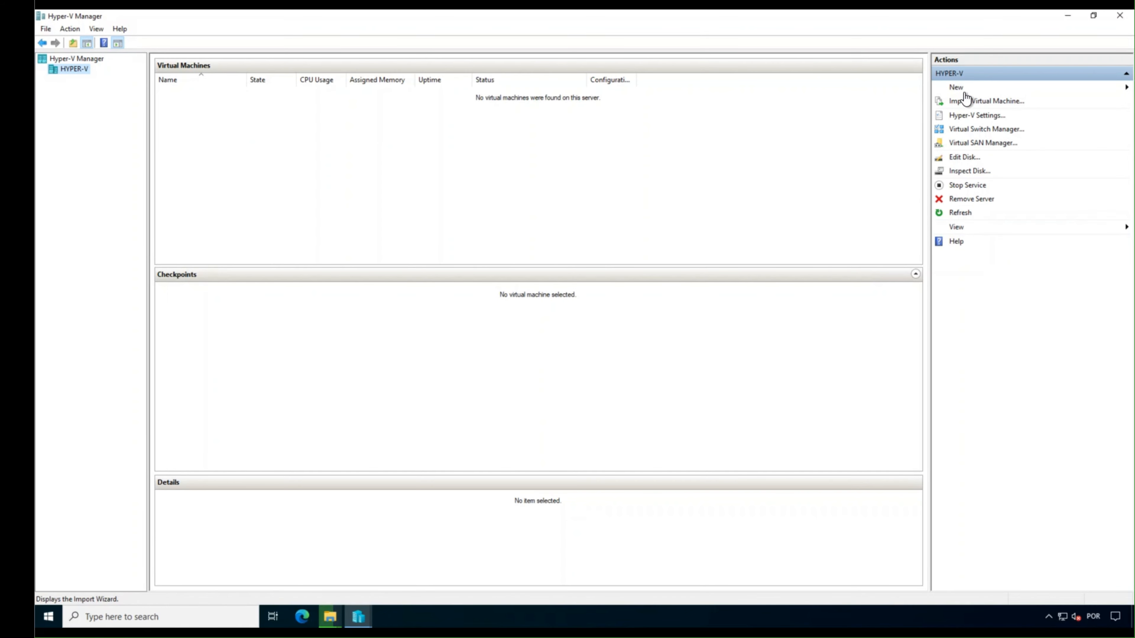
click(960, 89)
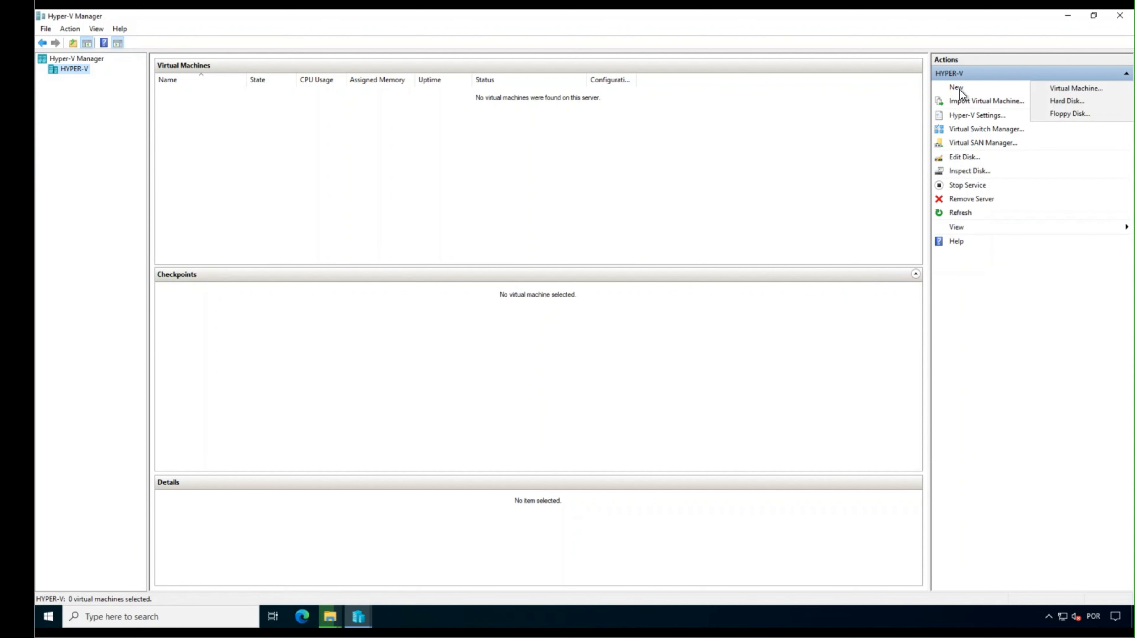
click(1065, 88)
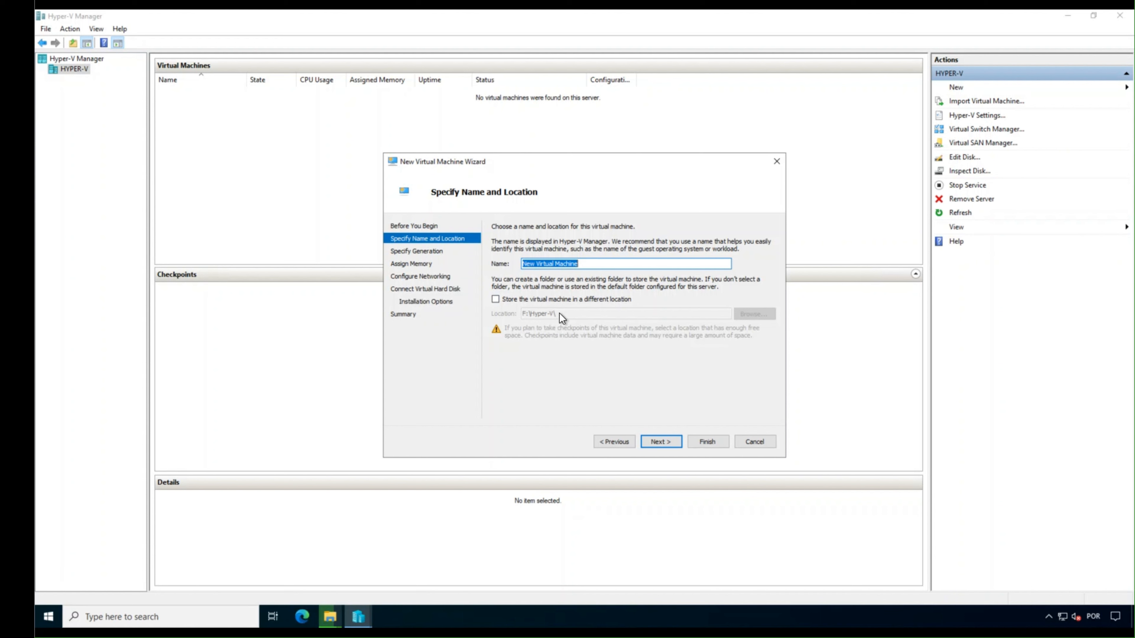
- Name the new virtual machine AD, store it in F:\Hyper-V\AD\ and keep Generation 2
text(AD)
click(544, 299)
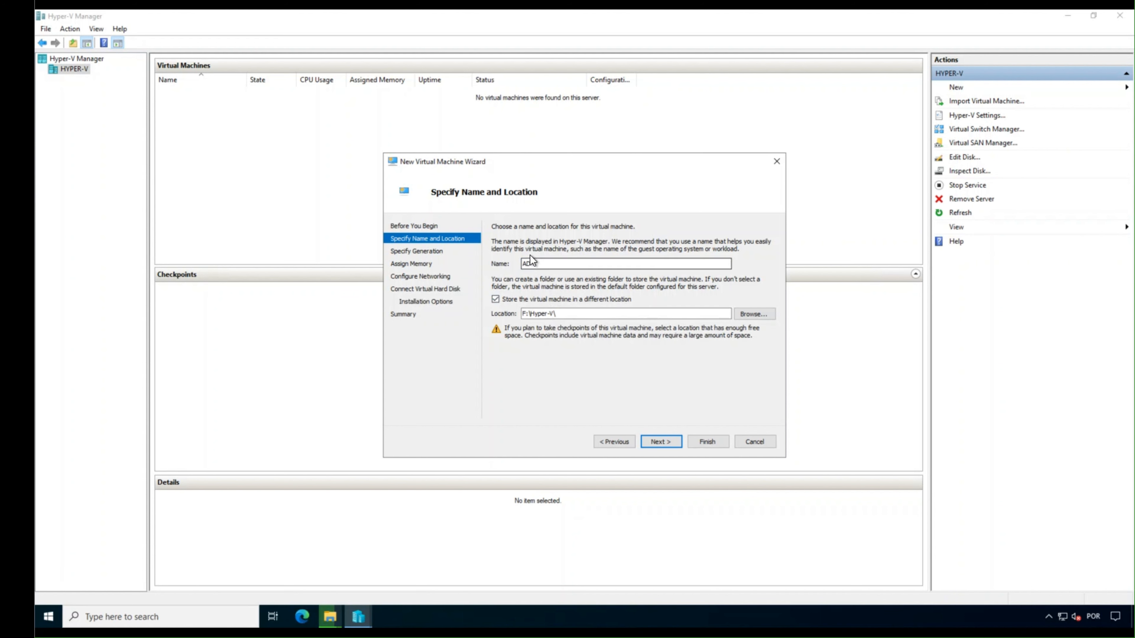
click(751, 315)
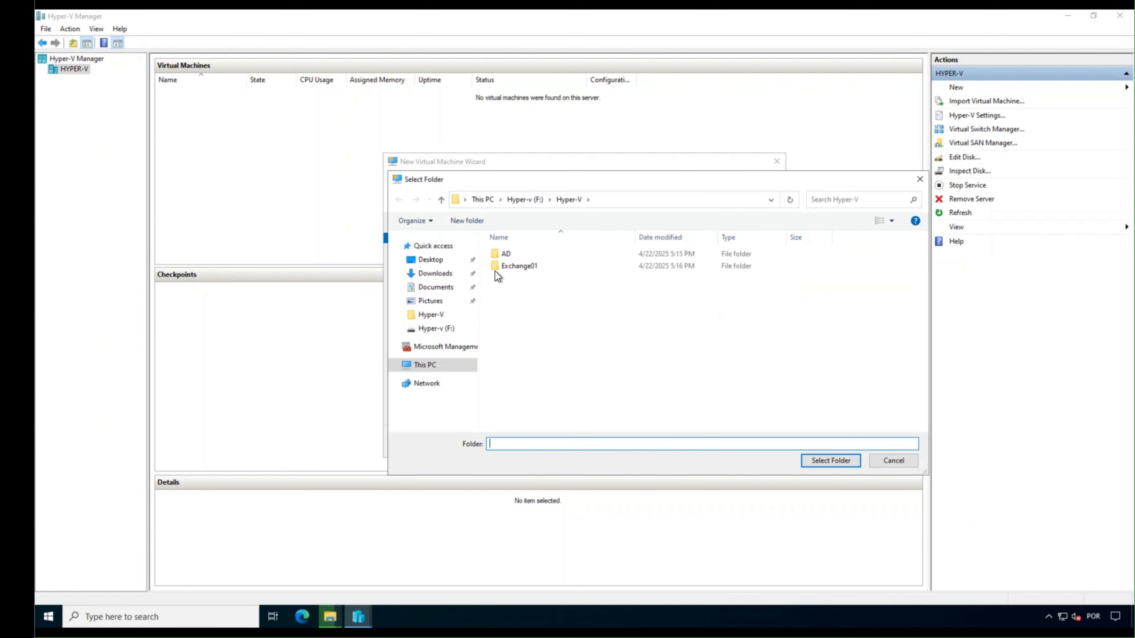
double_click(512, 253)
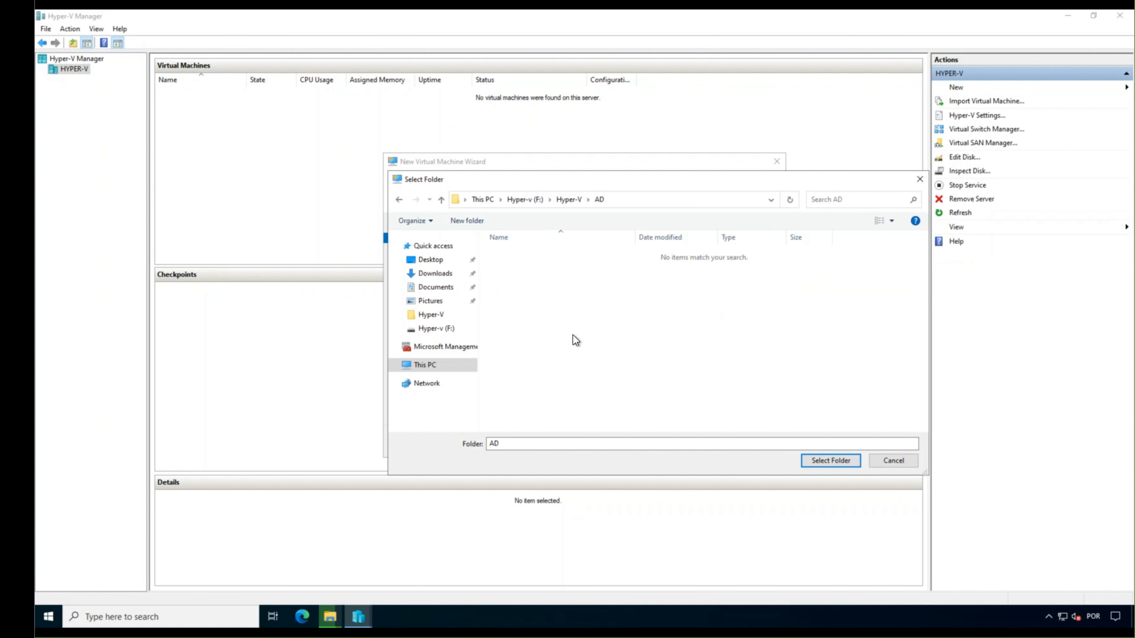
click(822, 460)
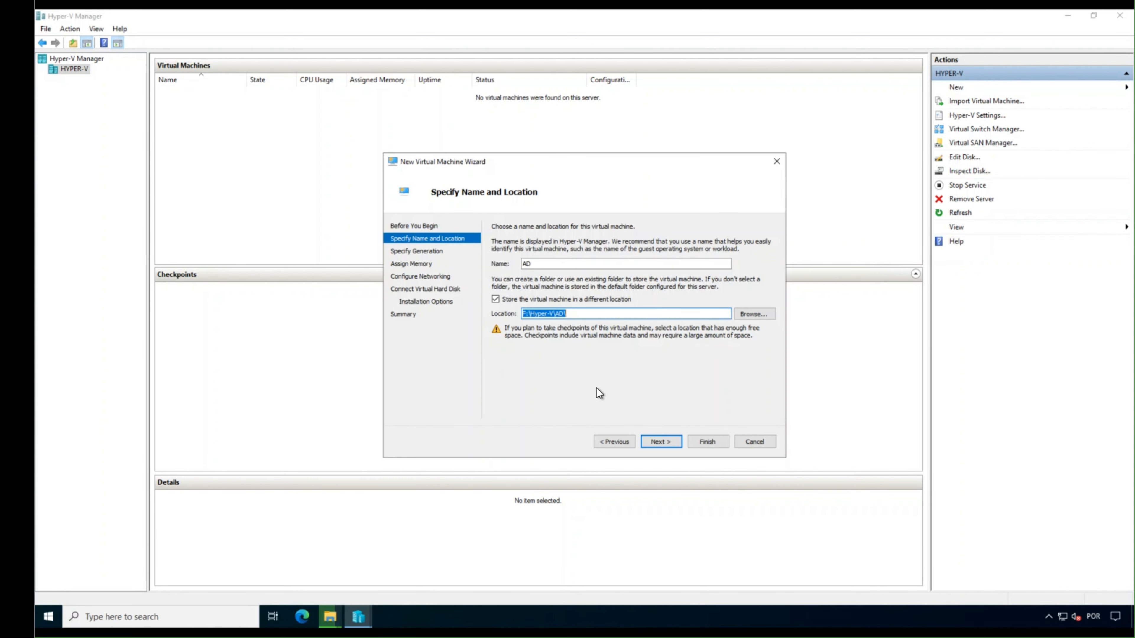
click(656, 441)
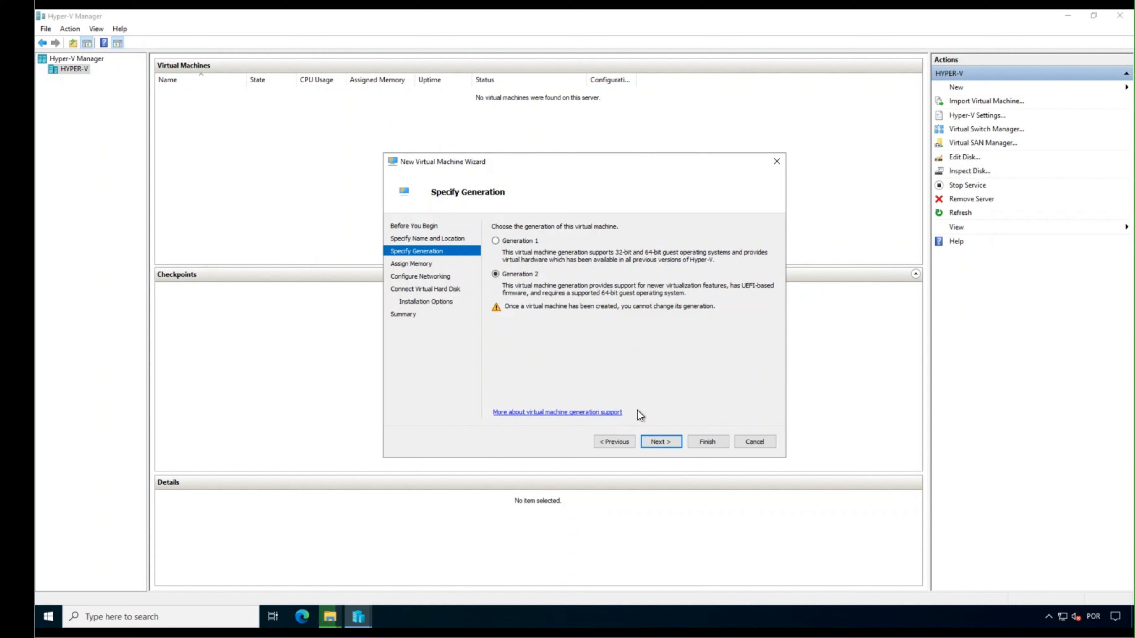
click(654, 440)
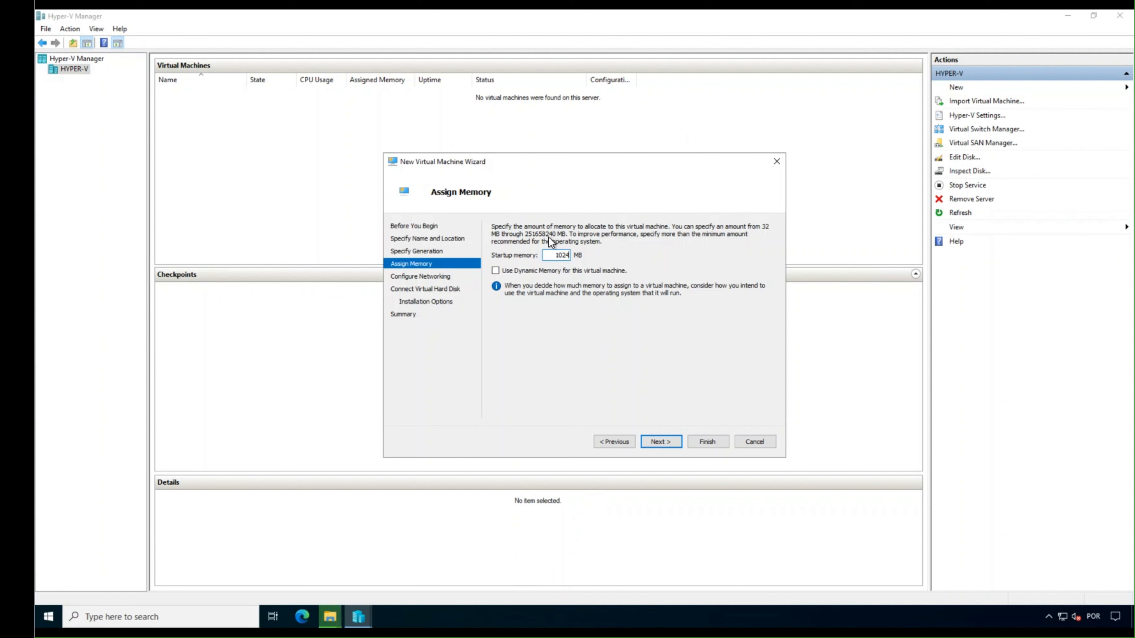
- Assign 8192 MB of startup memory to the virtual machine and connect its network adapter to the Internal switch
key(BackSpace)
key(BackSpace)
key(BackSpace)
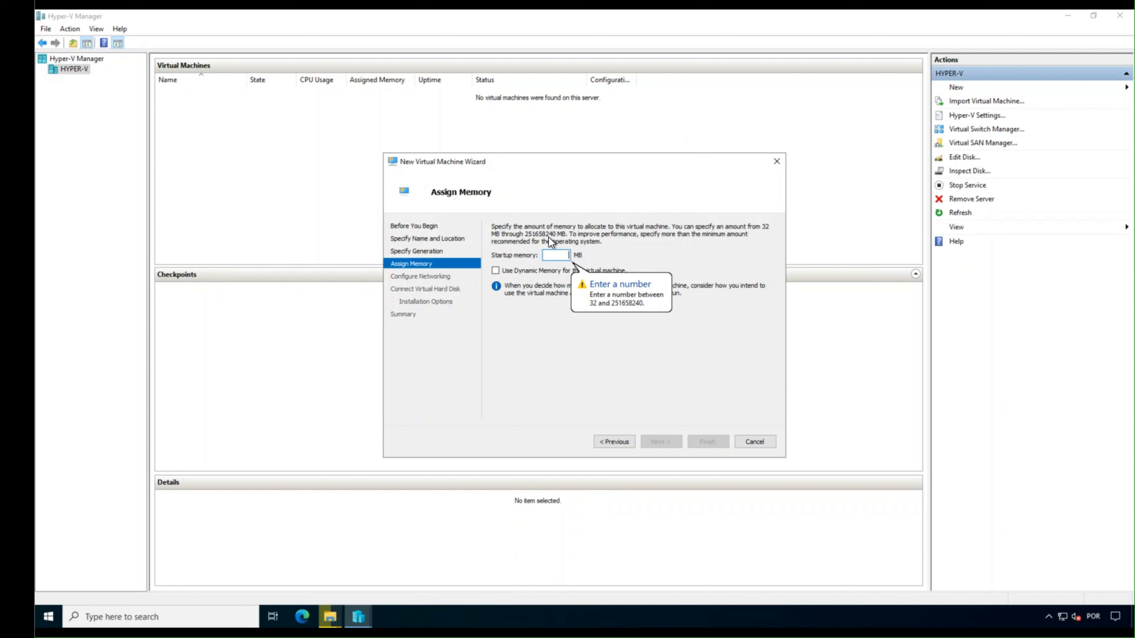
text(8192)
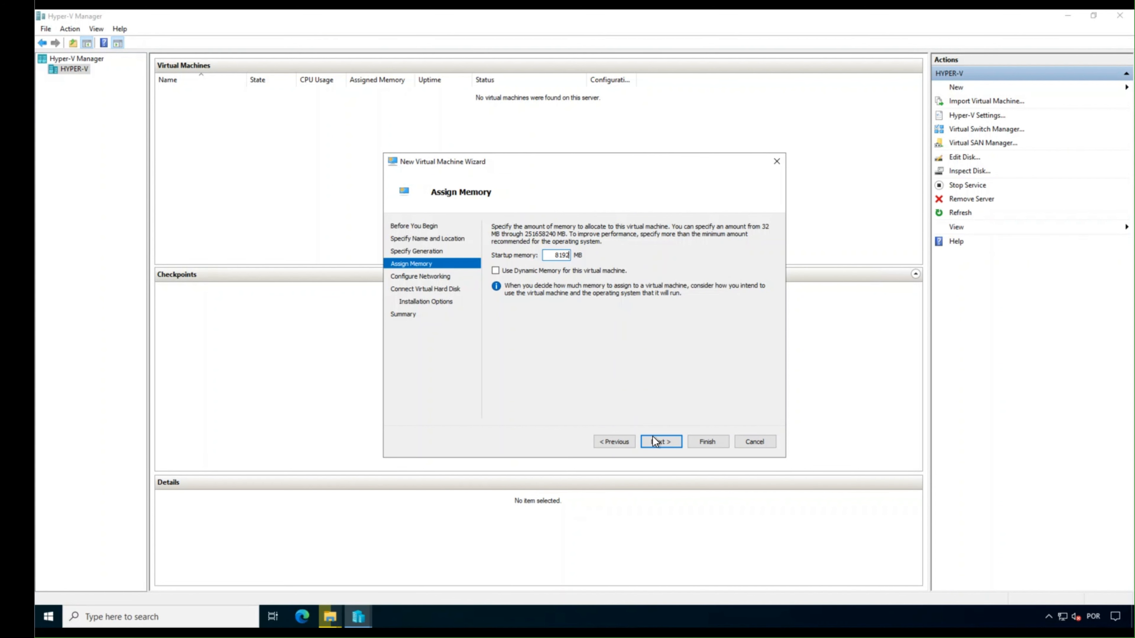
click(654, 439)
click(597, 249)
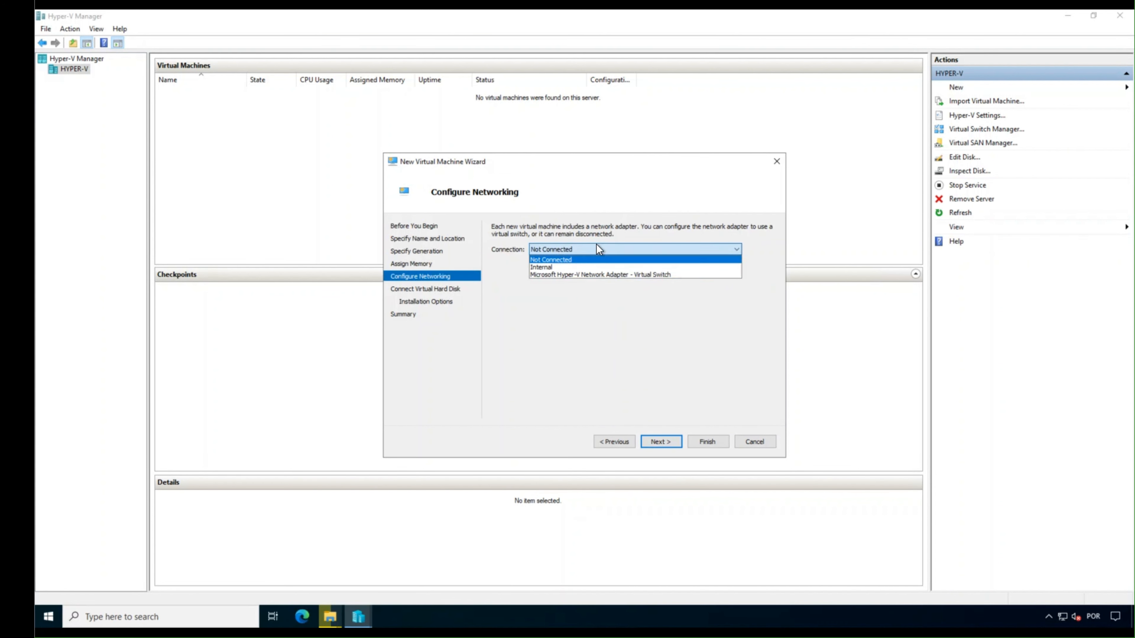
click(580, 268)
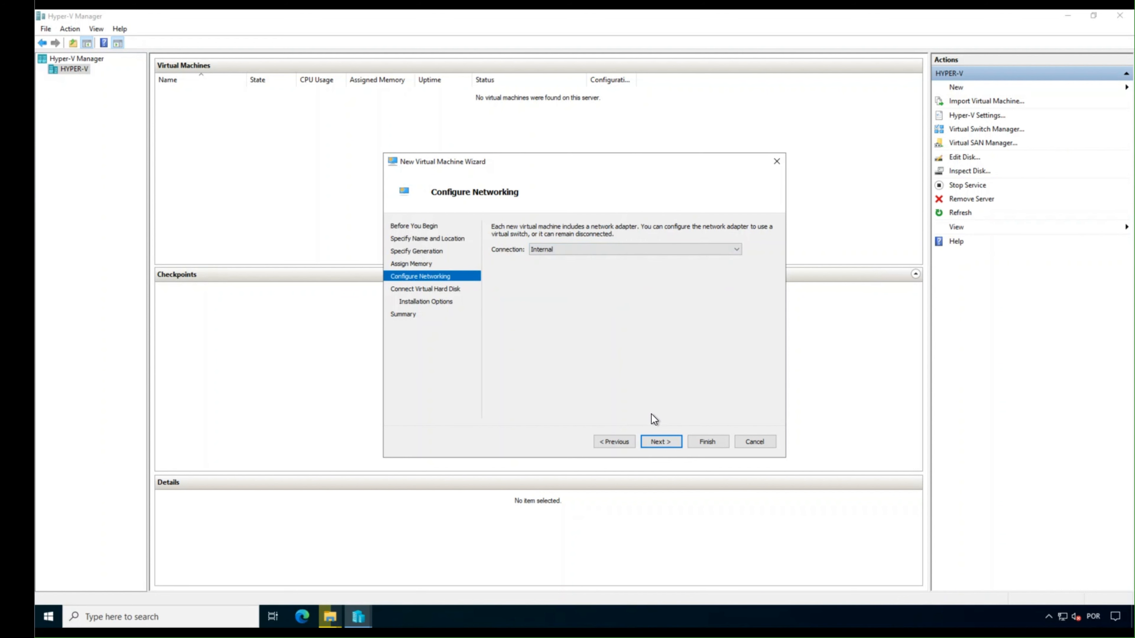
- Proceed to the virtual hard disk options, then resume the paused copy of Template to Exchange01 and minimize its progress window
click(660, 440)
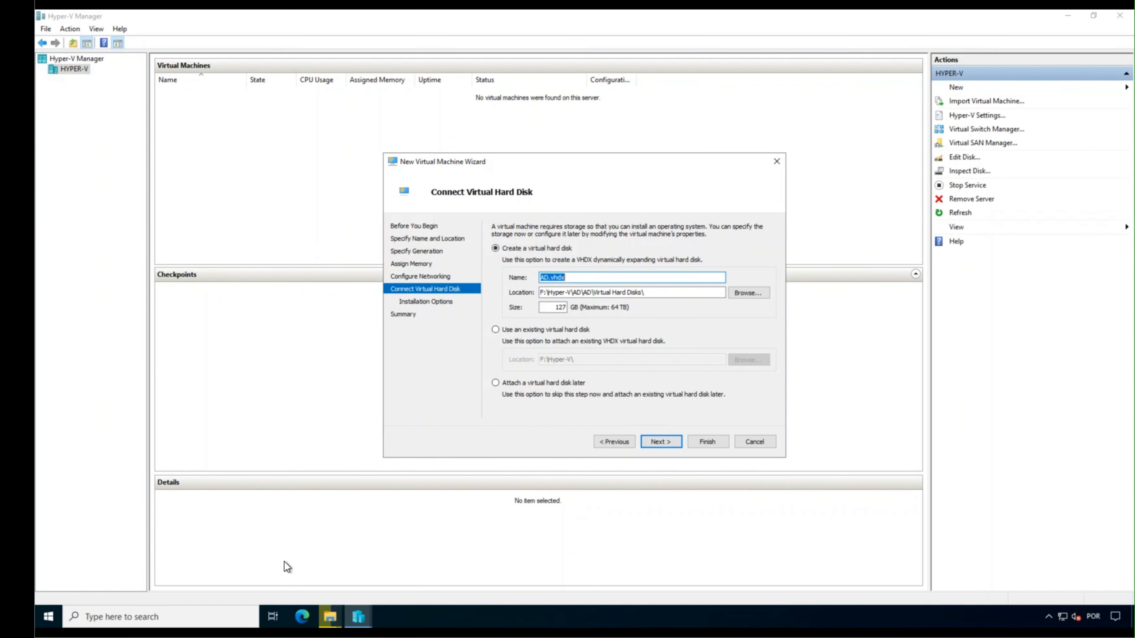
mouse_move(334, 620)
click(373, 561)
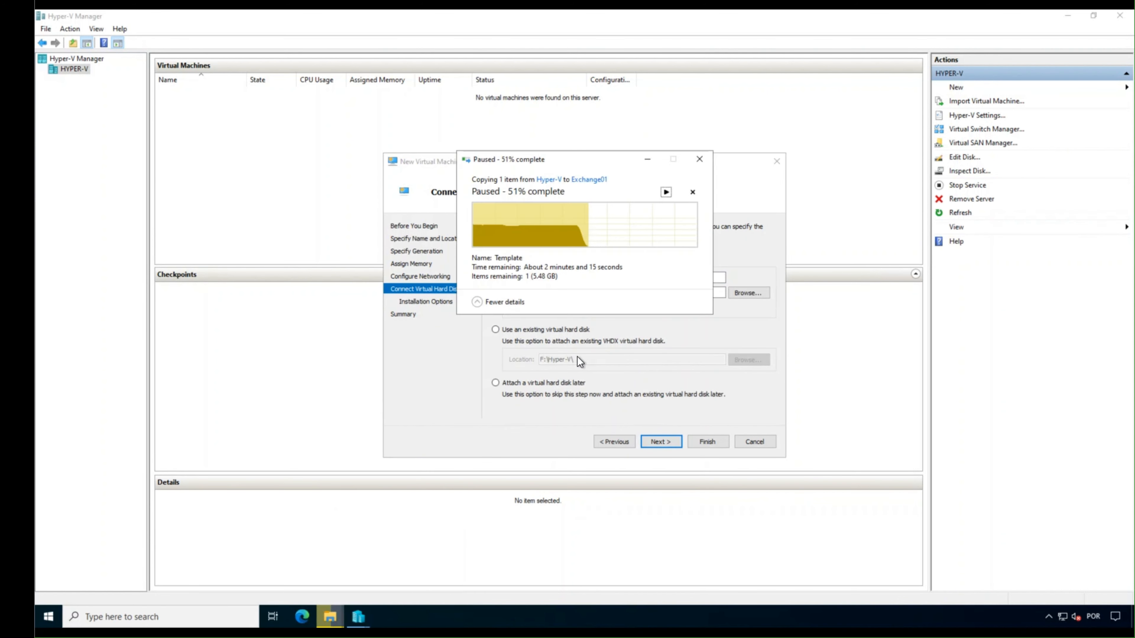
click(666, 192)
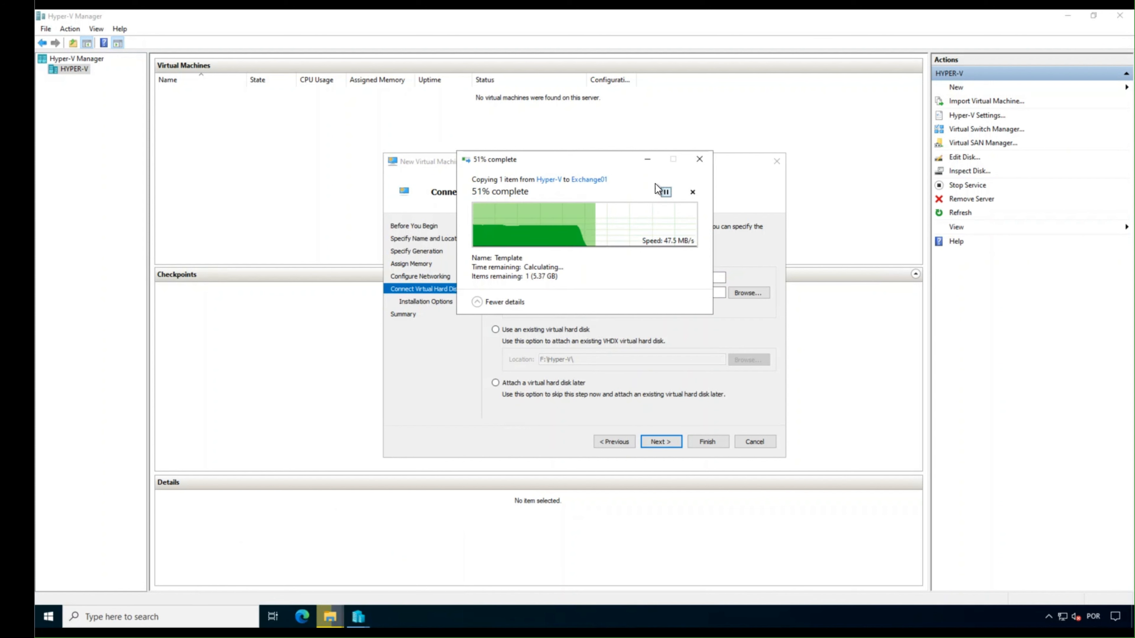
click(647, 159)
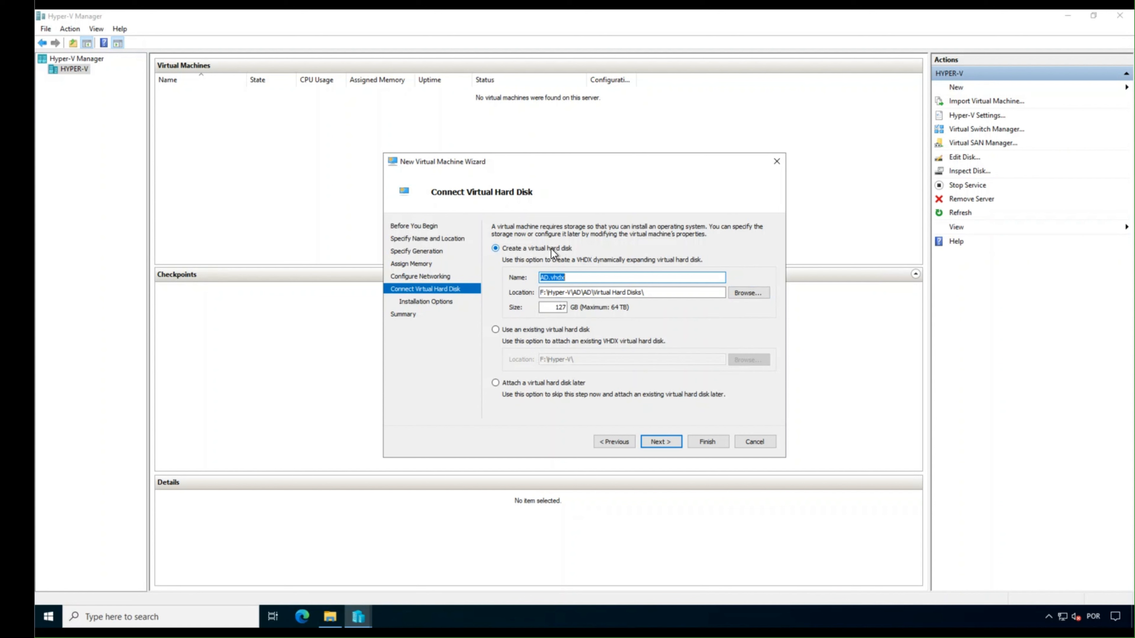
- Choose to use an existing virtual hard disk and rename the Template disk image in the Hyper-V\AD folder to AD
click(548, 329)
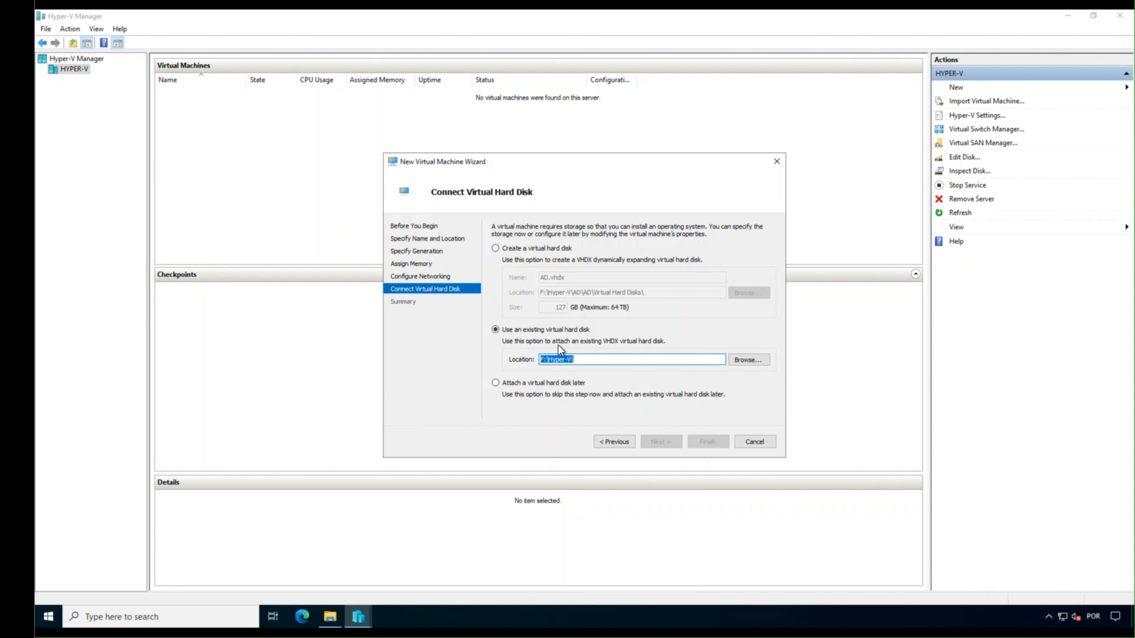
click(749, 360)
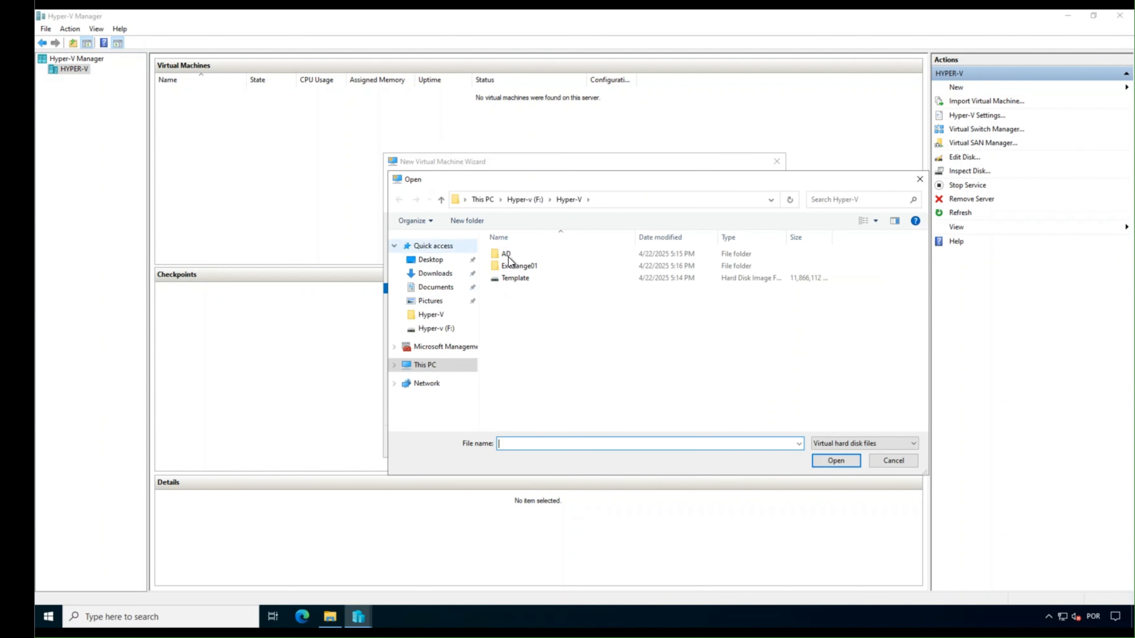
click(509, 253)
double_click(509, 254)
click(510, 254)
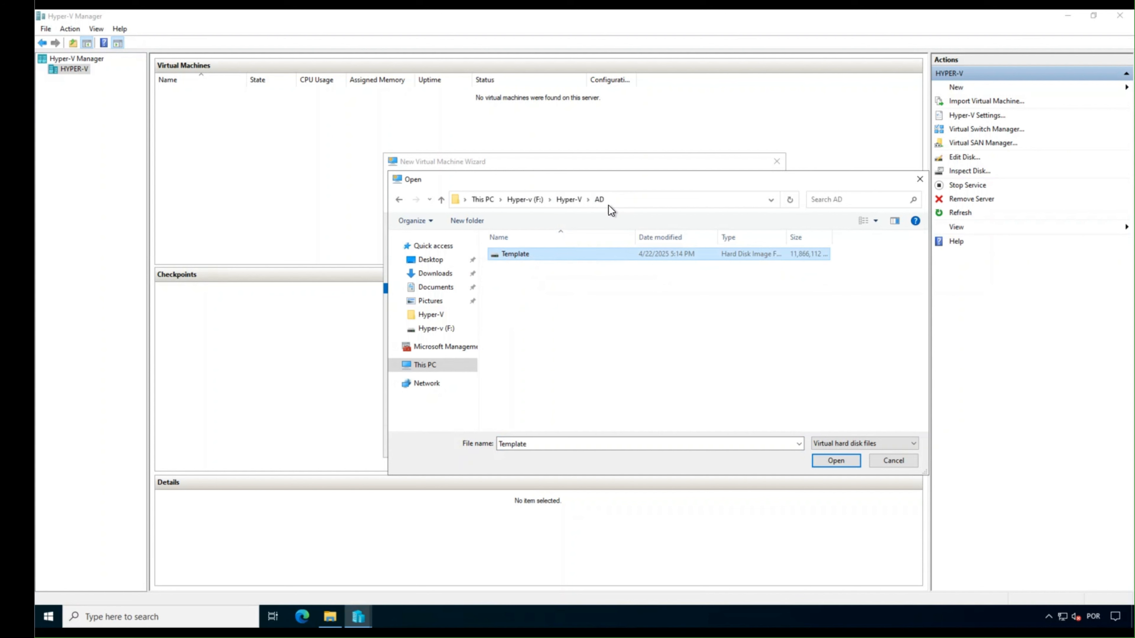
click(514, 254)
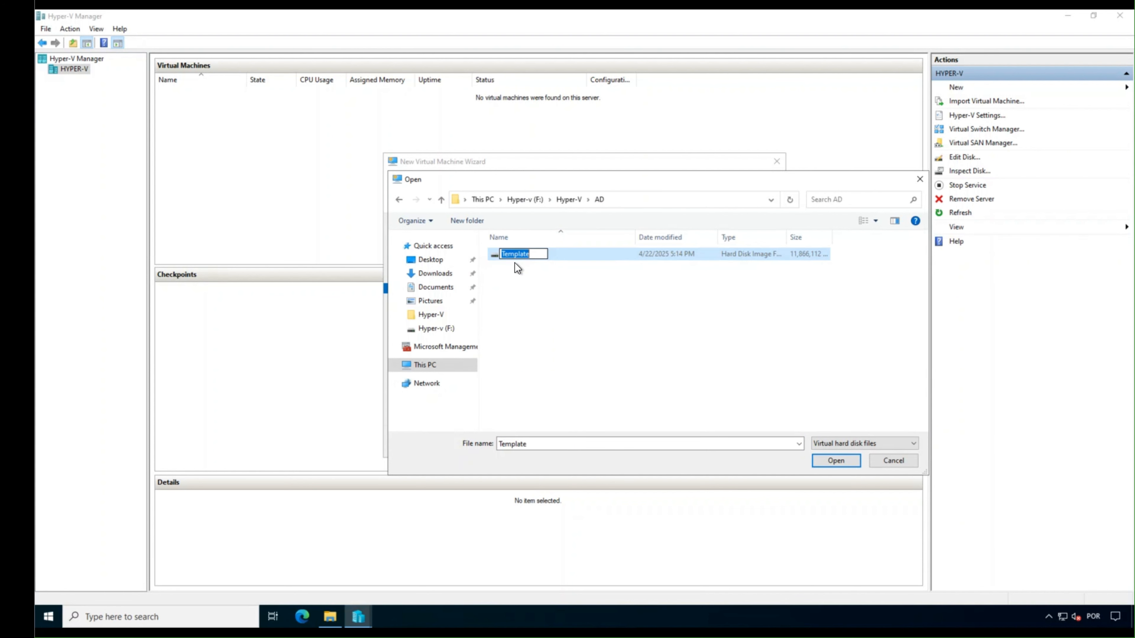
text(AD)
click(583, 302)
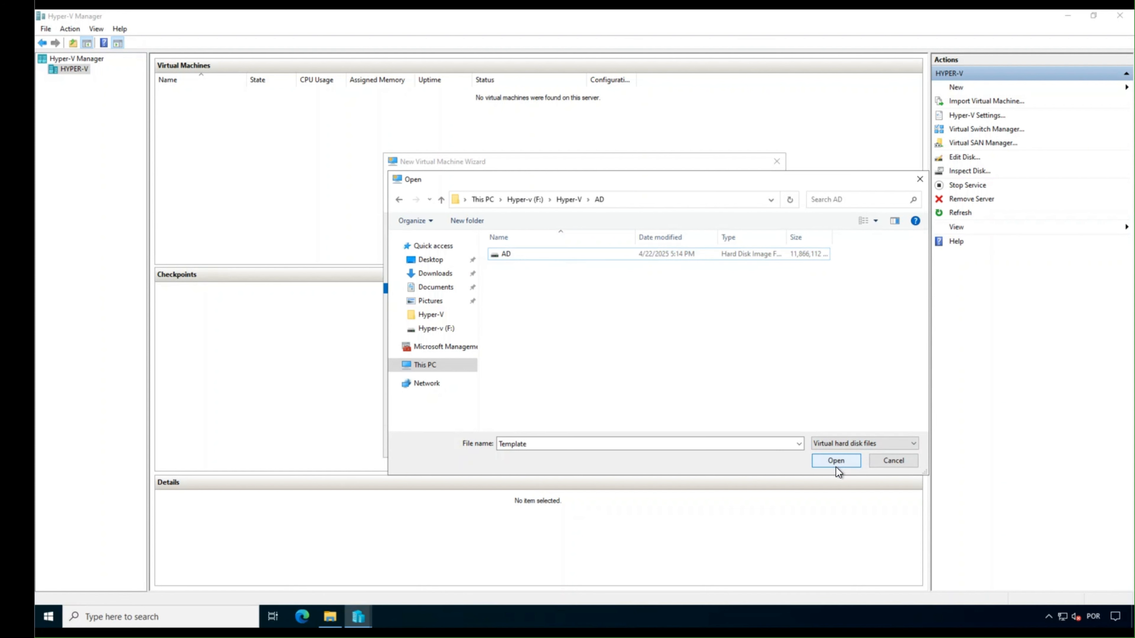
- Try to attach F:\Hyper-V\AD\Template.vhdx to the new virtual machine, then return to the virtual hard disk options
click(829, 459)
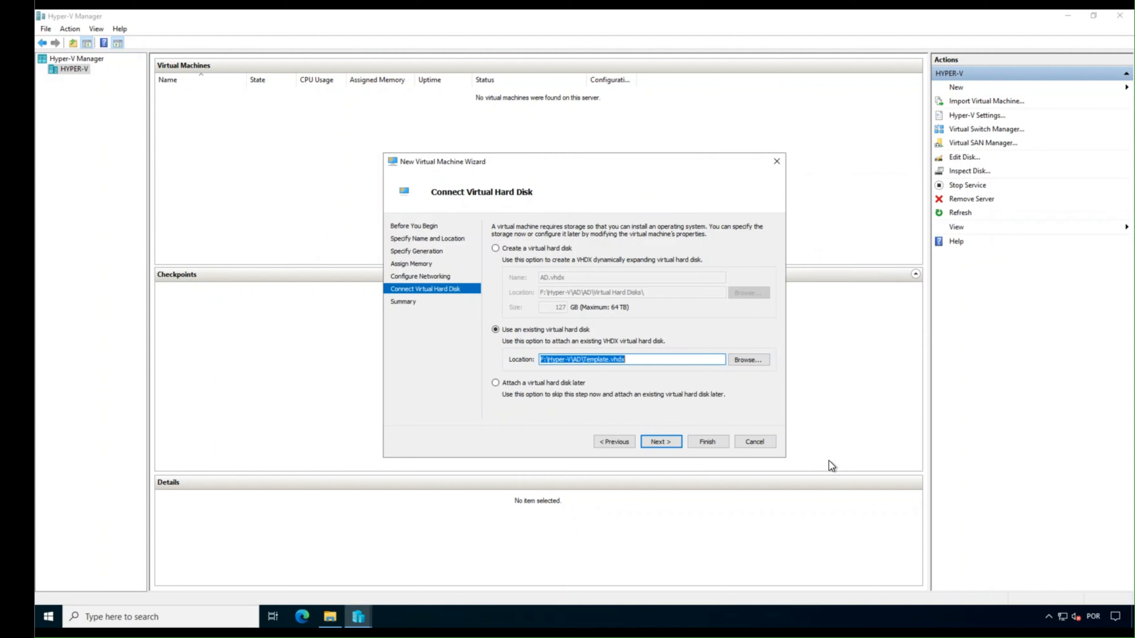
click(659, 442)
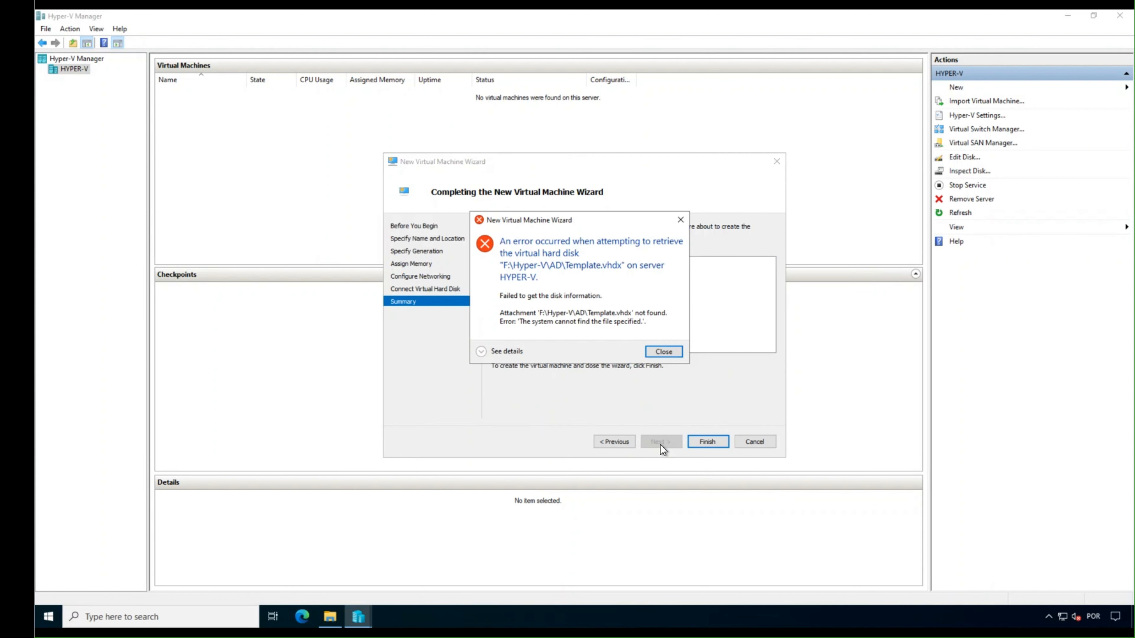
click(502, 350)
click(657, 395)
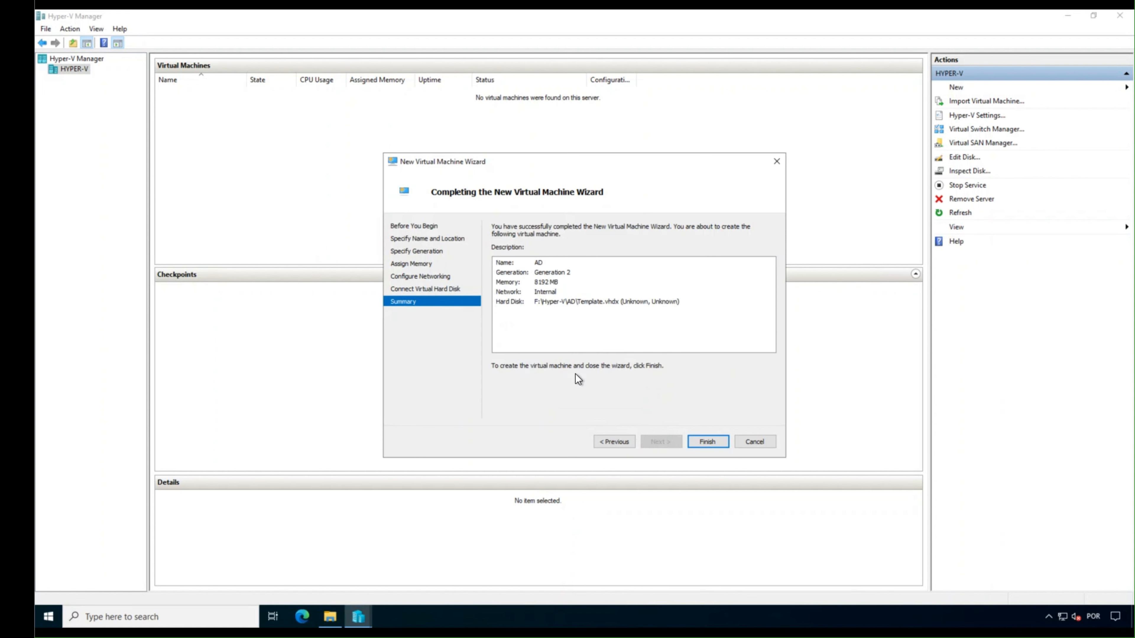
click(622, 440)
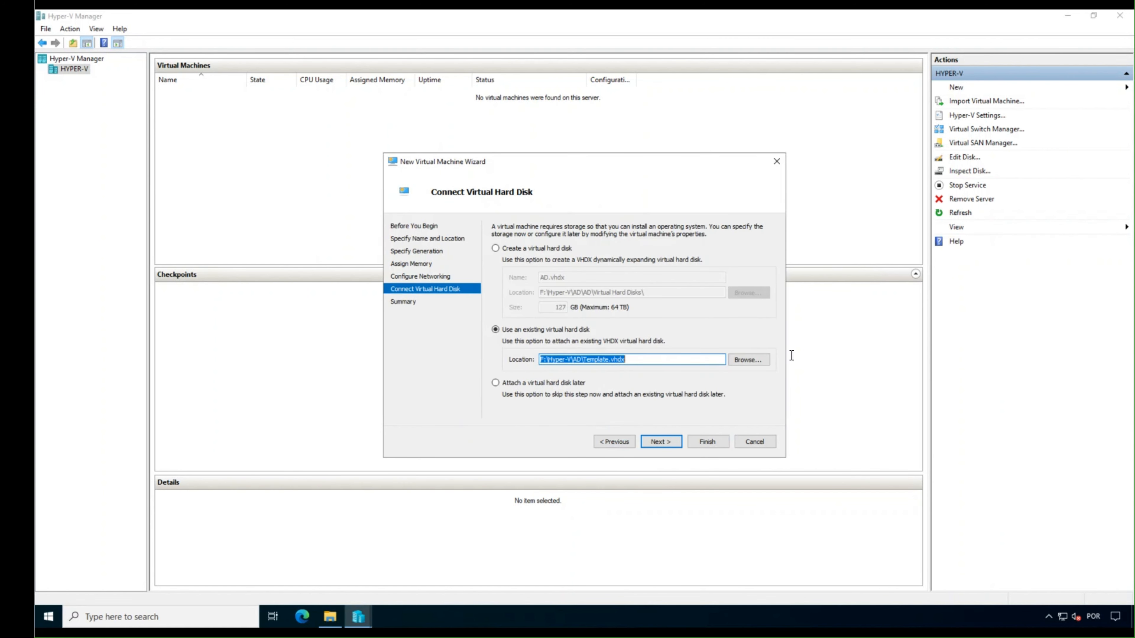
- Attach the existing disk F:\Hyper-V\AD\AD.vhdx and finish creating the AD virtual machine
click(751, 362)
double_click(505, 259)
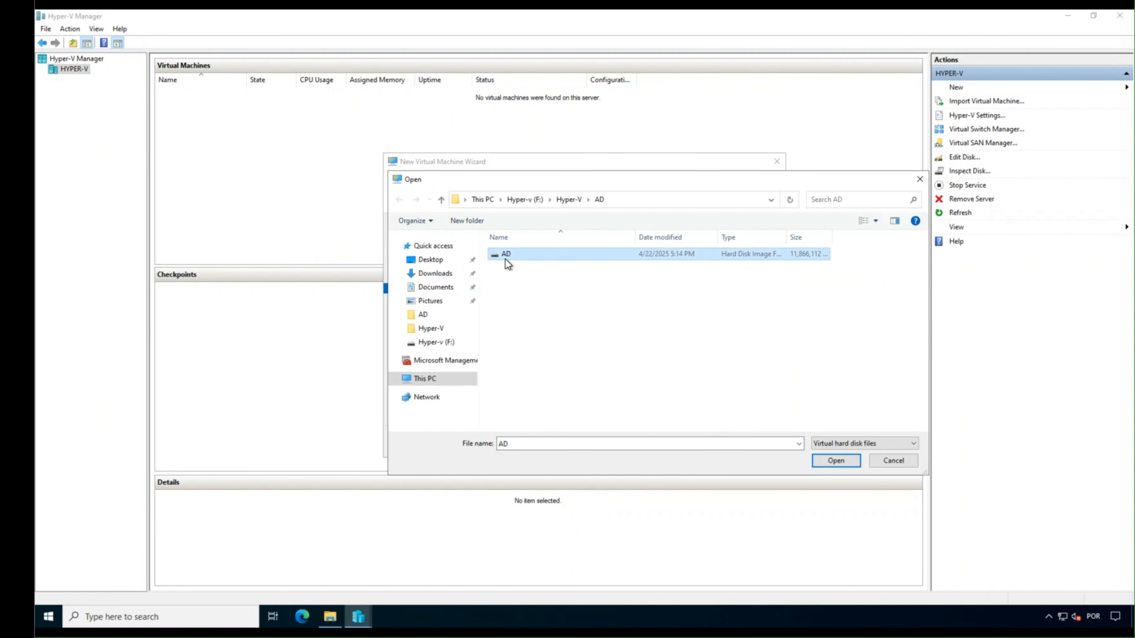
click(663, 441)
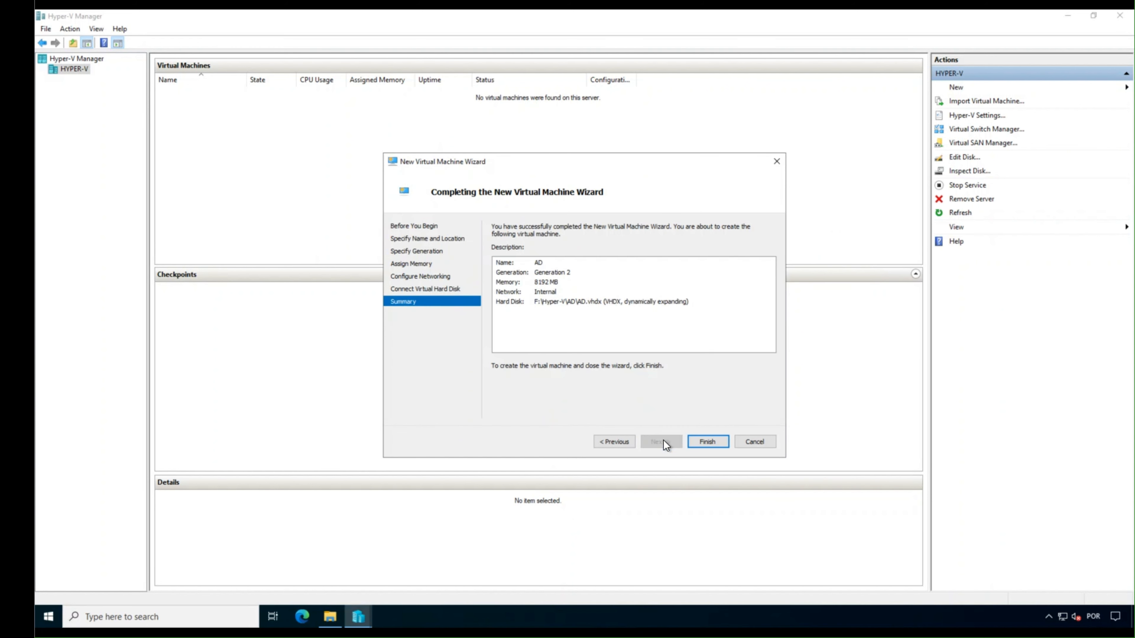
click(704, 442)
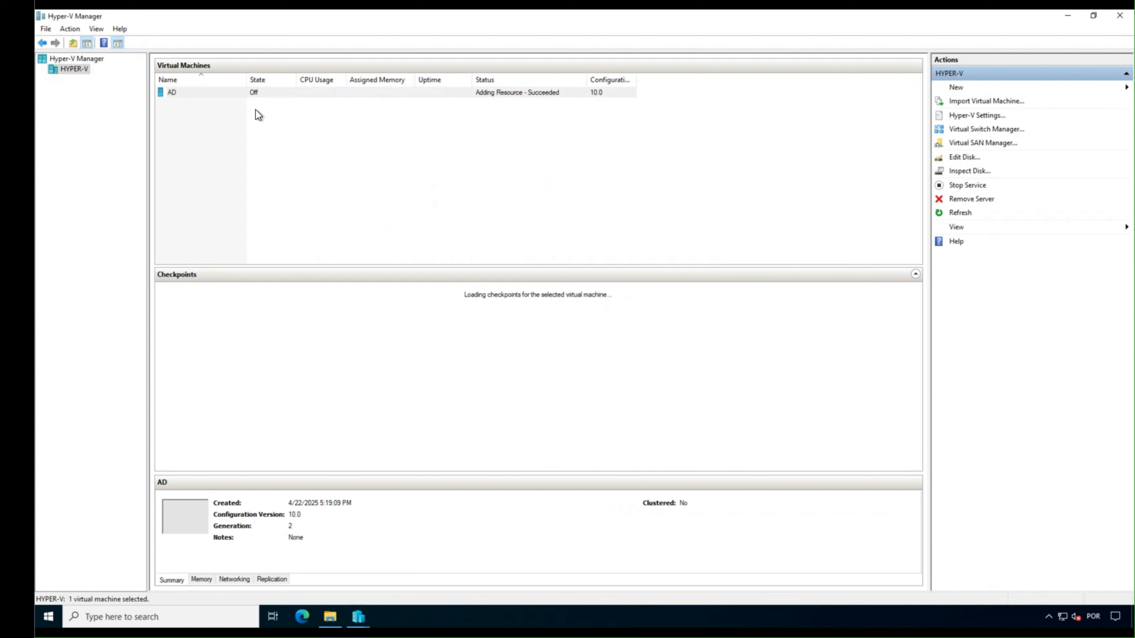
- Set the AD virtual machine's number of virtual processors to 2 and save its settings
right_click(187, 95)
click(203, 115)
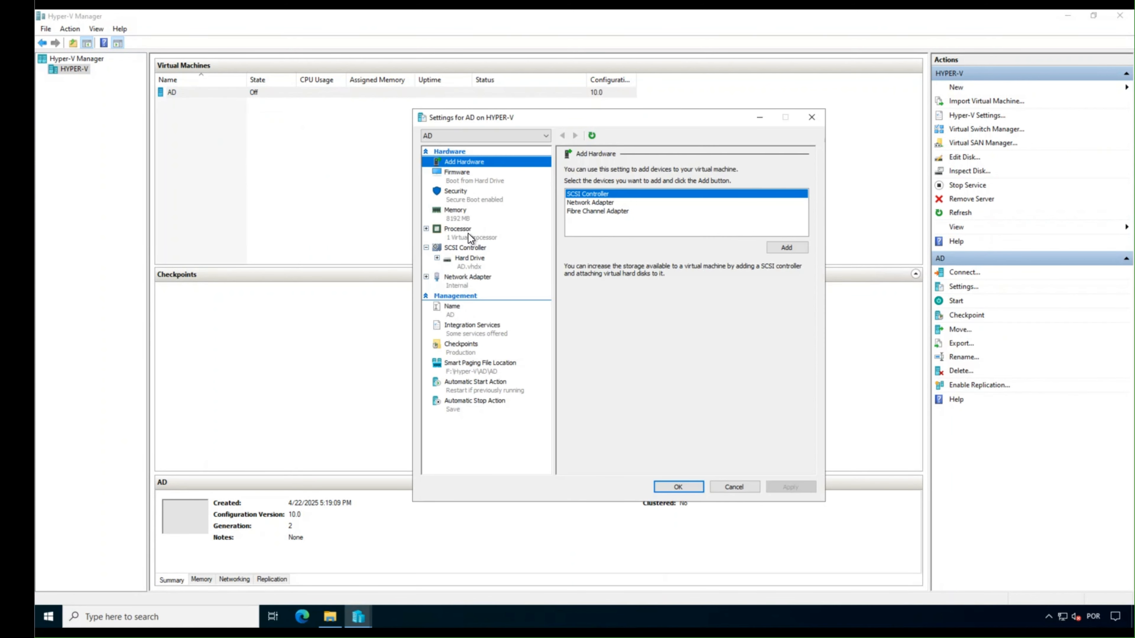
click(468, 234)
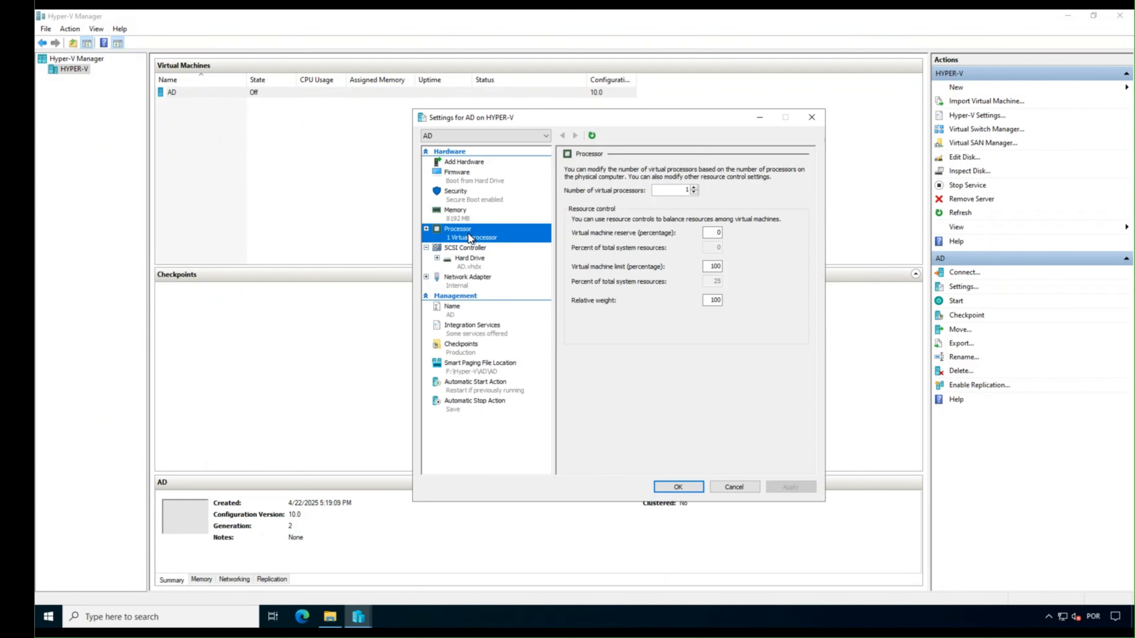
click(693, 187)
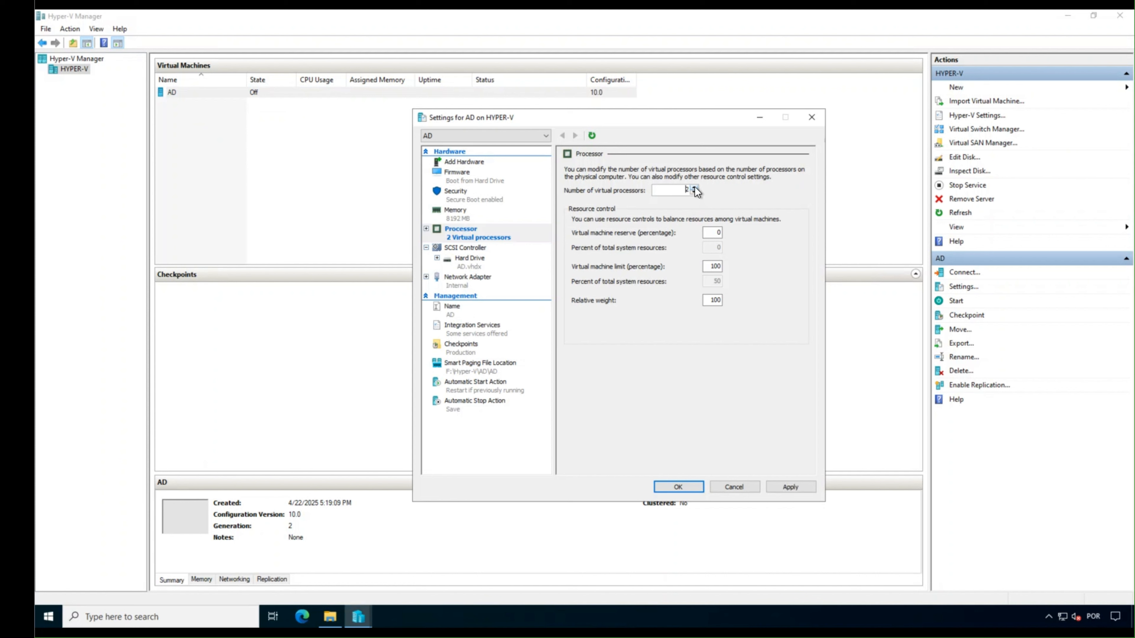
click(790, 487)
click(678, 484)
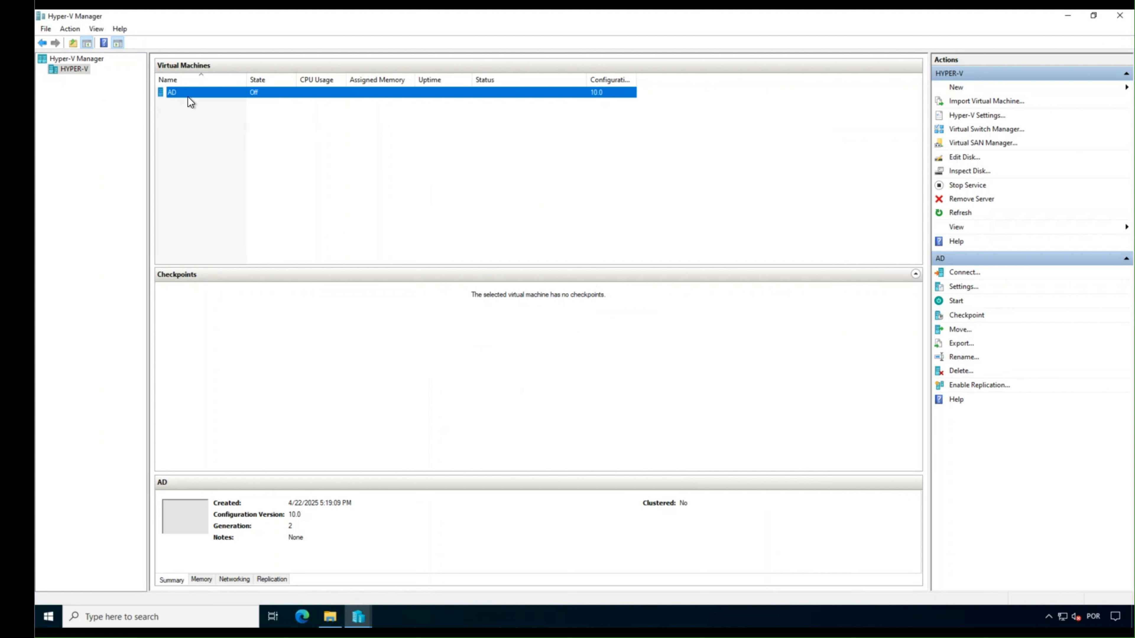
- Connect to the AD virtual machine and start it
right_click(178, 94)
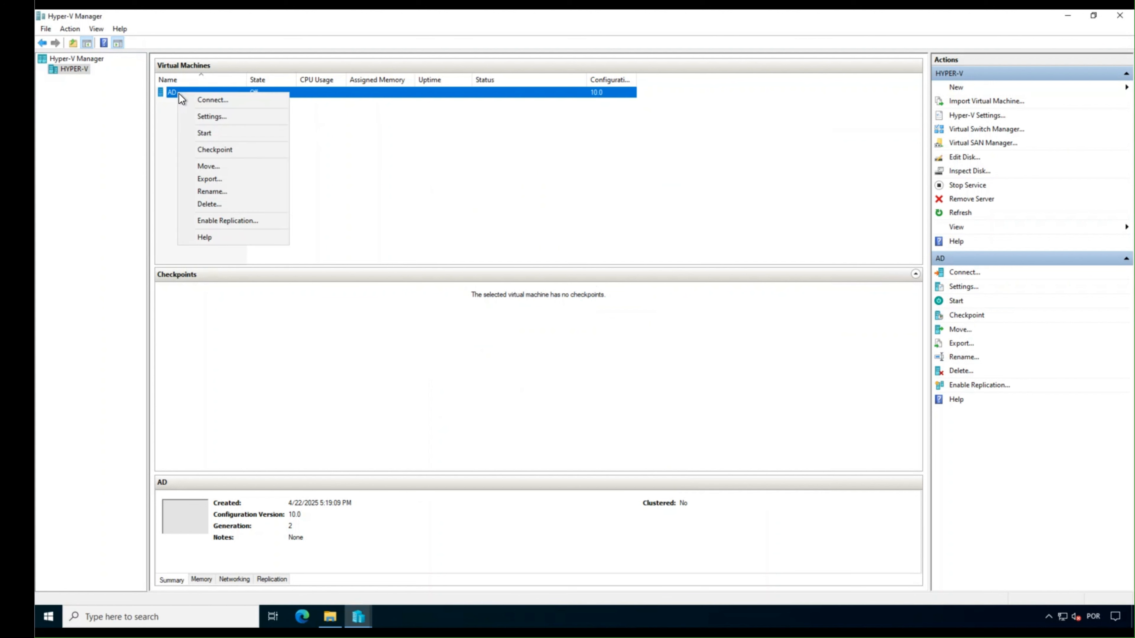
click(190, 100)
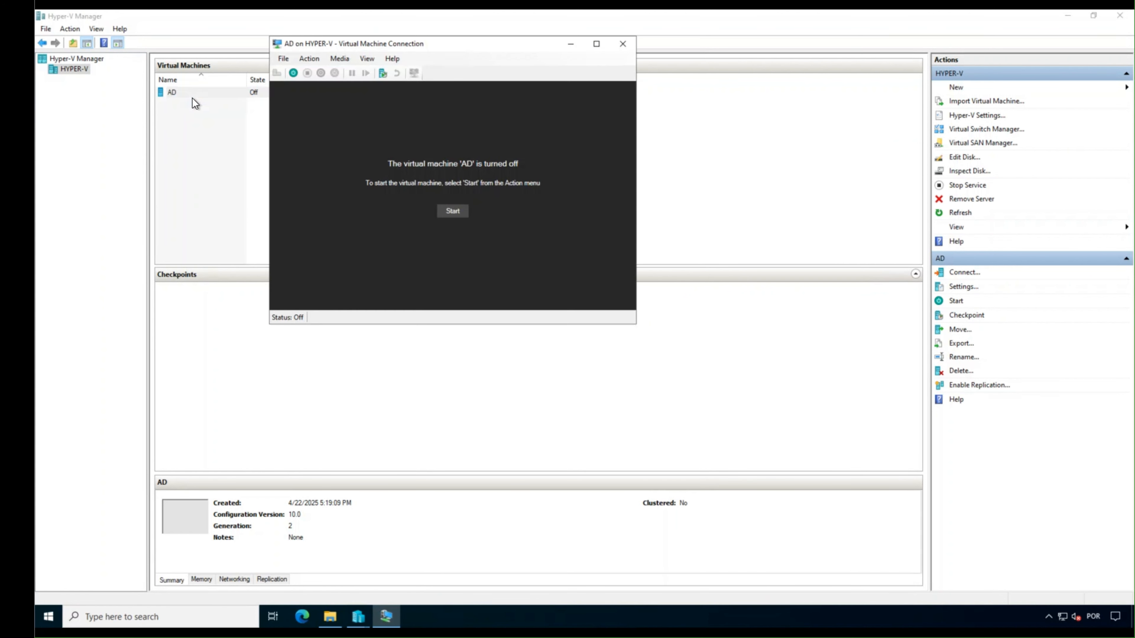
click(451, 210)
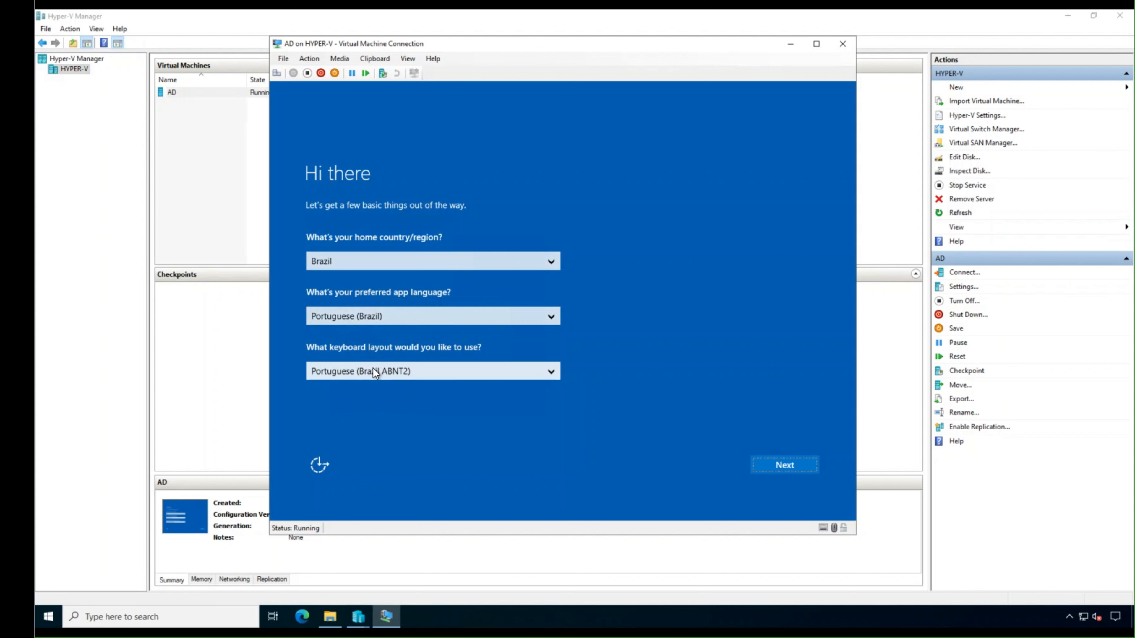
- Keep Brazil with Portuguese (Brazil) language and ABNT2 keyboard, postpone the product key and accept the license terms
click(790, 464)
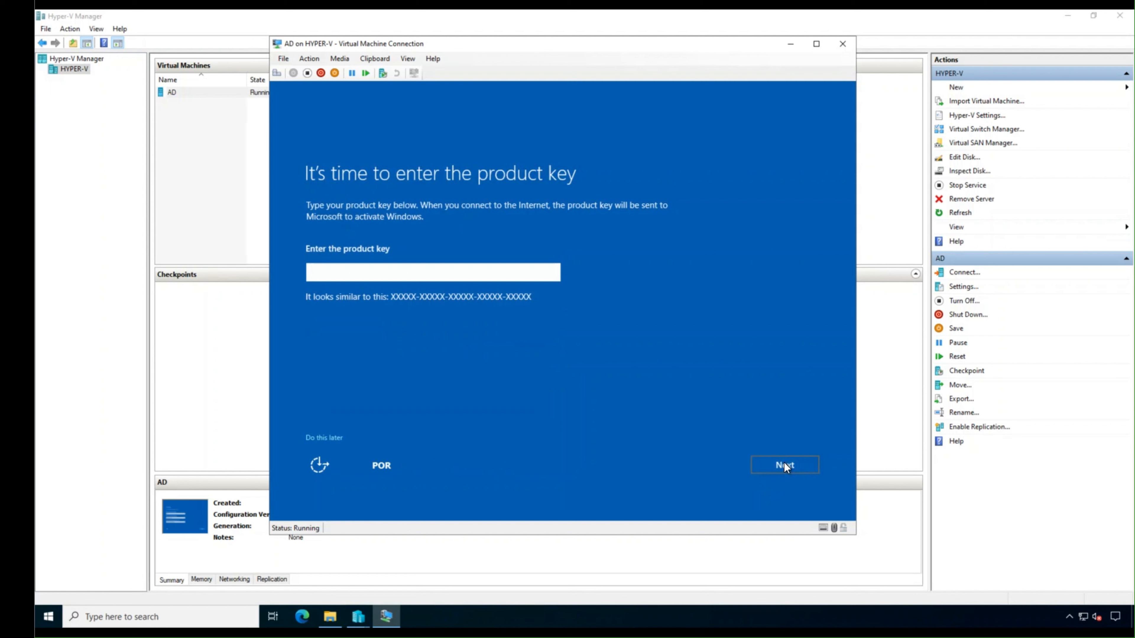
click(328, 438)
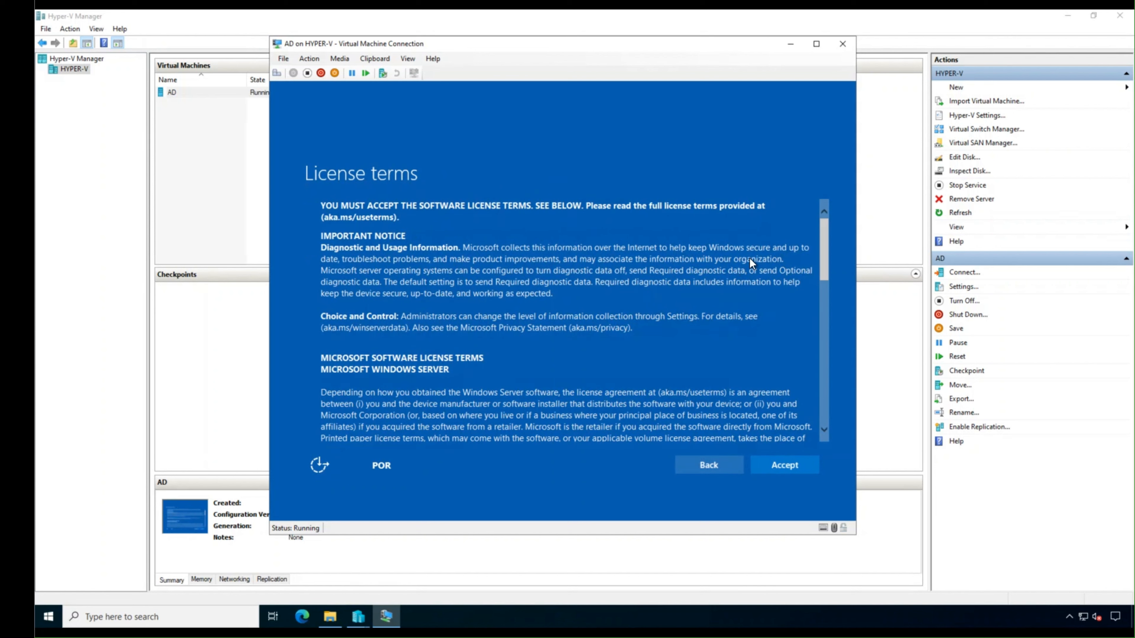
click(796, 464)
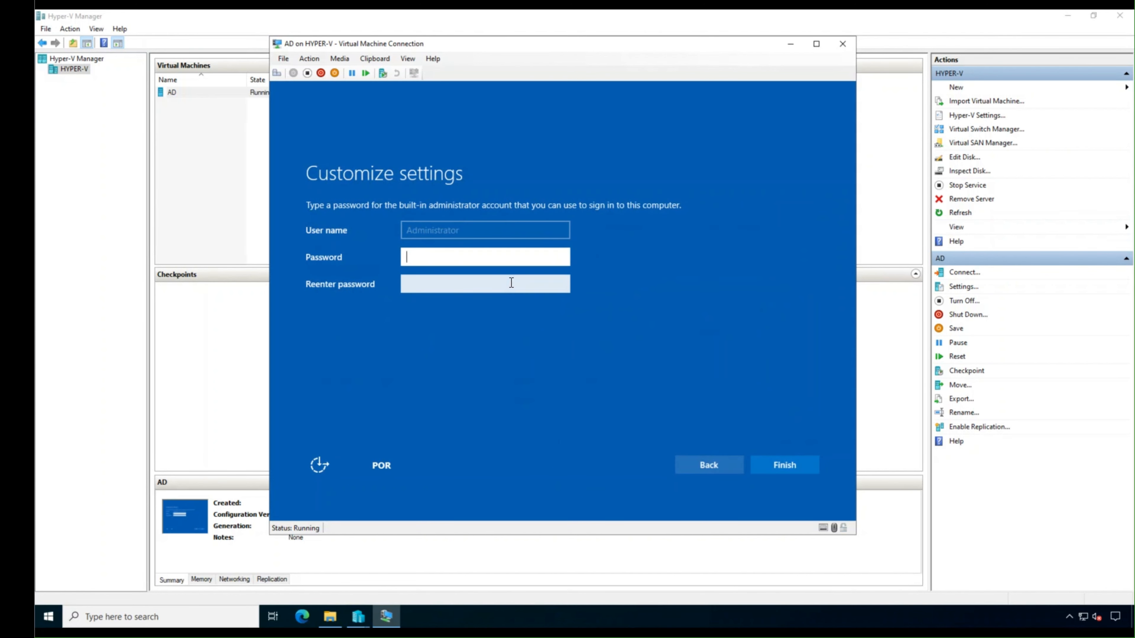
- Enter and re-enter the password for the built-in Administrator account, then finish the Windows setup
text(••••••••••••)
click(511, 282)
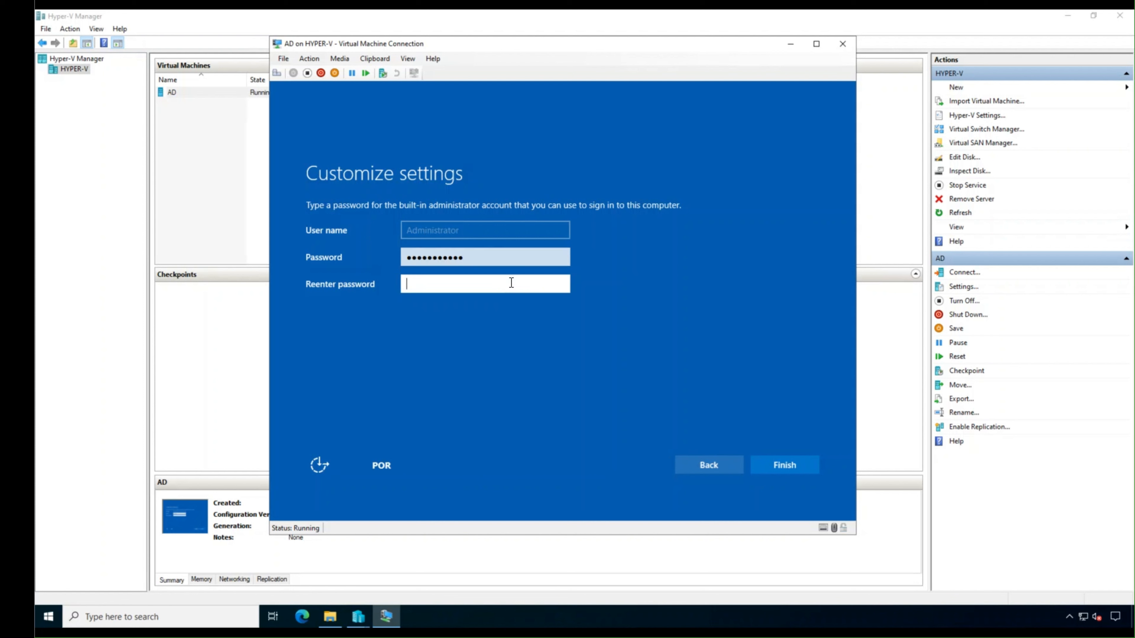
text(••••••••••••)
click(785, 462)
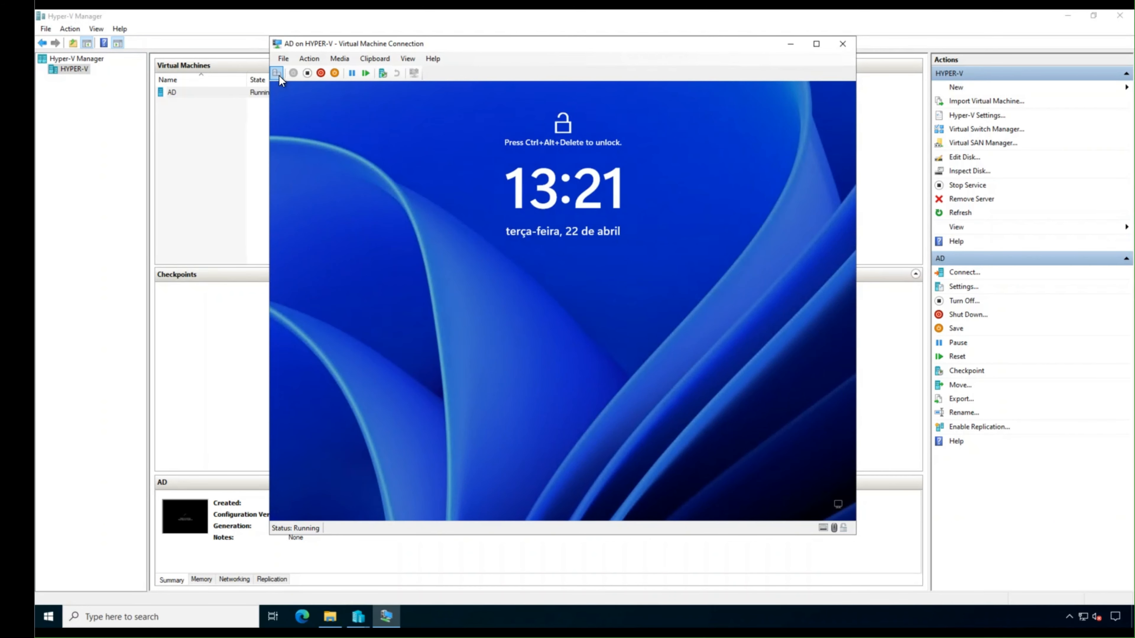
- Unlock the AD virtual machine and sign in as Administrator with the account password
click(277, 73)
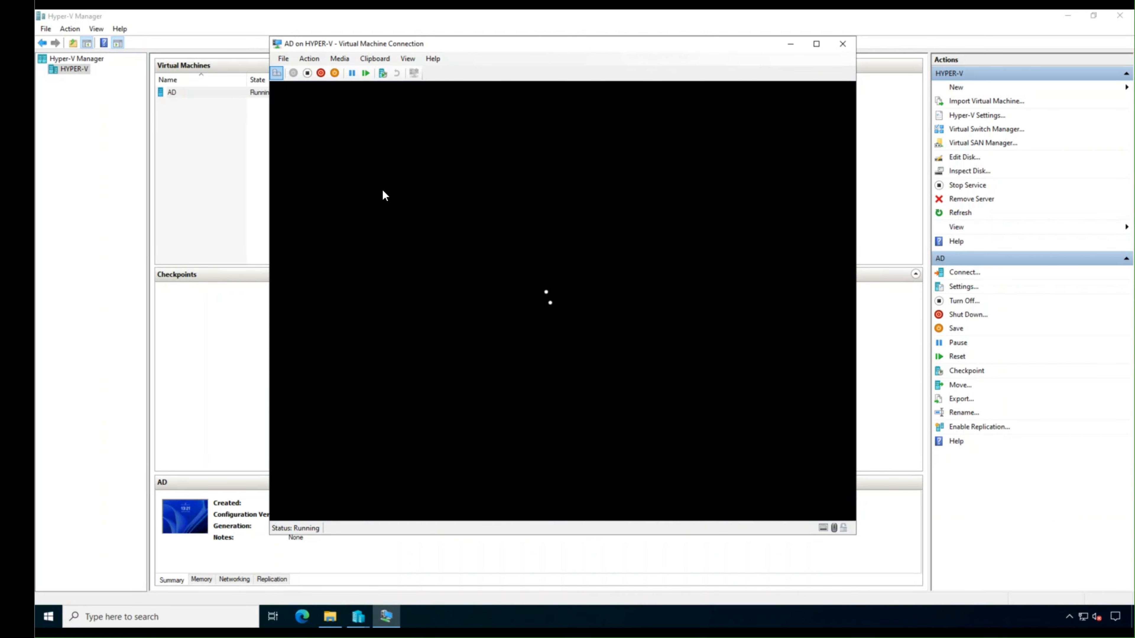
text(•••••)
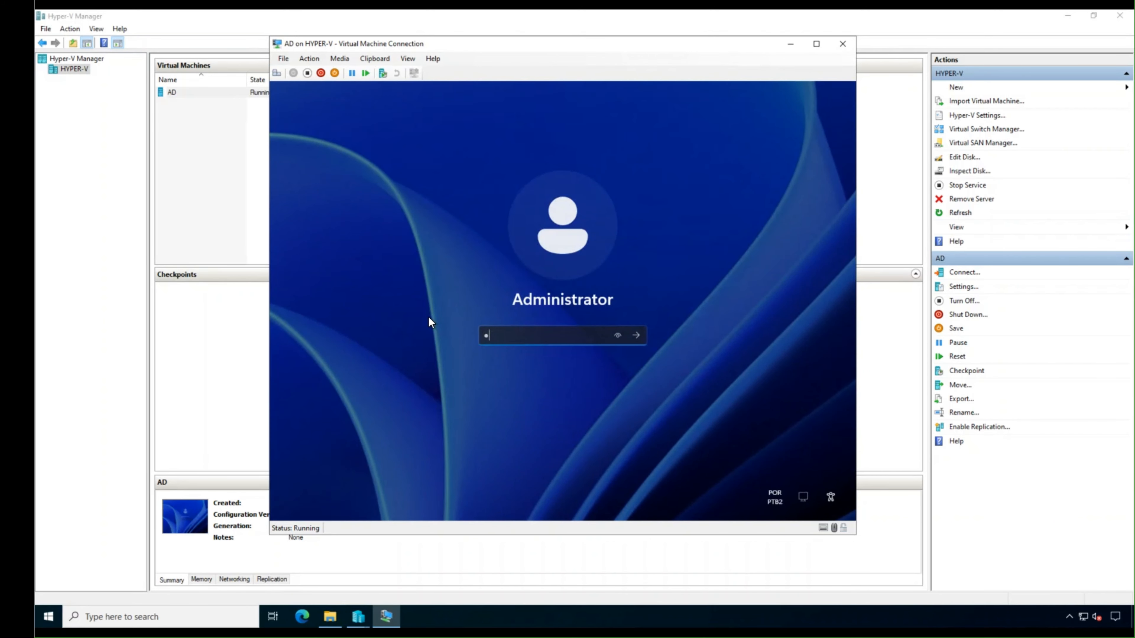
text(••••••)
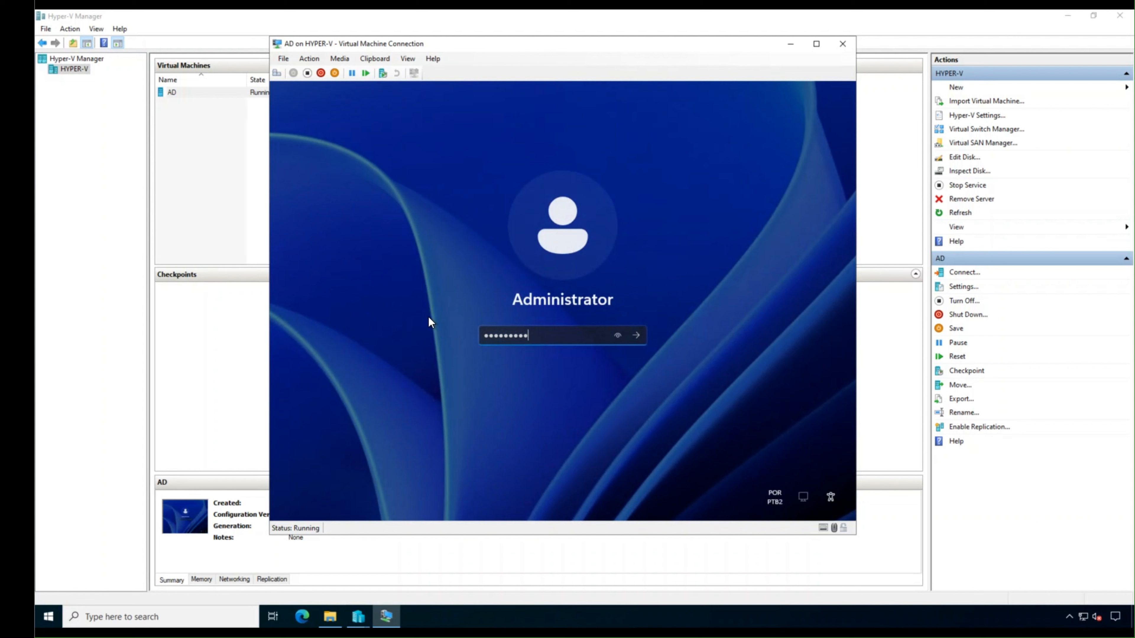
key(Return)
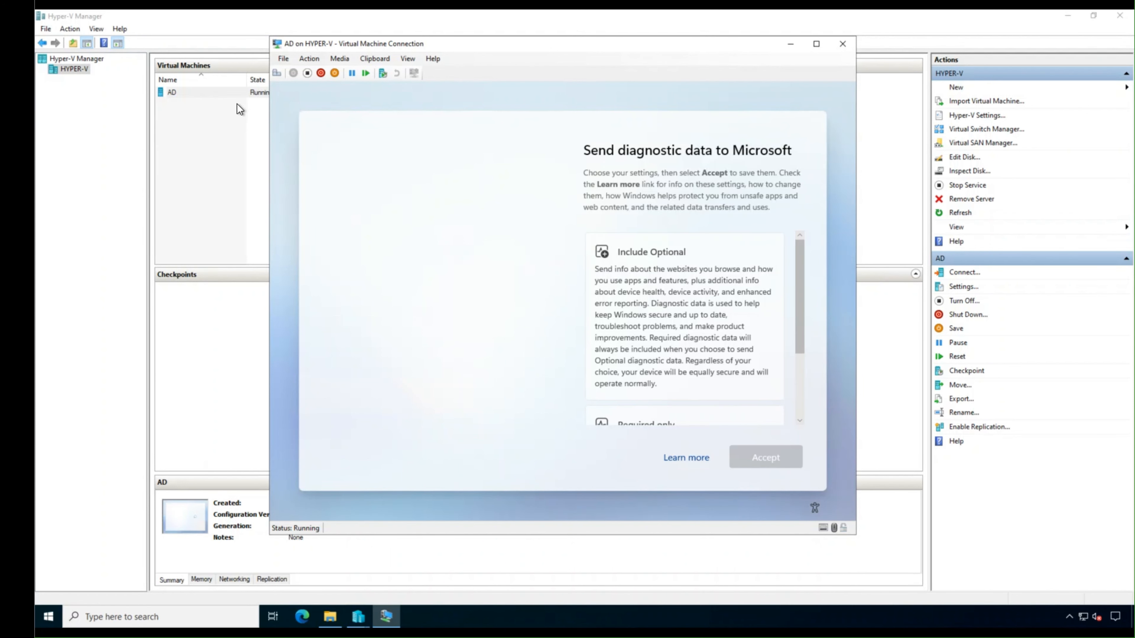
- Accept sending Required only diagnostic data to Microsoft and dismiss the Server Manager pop-up window
scroll(712, 375, down, 2)
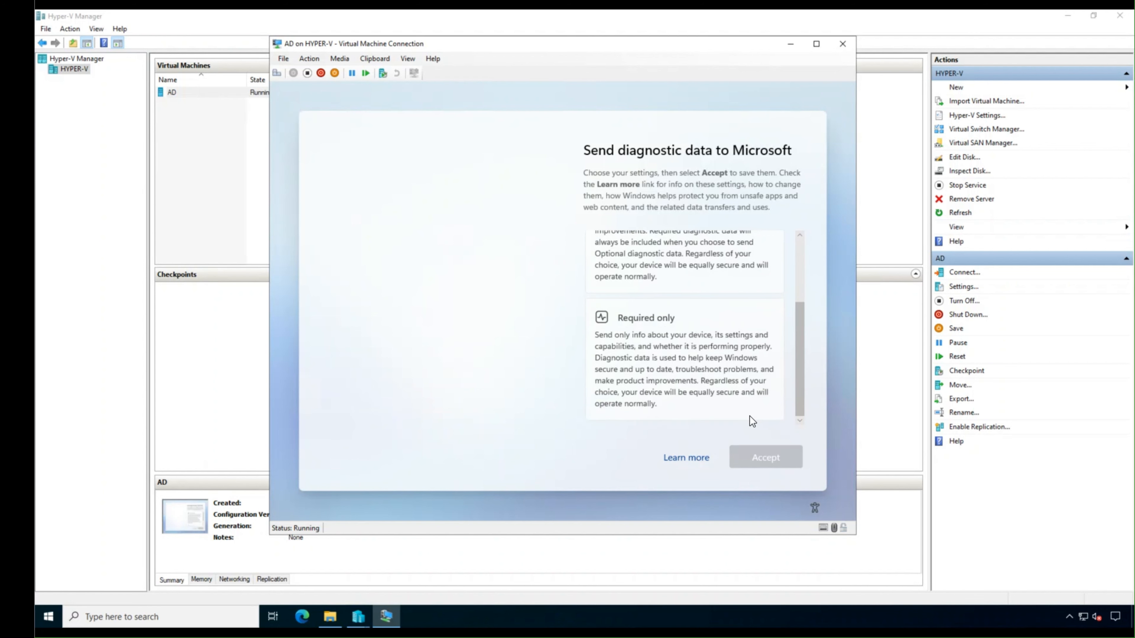
click(699, 382)
click(765, 460)
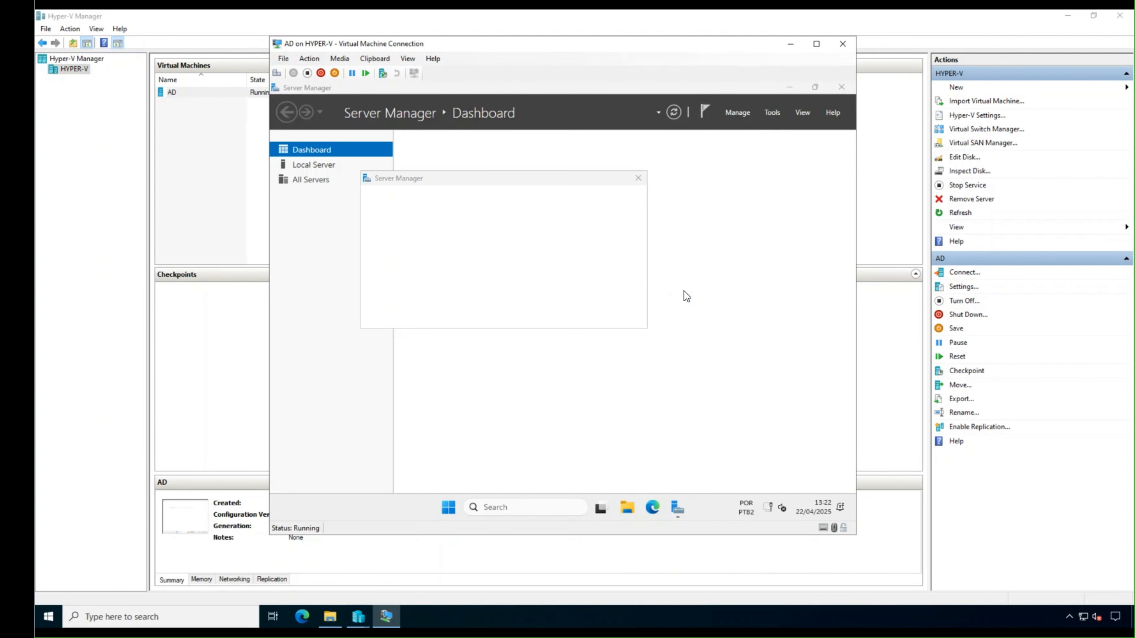
click(639, 180)
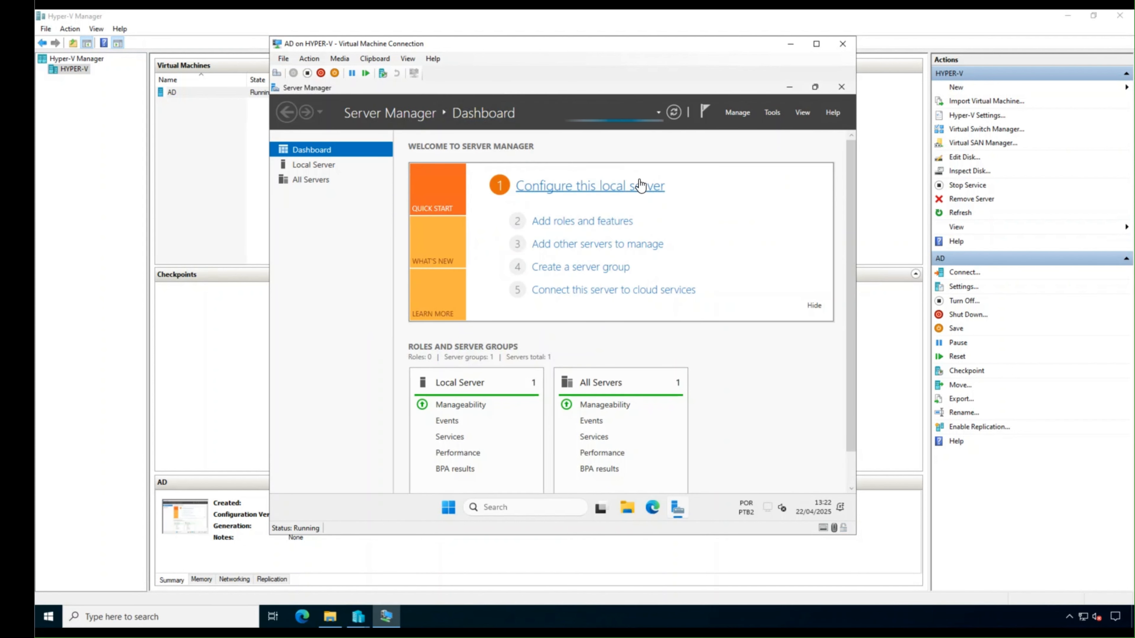